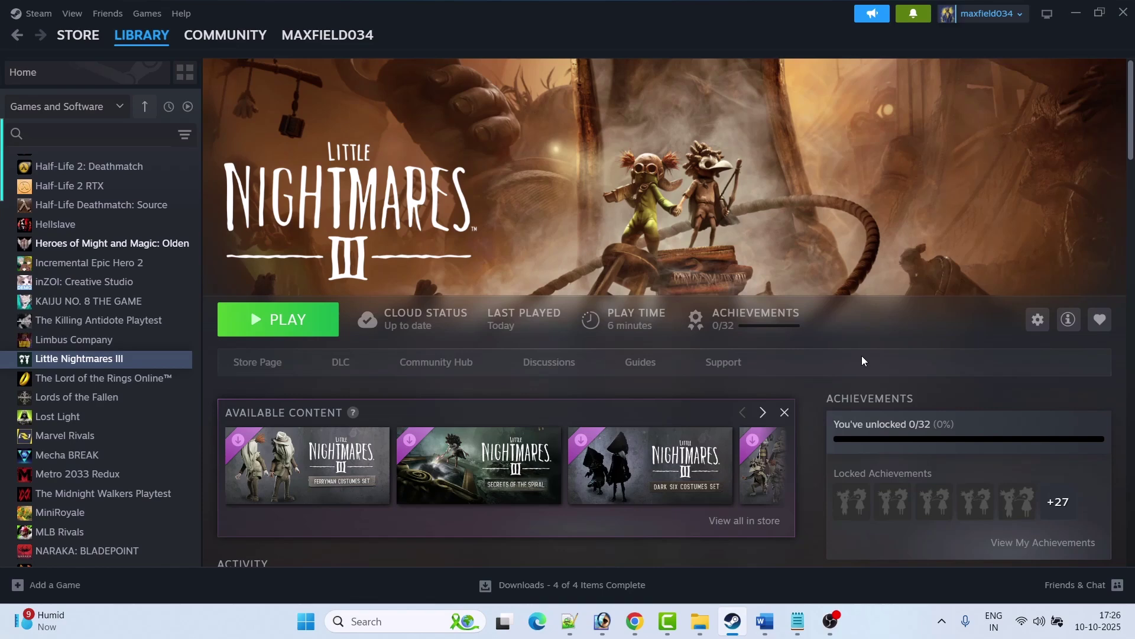
Bring up the Word guide's Fix 1 launch options: -windowed, -dx12 -noraytracing, and -dx12.
left_click(764, 620)
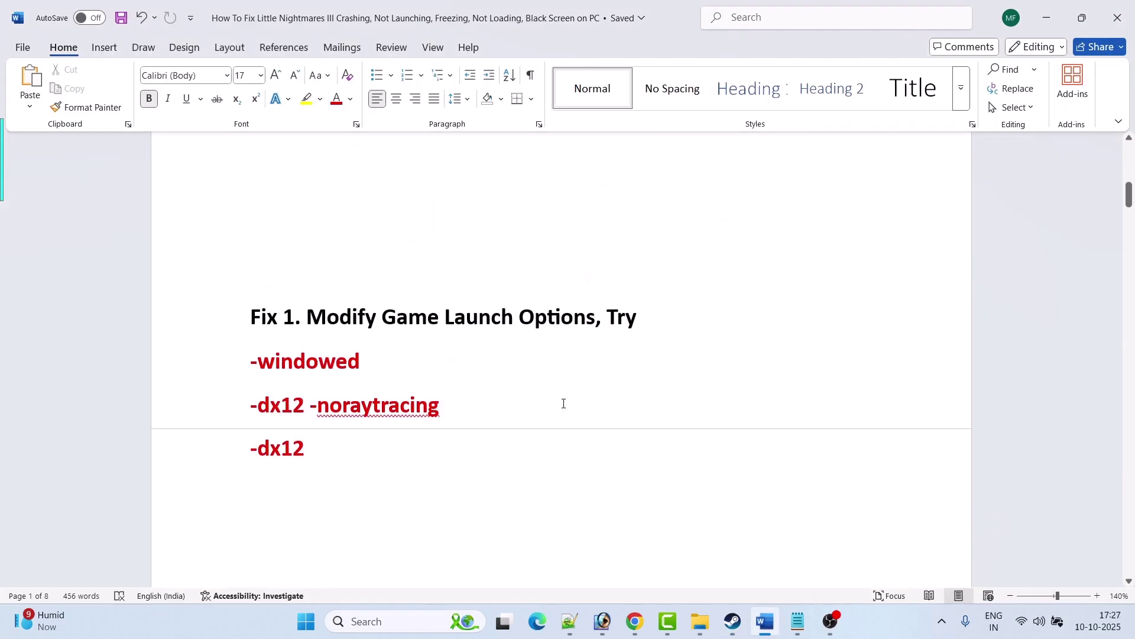
scroll(565, 402, "down", 1)
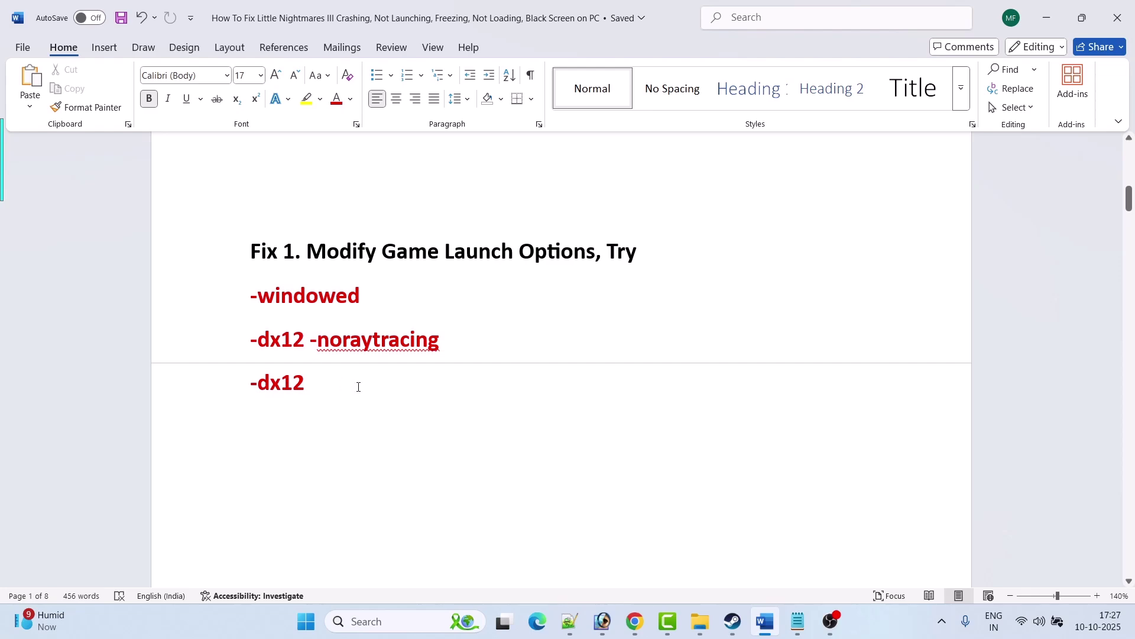
Set Little Nightmares III's Steam launch options to -windowed.
left_click(734, 621)
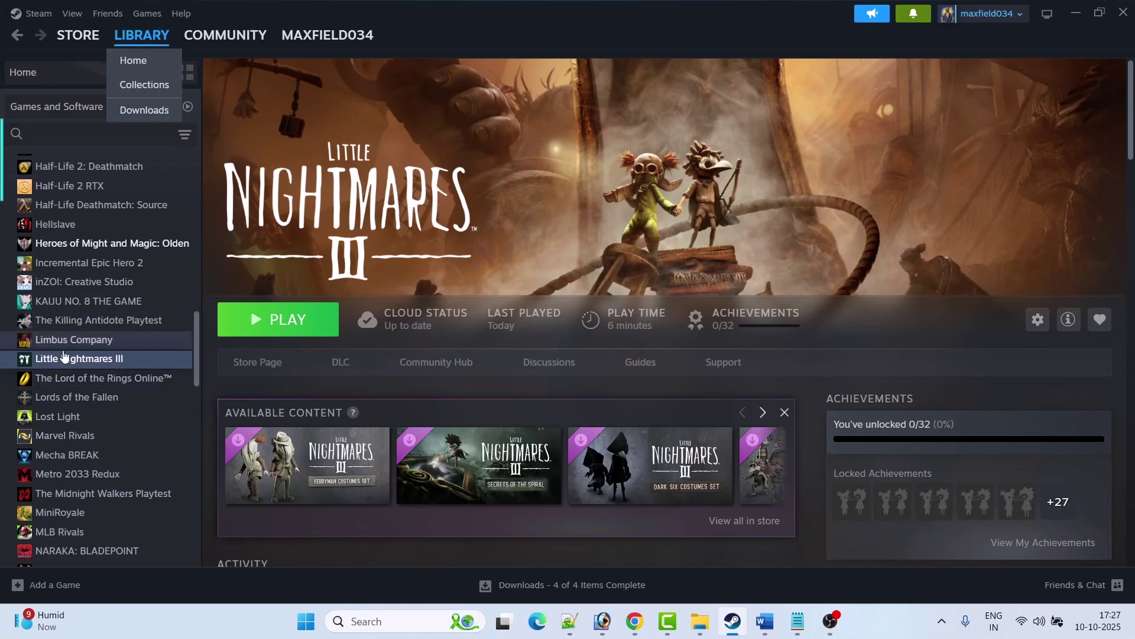
right_click(129, 359)
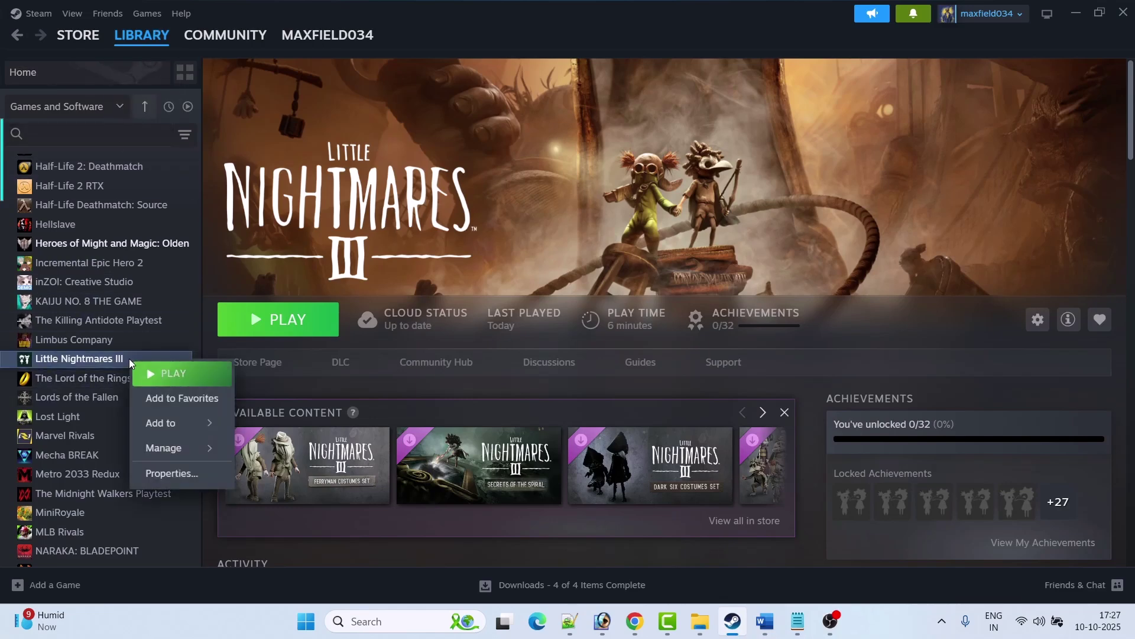
left_click(177, 473)
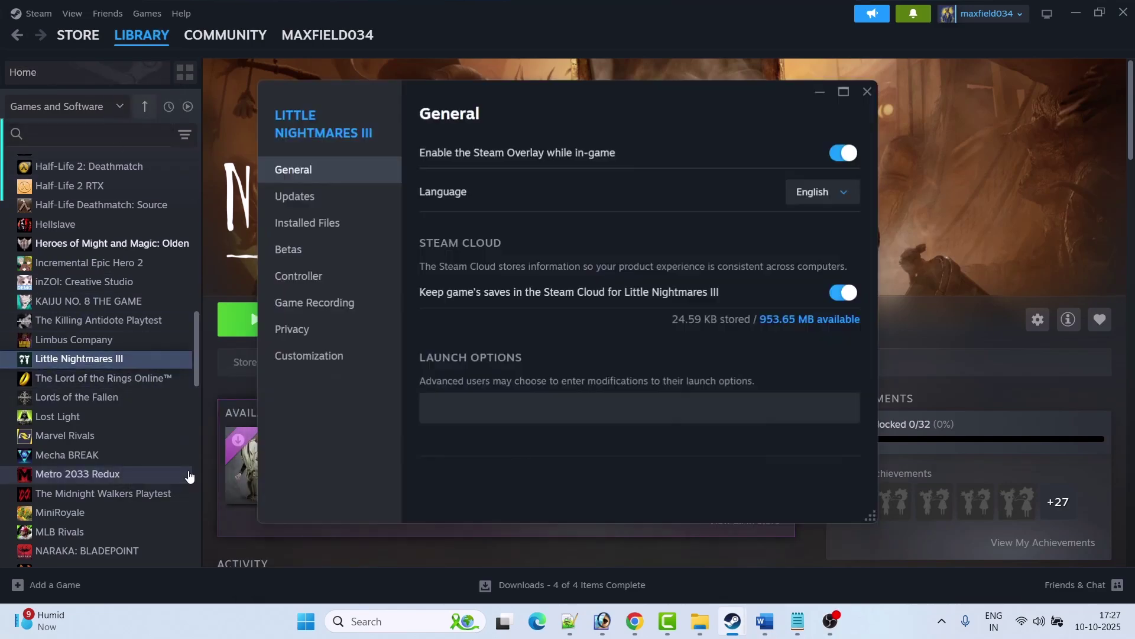
left_click(479, 411)
type("-win")
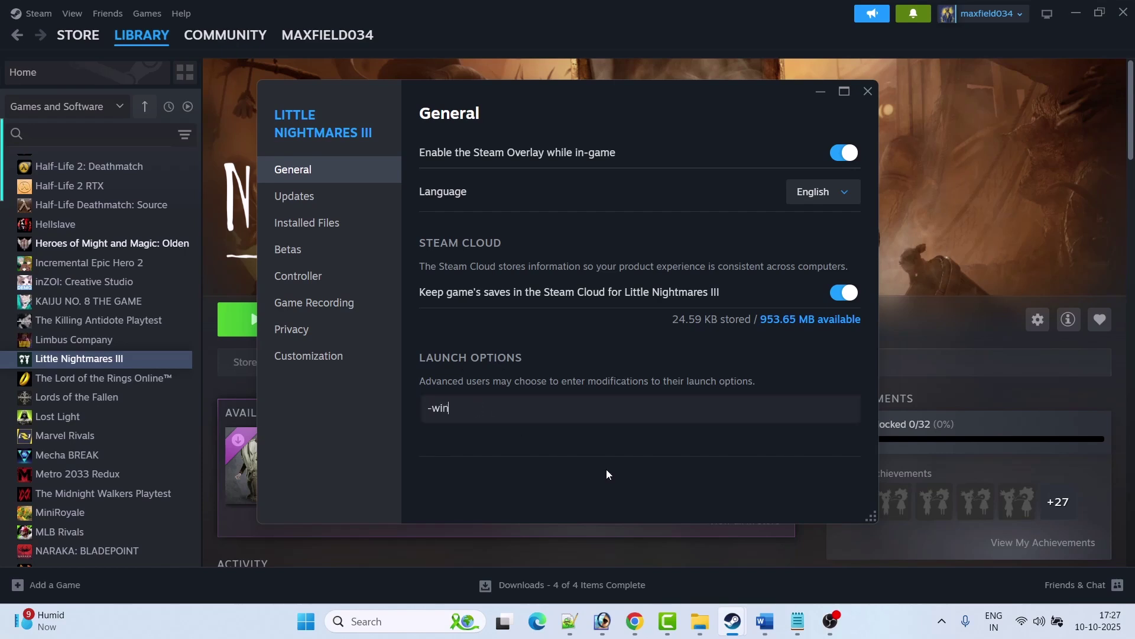
type("dowed")
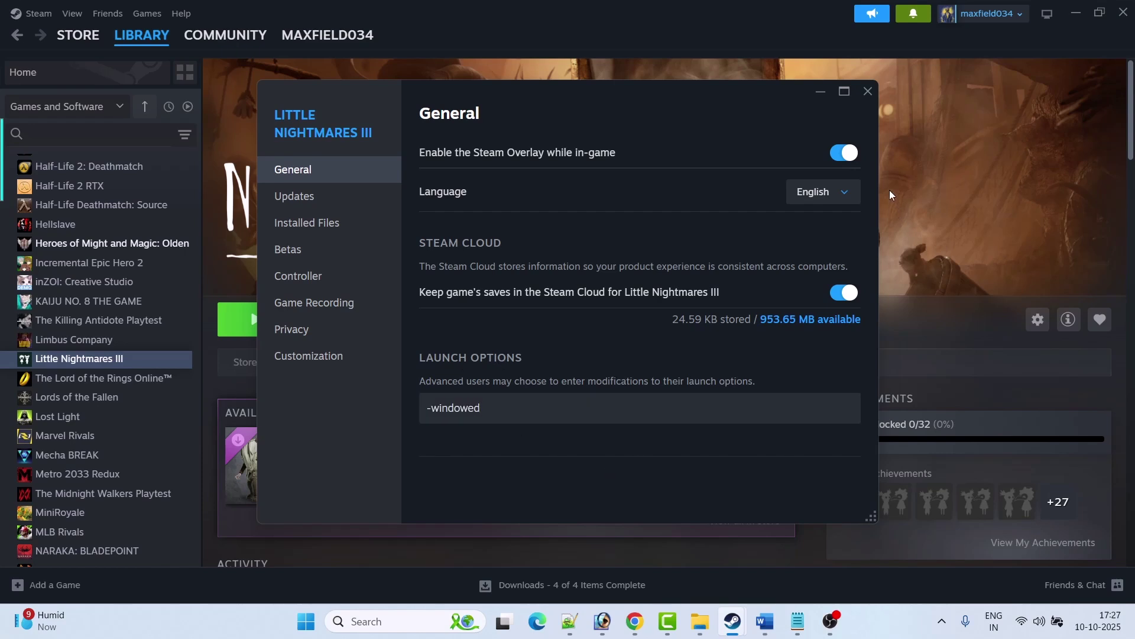
left_click(867, 93)
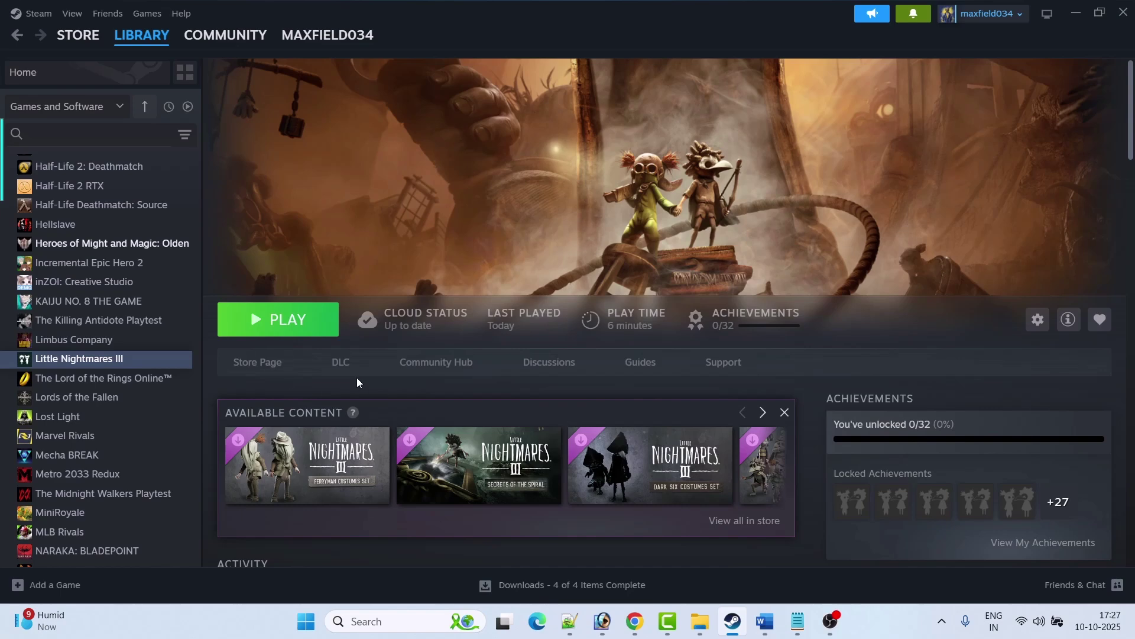
Replace the -windowed launch option with -dx12 -noraytracing.
right_click(117, 363)
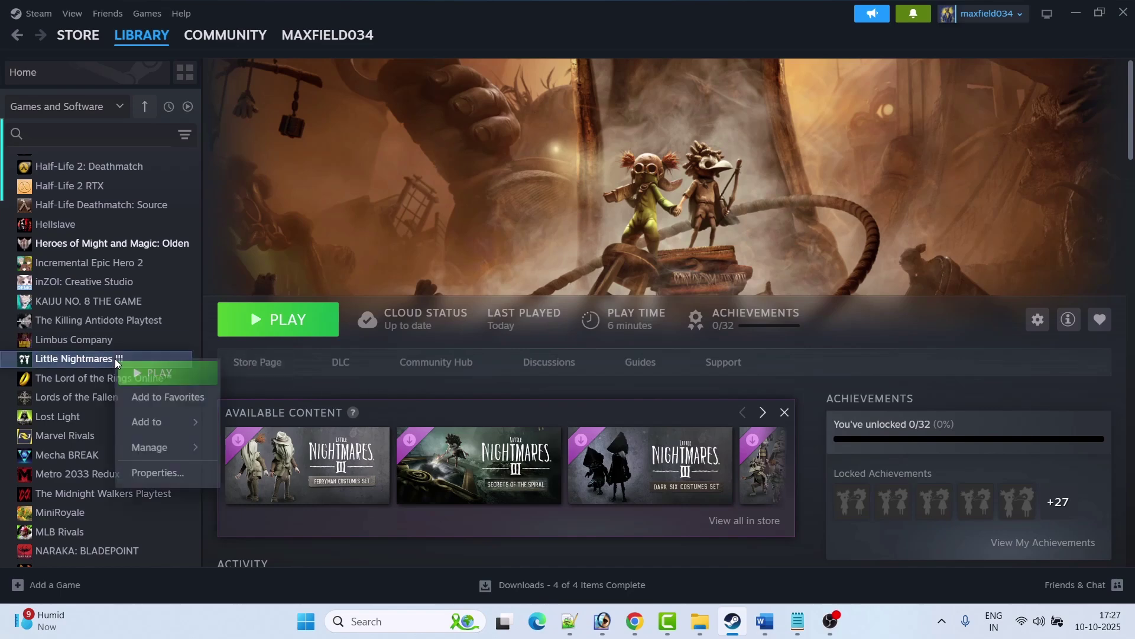
left_click(155, 472)
left_click(516, 409)
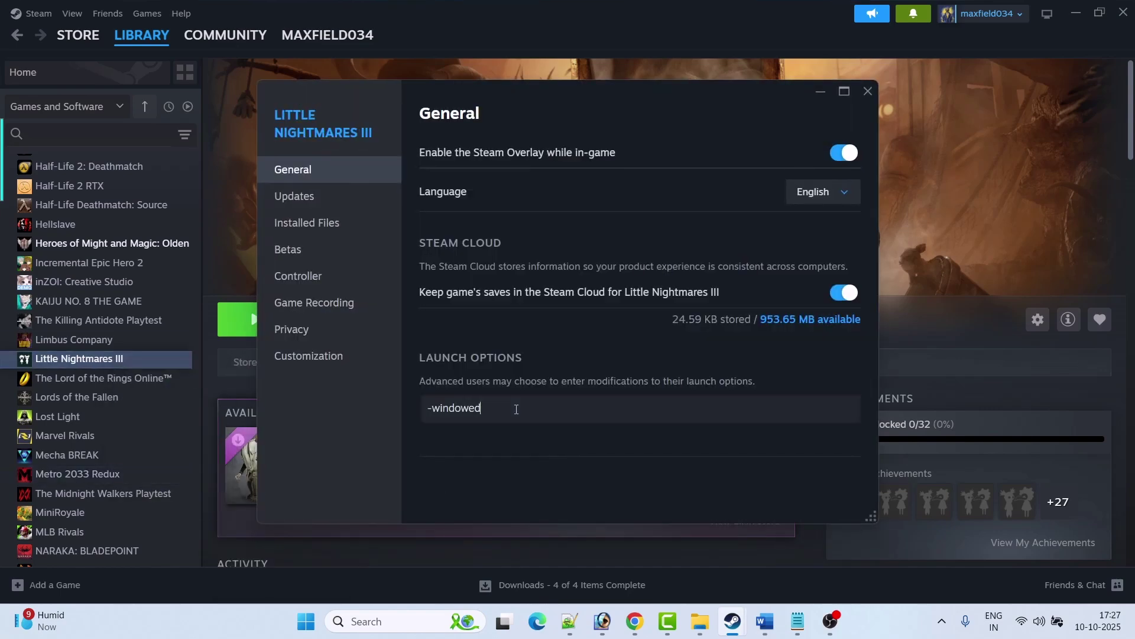
key("BackSpace")
key("BackSpace")
key("BackSpace")
key("BackSpace")
key("BackSpace")
key("BackSpace")
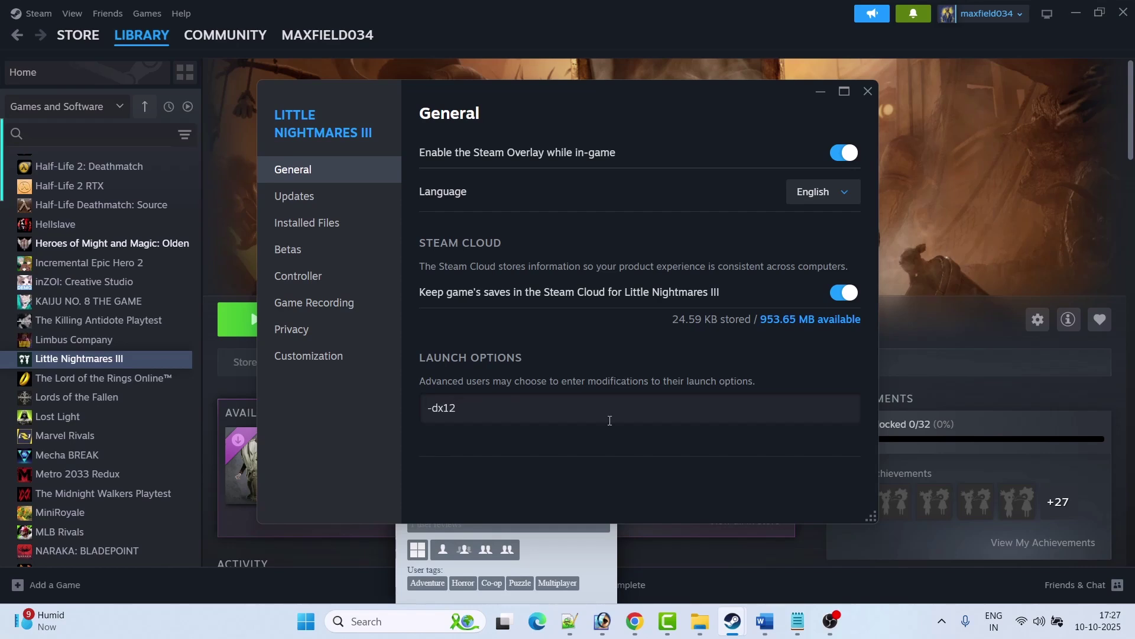
type("-dx12  -noraytracing")
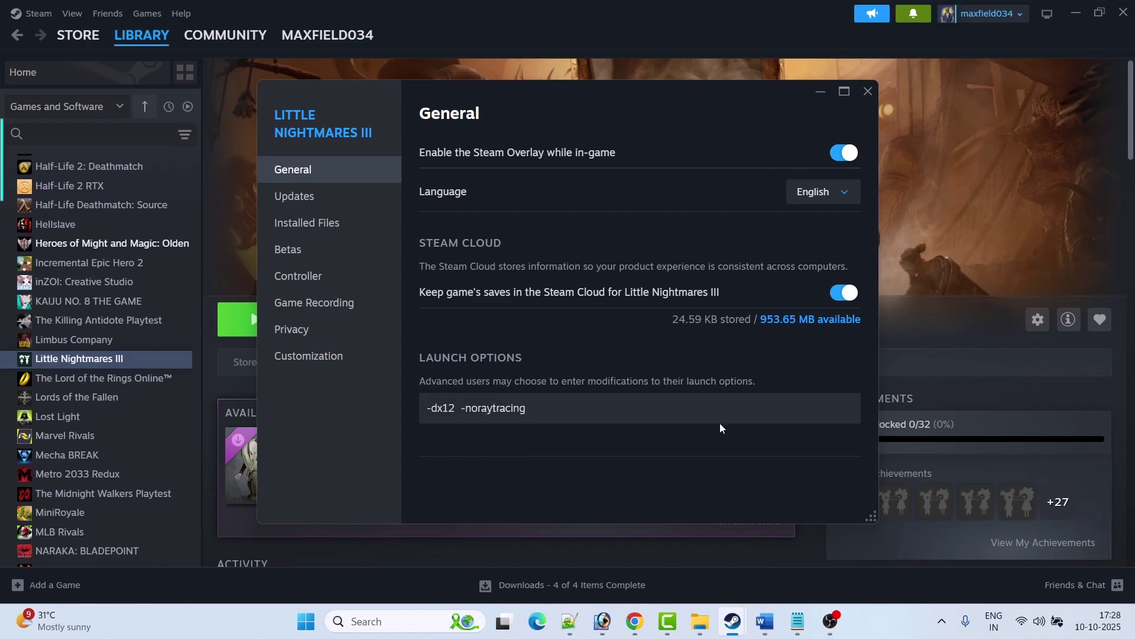
left_click(868, 90)
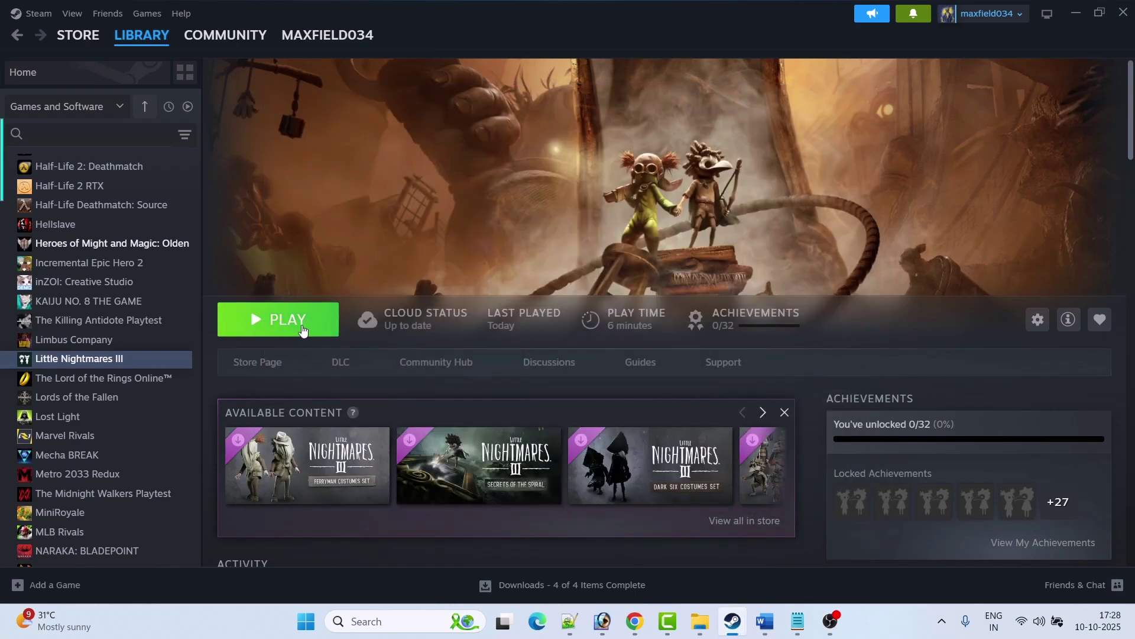
Delete -noraytracing so the launch options read just -dx12.
right_click(126, 362)
left_click(157, 477)
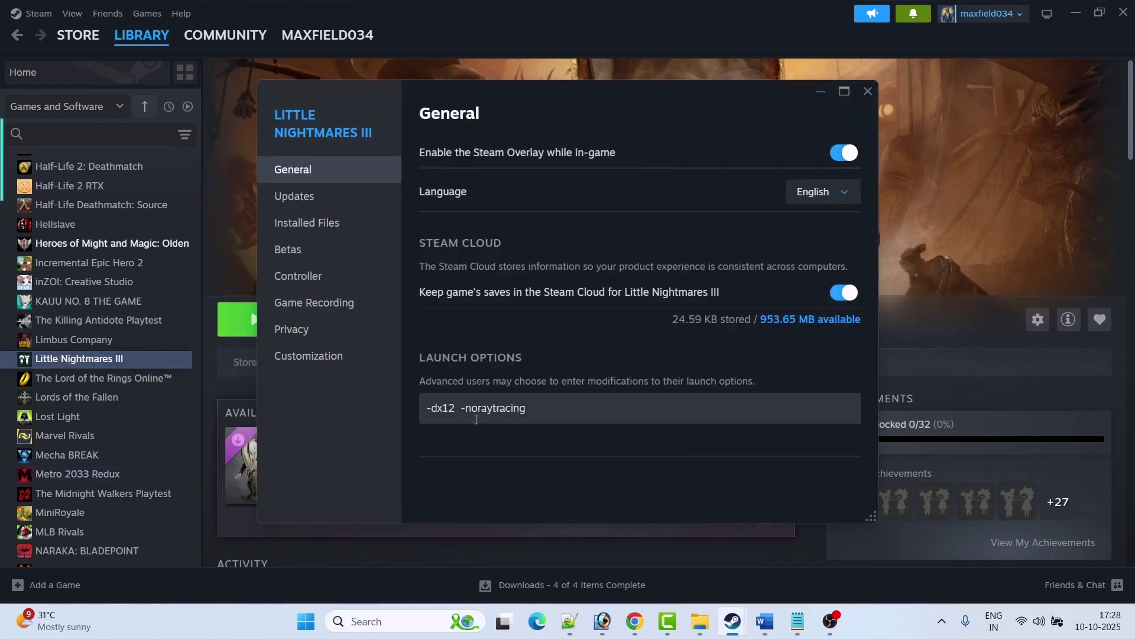
left_click_drag(462, 412, 568, 411)
key("BackSpace")
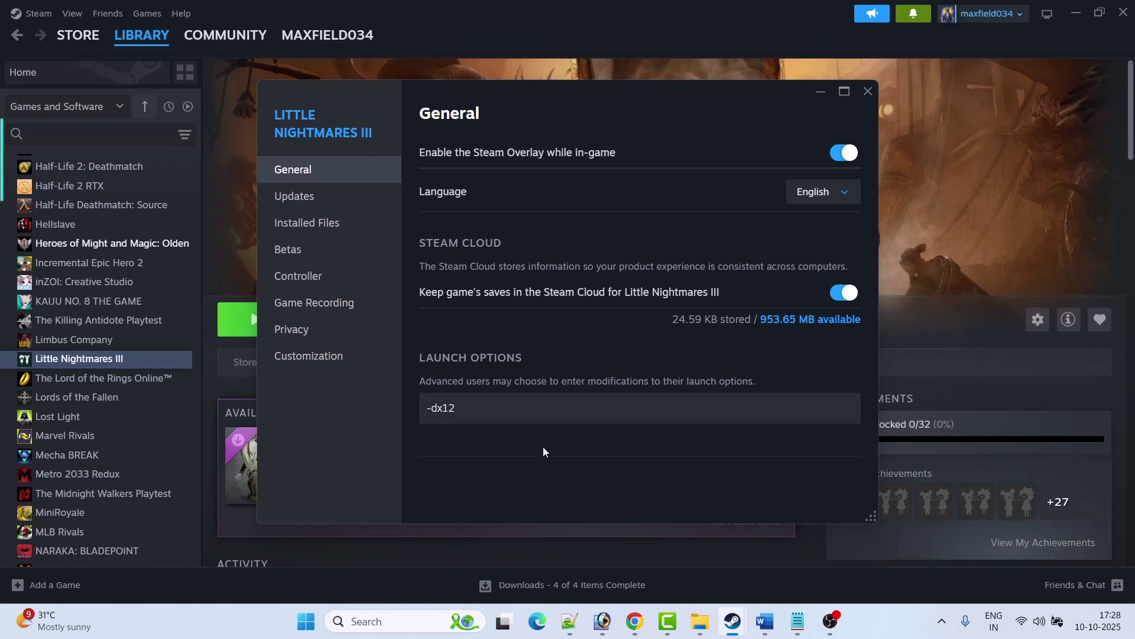
left_click(866, 92)
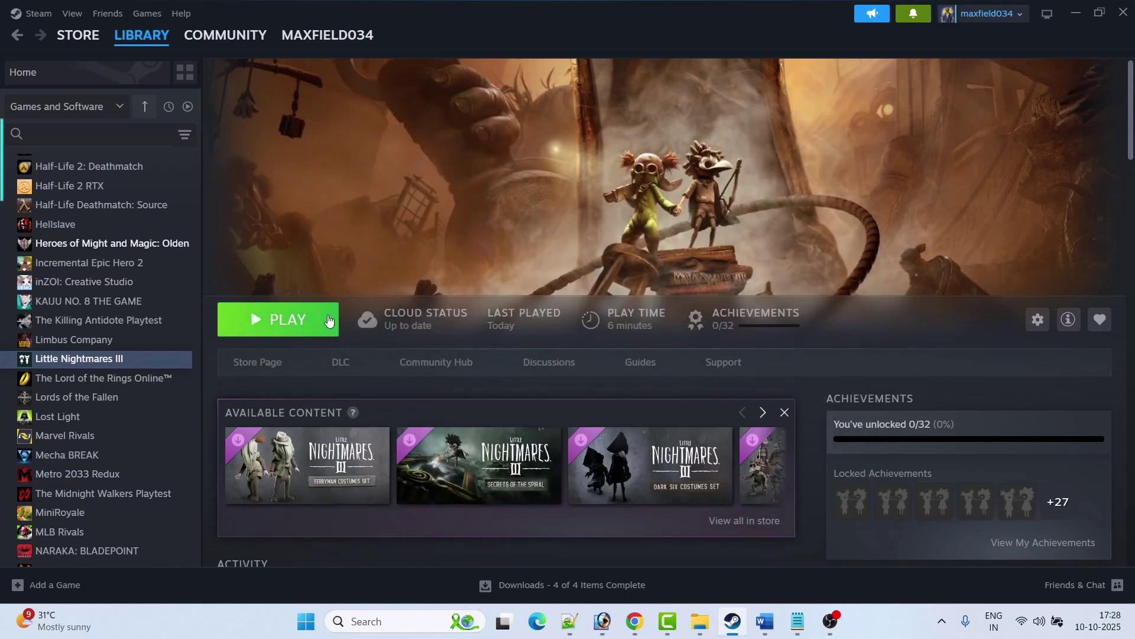
Remove the remaining -dx12 to leave the launch options empty, then return to Word.
right_click(124, 362)
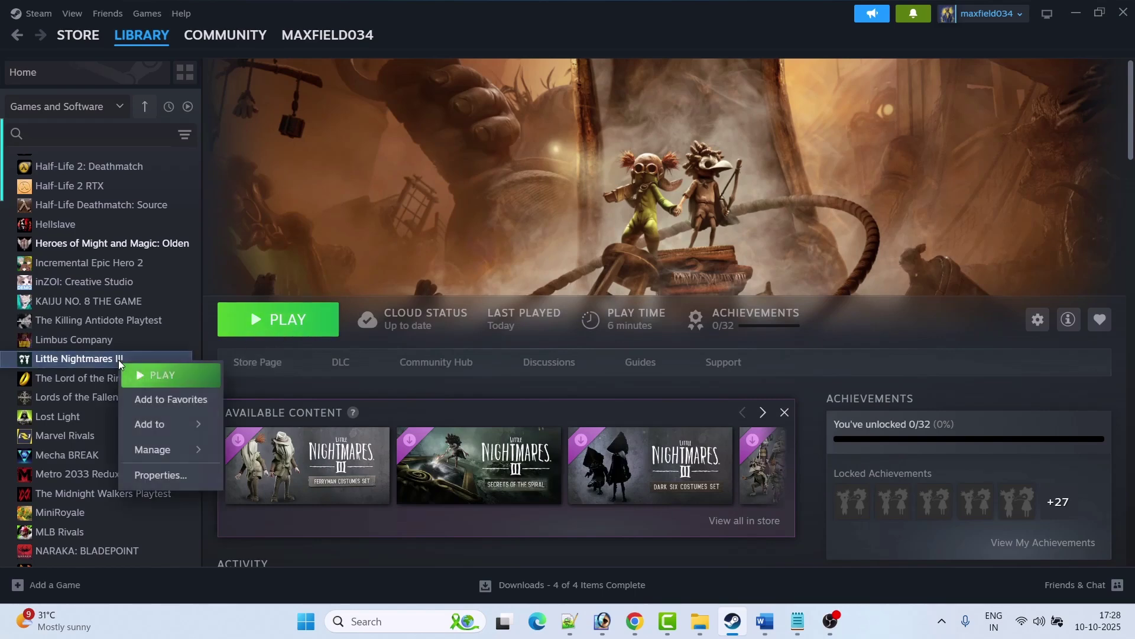
left_click(172, 487)
left_click_drag(471, 411, 375, 407)
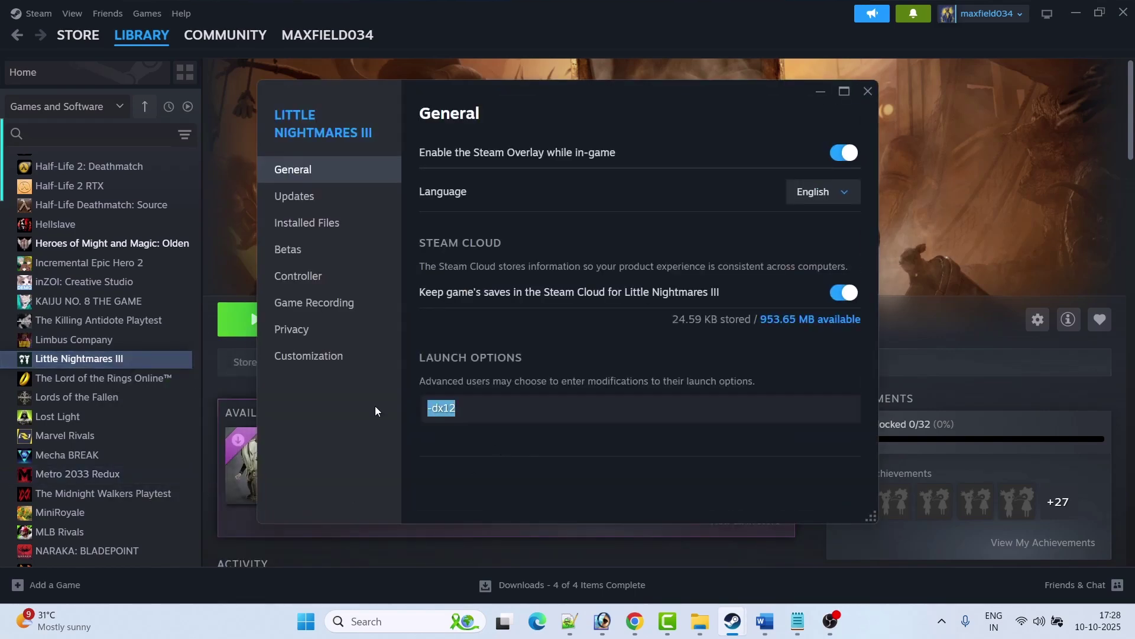
key("BackSpace")
left_click(868, 92)
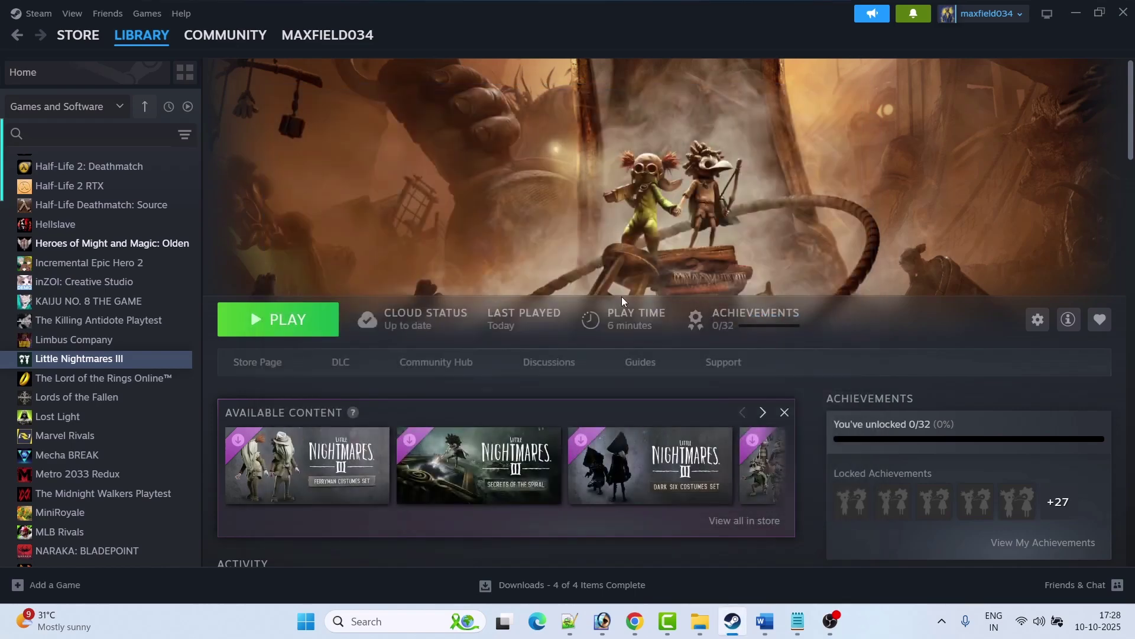
key("alt+Tab")
Scroll the Word guide down to Fix 2, running the game as administrator.
scroll(497, 415, "down", 2)
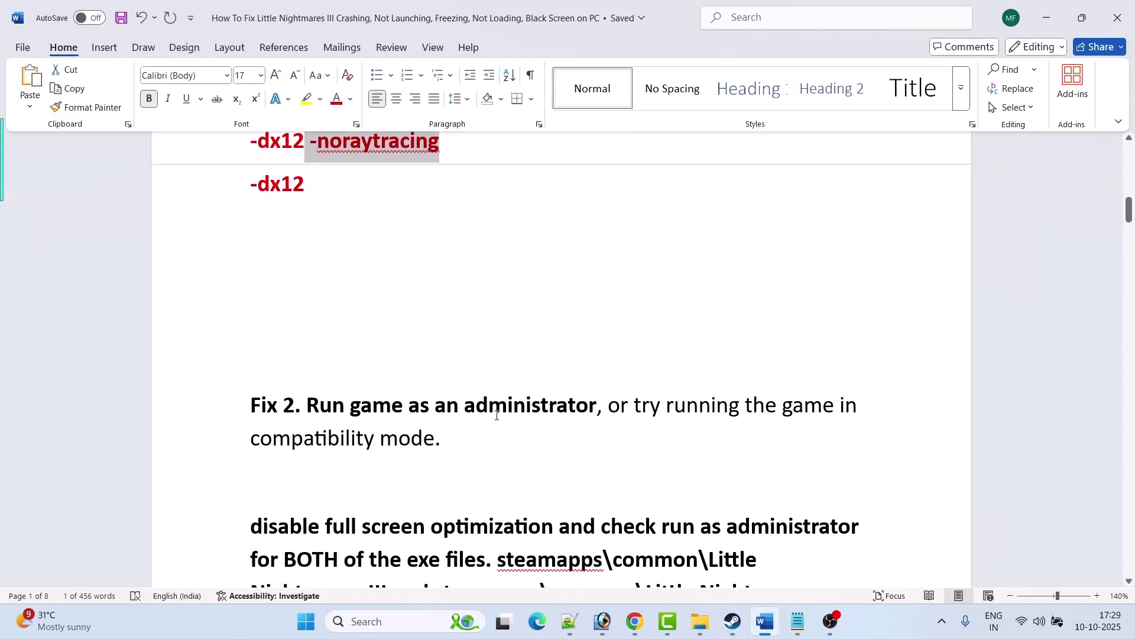
scroll(497, 417, "down", 1)
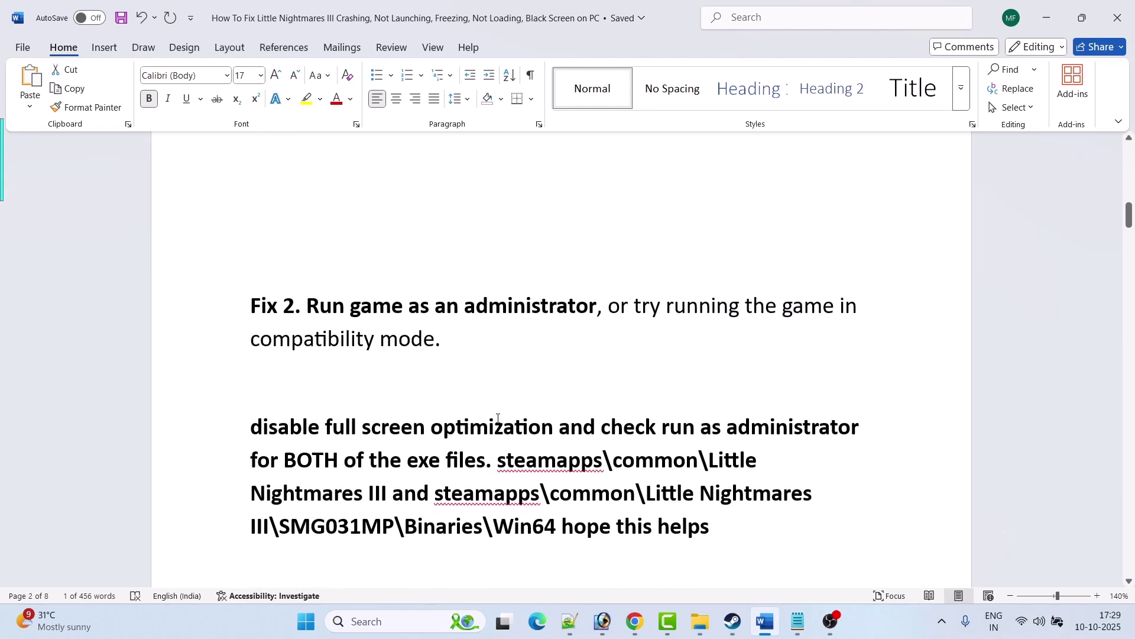
scroll(497, 418, "down", 1)
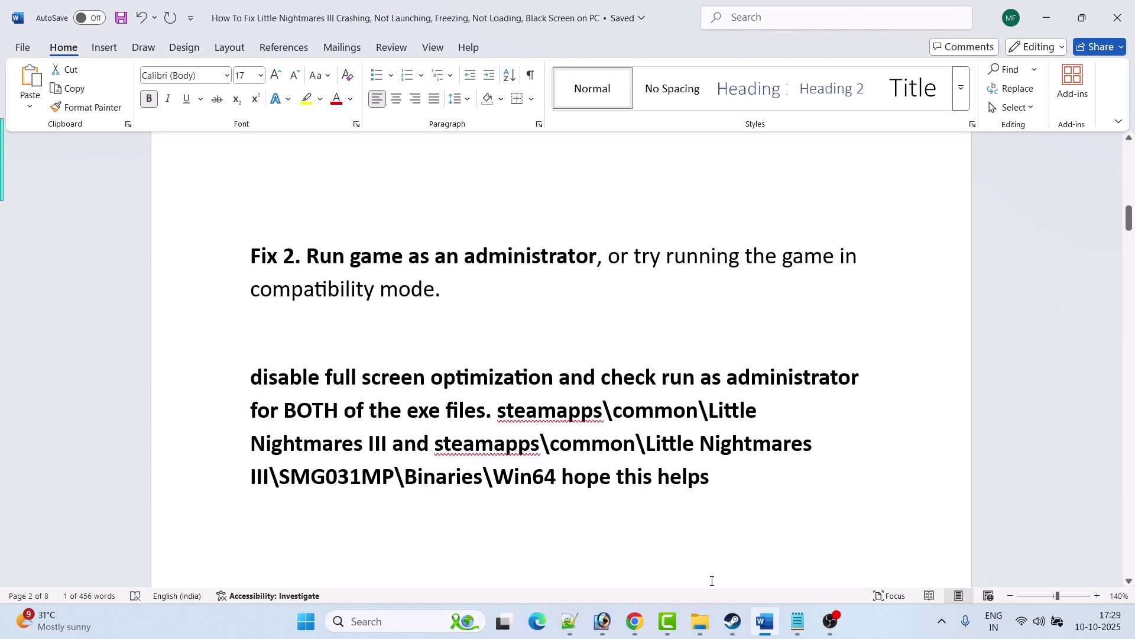
Open Little Nightmares III's install folder through Steam's Manage > Browse local files.
left_click(733, 621)
mouse_move(140, 40)
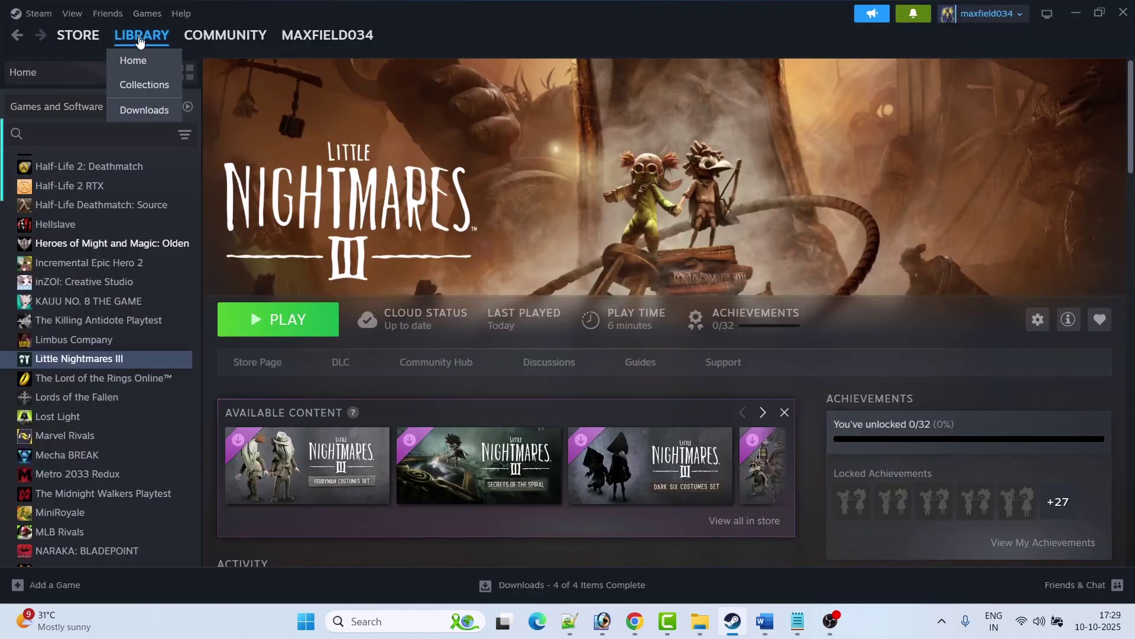
right_click(129, 358)
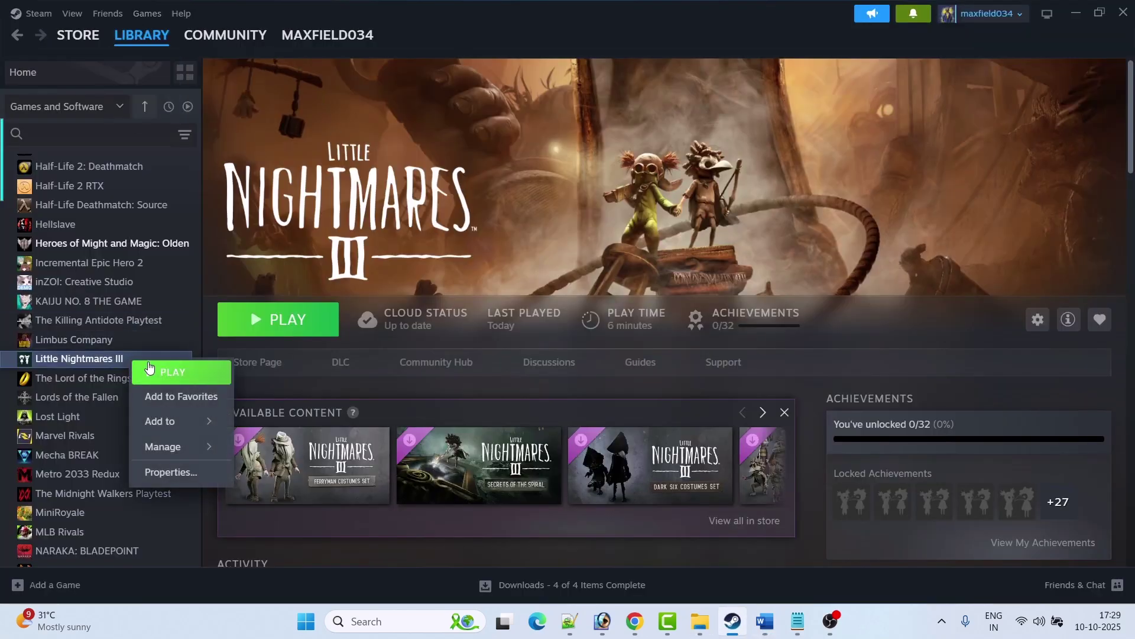
mouse_move(160, 447)
left_click(275, 478)
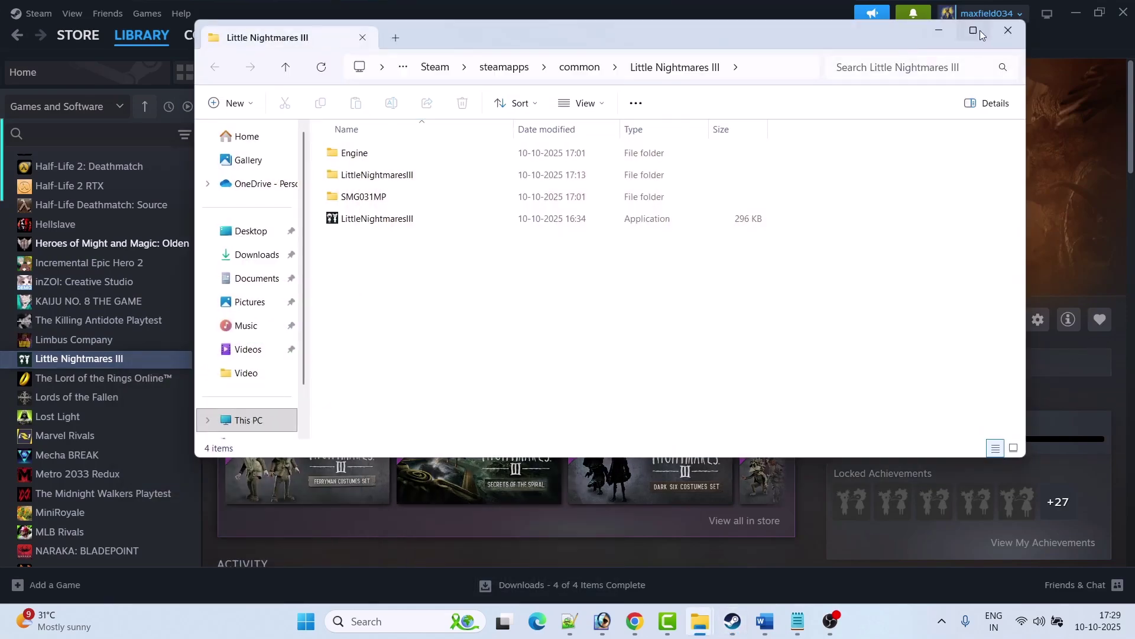
Tick 'Run this program as an administrator' for the top-level LittleNightmaresIII application and apply it.
left_click(981, 31)
left_click(226, 196)
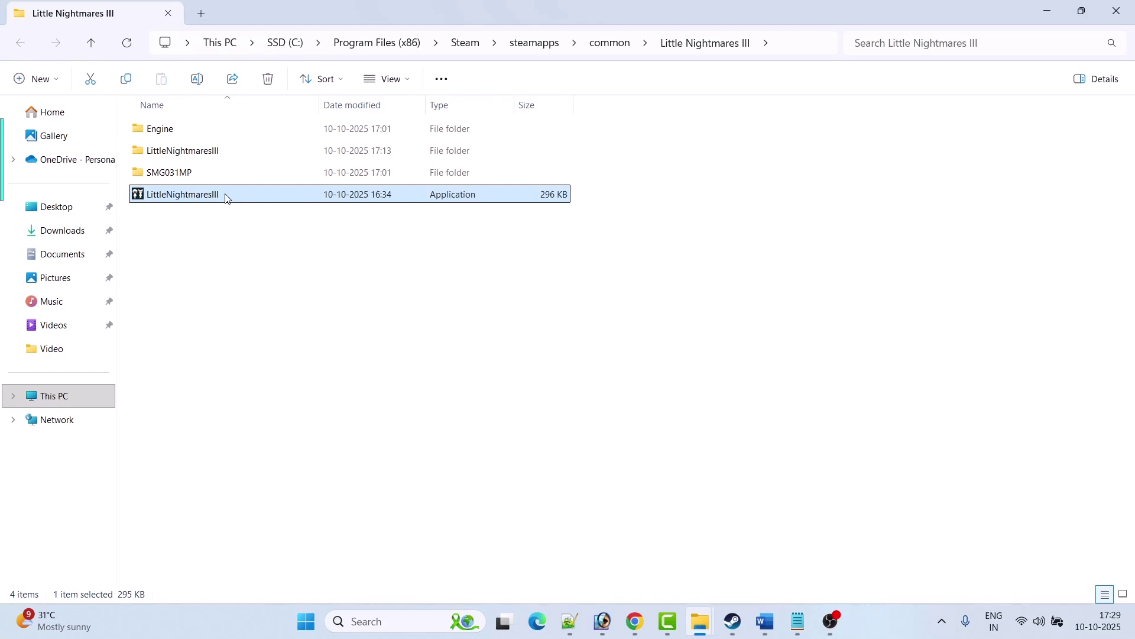
right_click(226, 198)
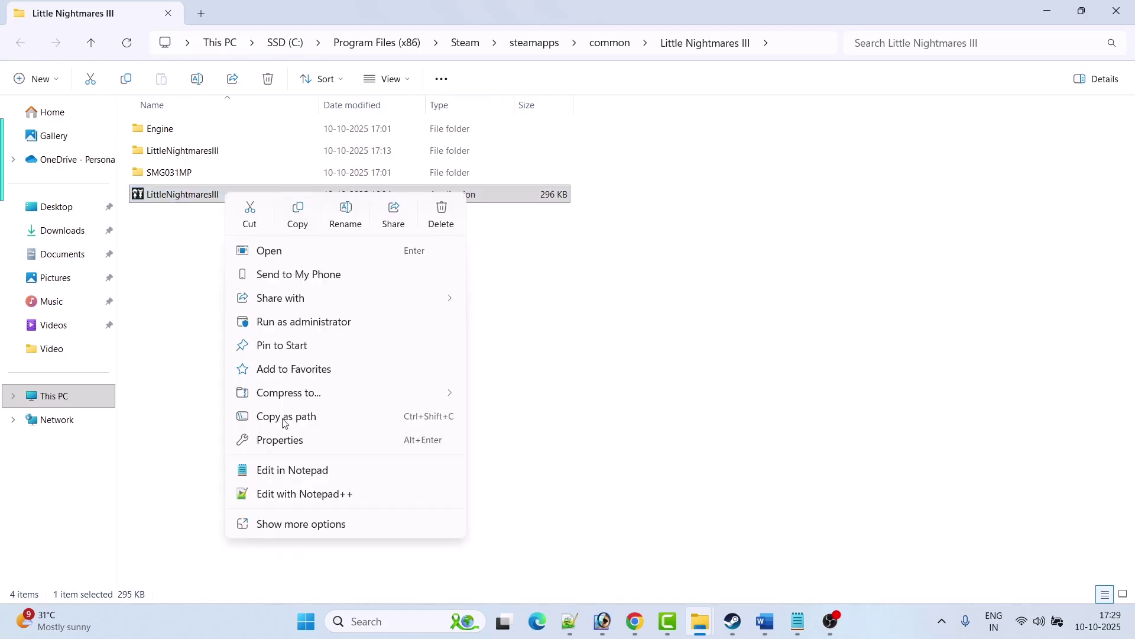
left_click(282, 439)
left_click_drag(397, 197, 433, 122)
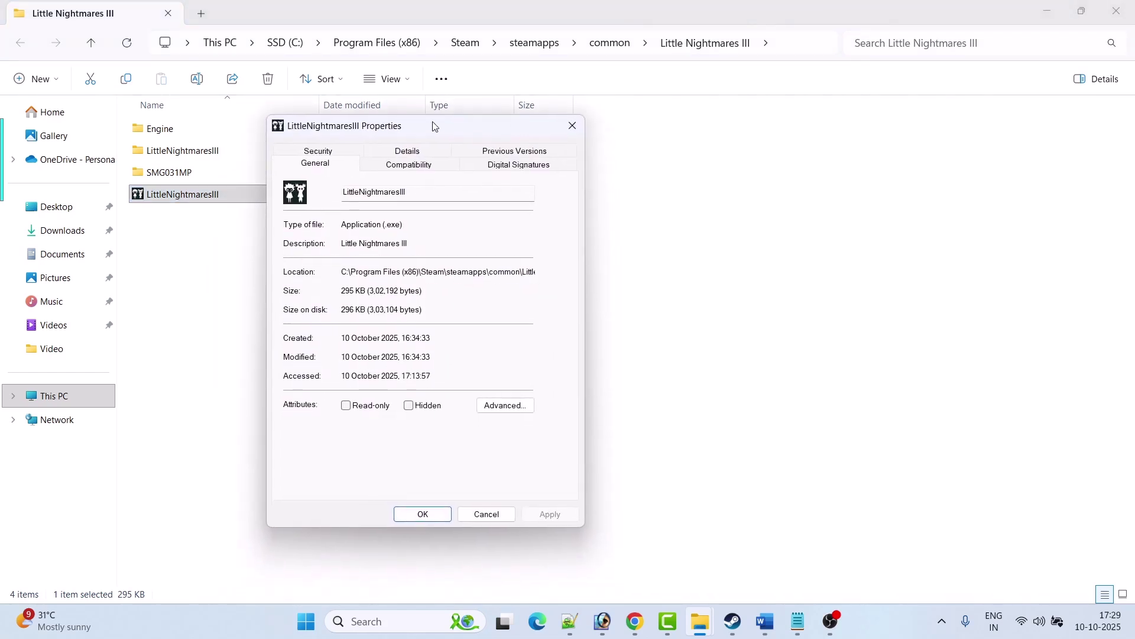
left_click(409, 171)
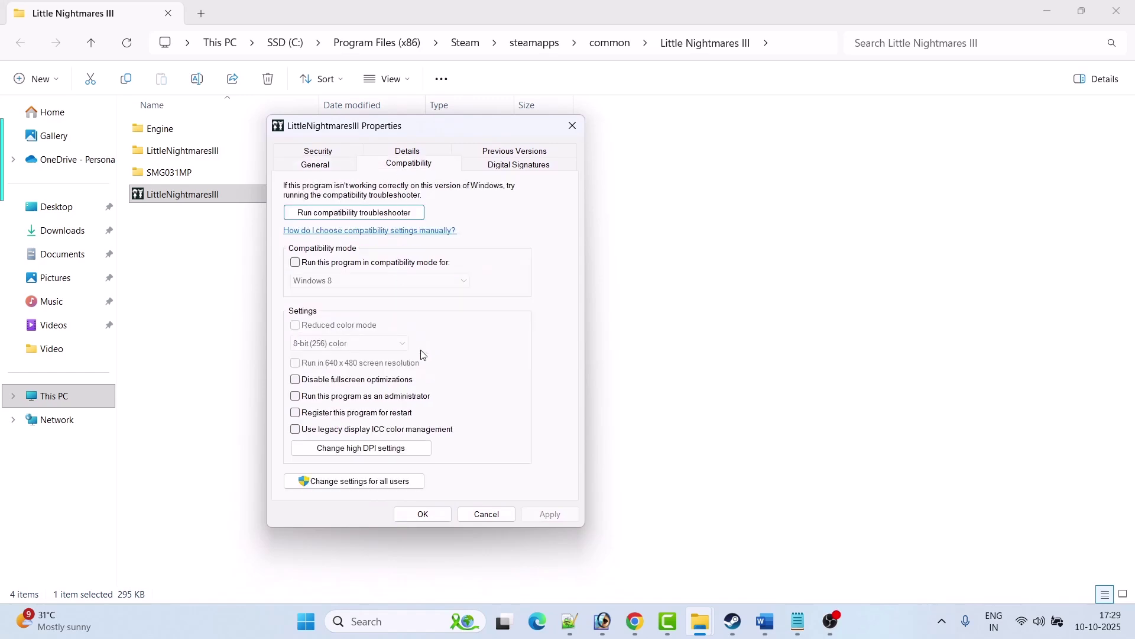
left_click(300, 395)
left_click(550, 514)
left_click(423, 514)
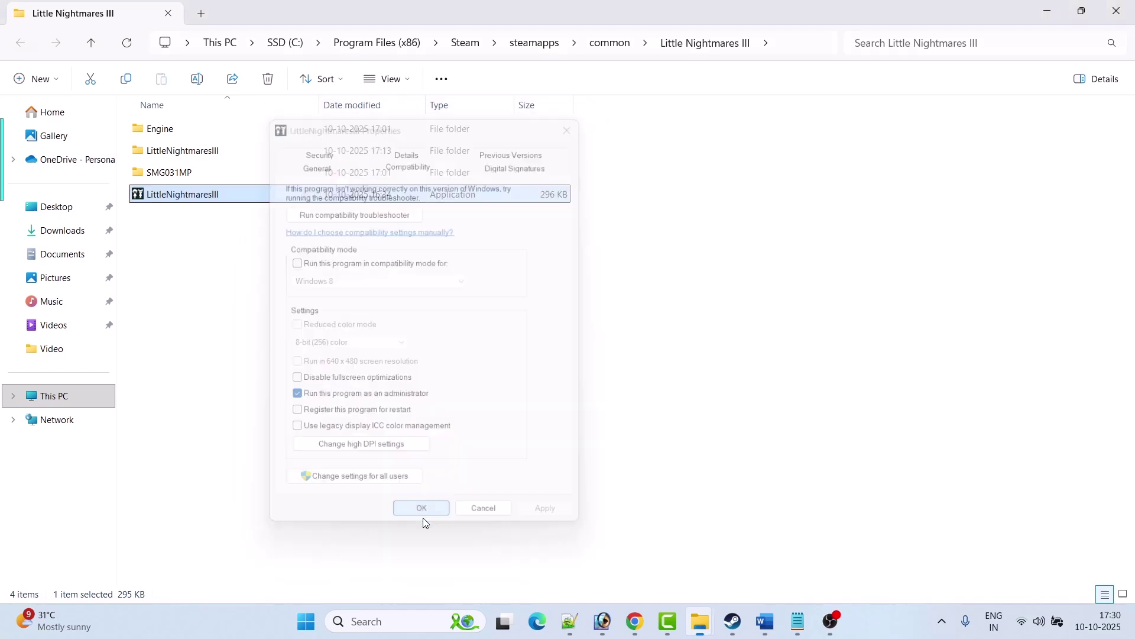
Go into SMG031MP\Binaries\Win64 and select the LittleNightmaresIII application.
double_click(187, 175)
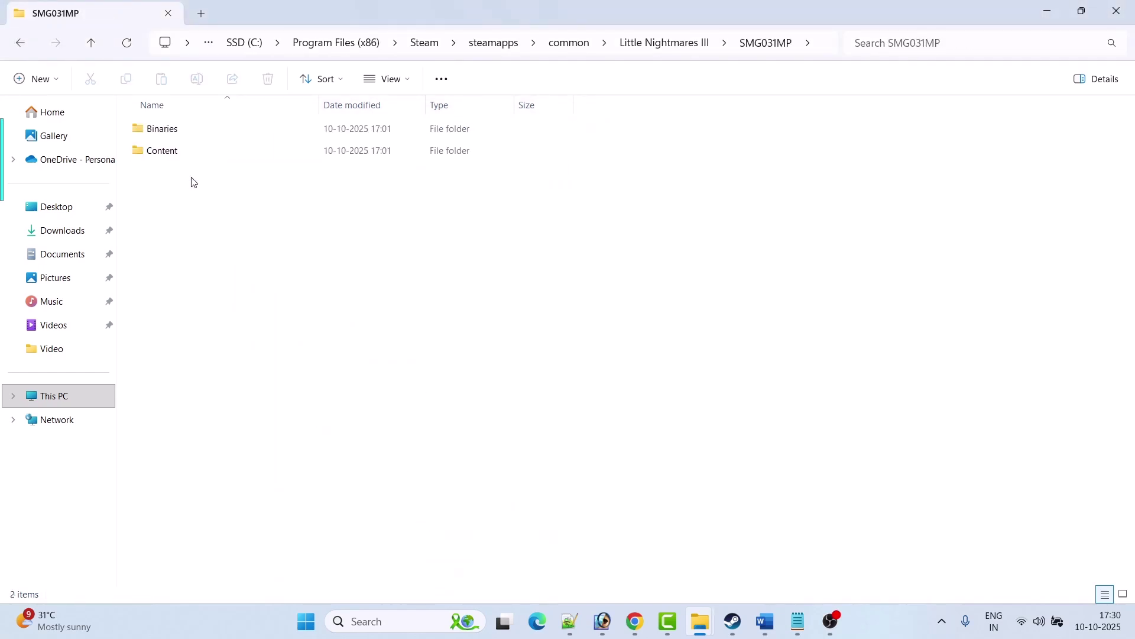
double_click(183, 134)
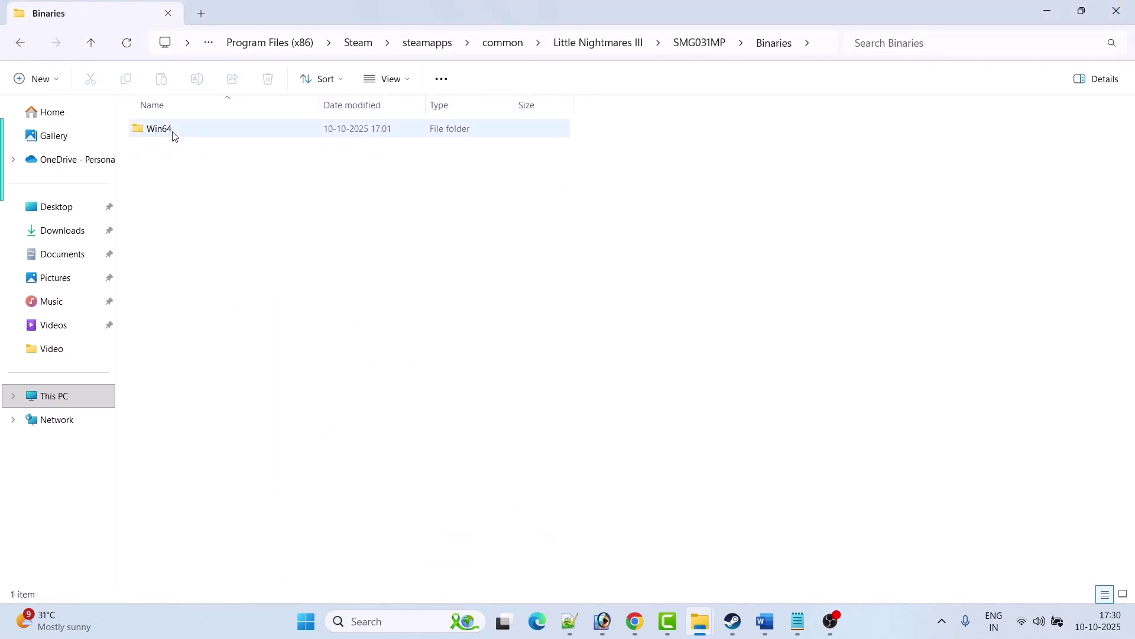
double_click(177, 133)
left_click(228, 152)
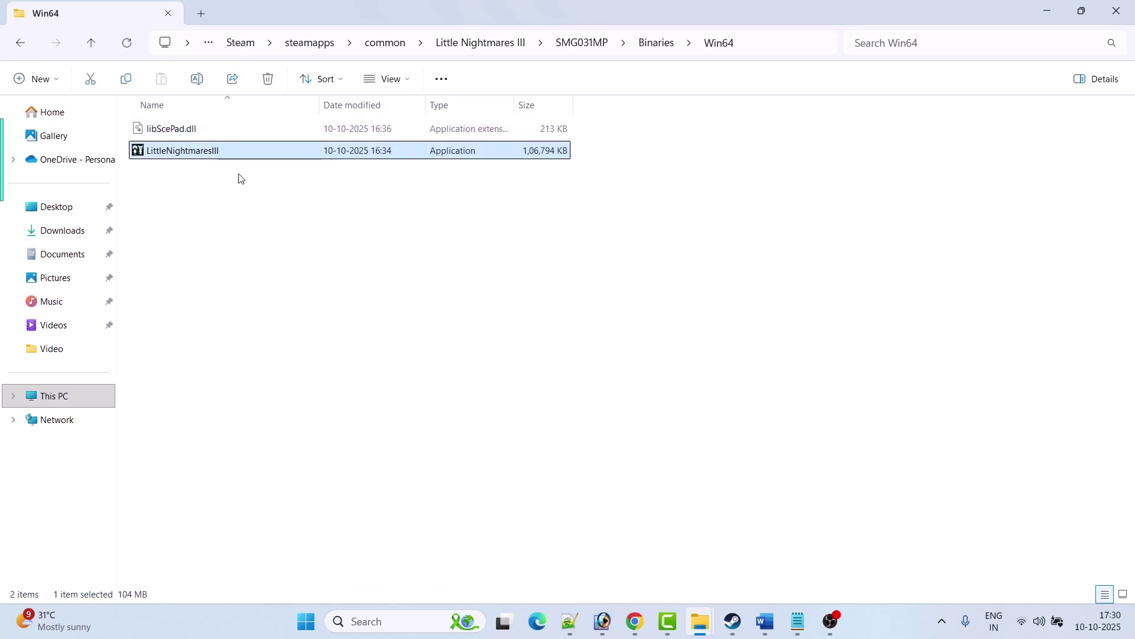
Set this Win64 LittleNightmaresIII executable to run as administrator and apply.
right_click(226, 152)
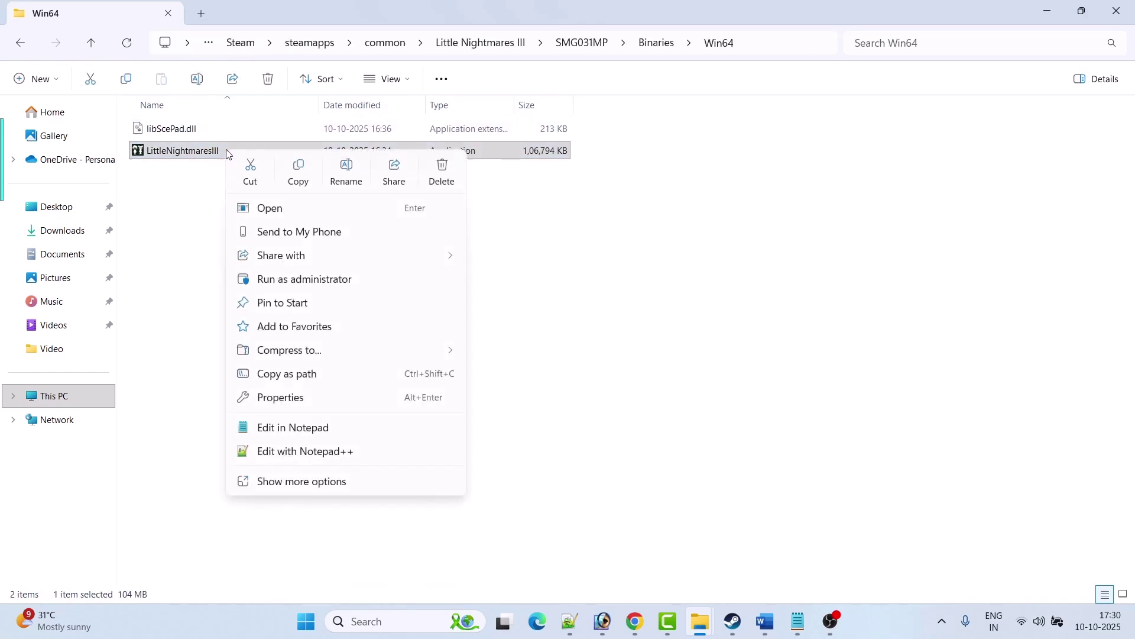
left_click(300, 397)
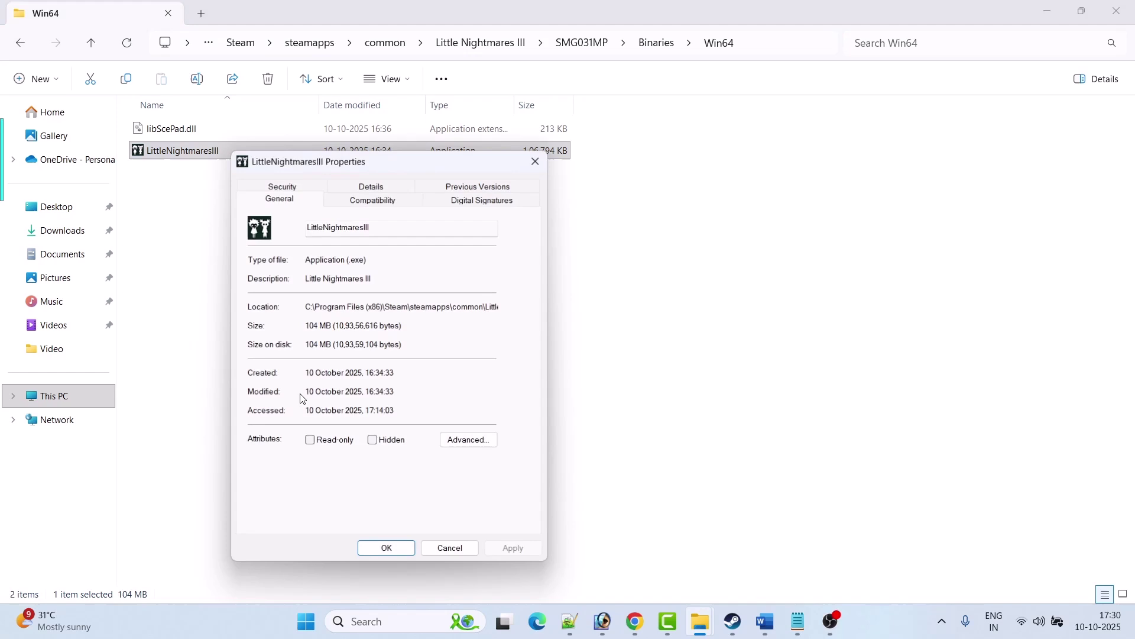
left_click_drag(384, 170, 408, 130)
left_click(393, 168)
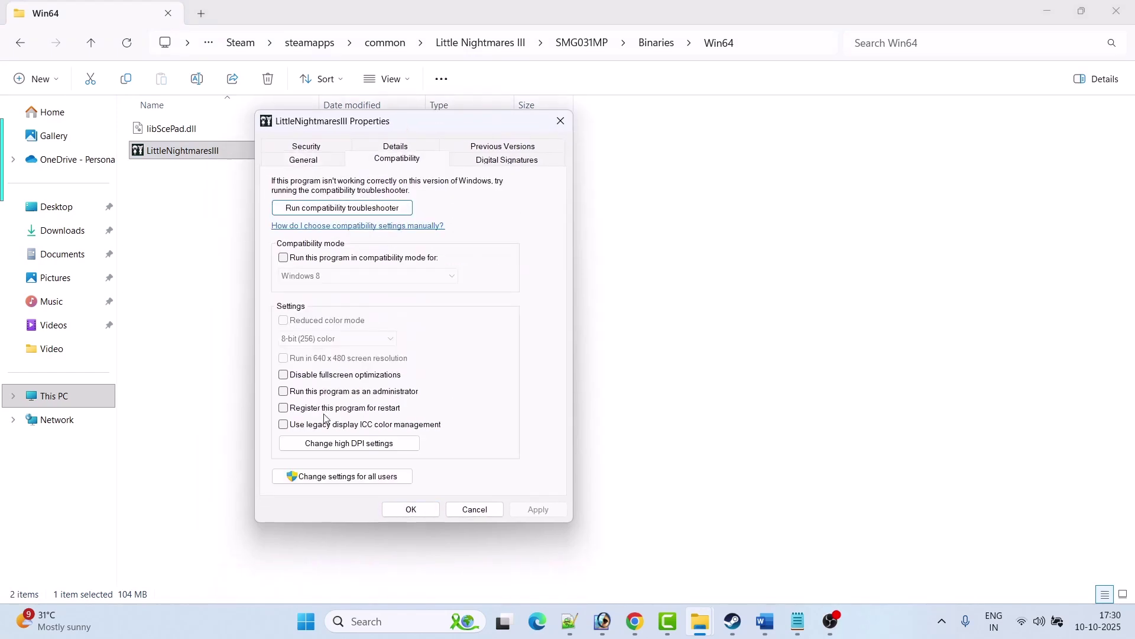
left_click(283, 391)
left_click(538, 510)
left_click(410, 510)
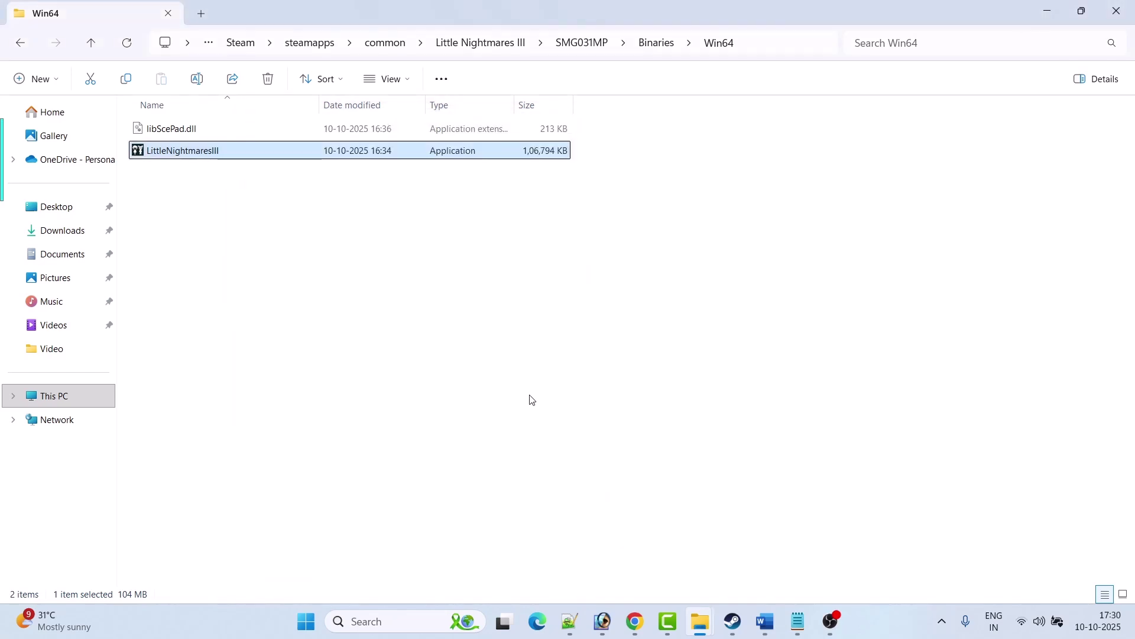
left_click(733, 621)
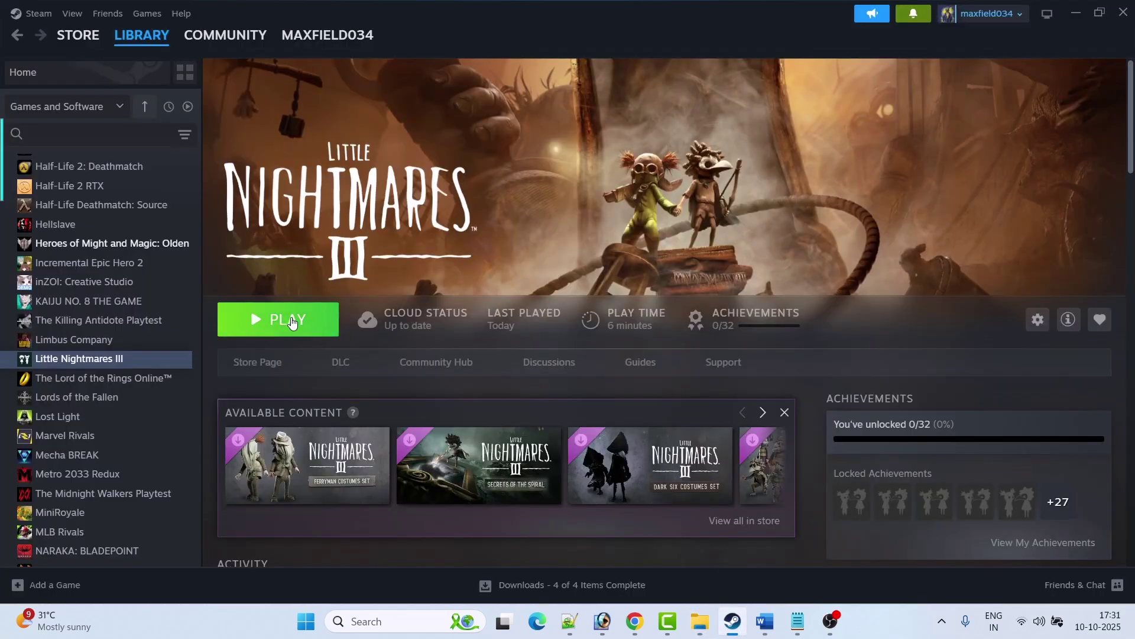
Go back up to the Little Nightmares III folder and select the top-level application.
mouse_move(701, 631)
left_click(859, 547)
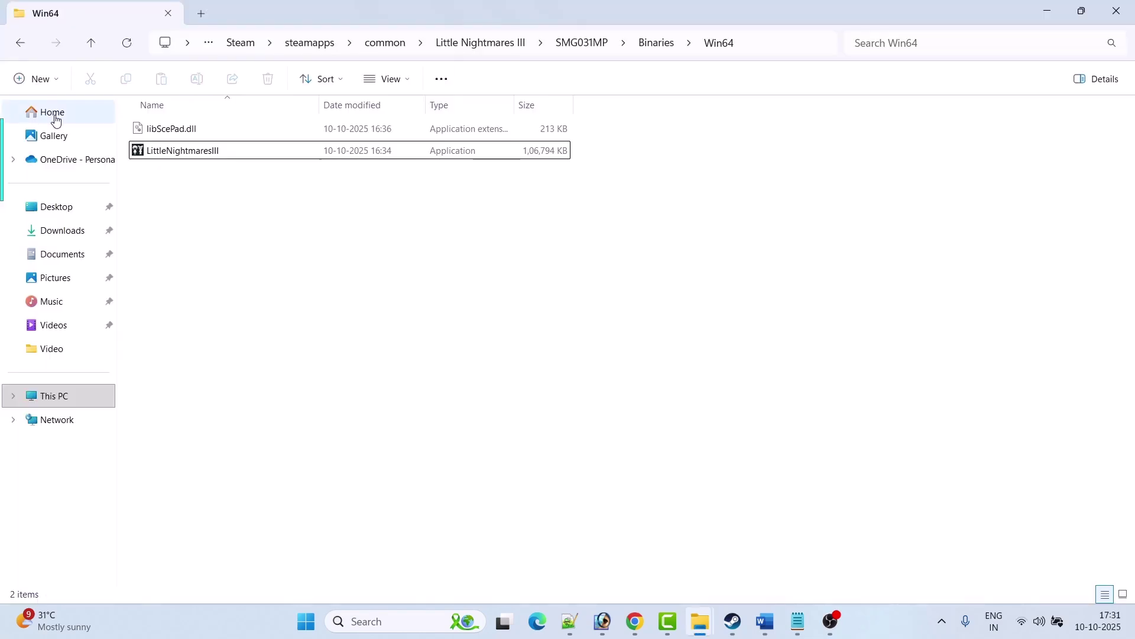
left_click(20, 44)
left_click(19, 44)
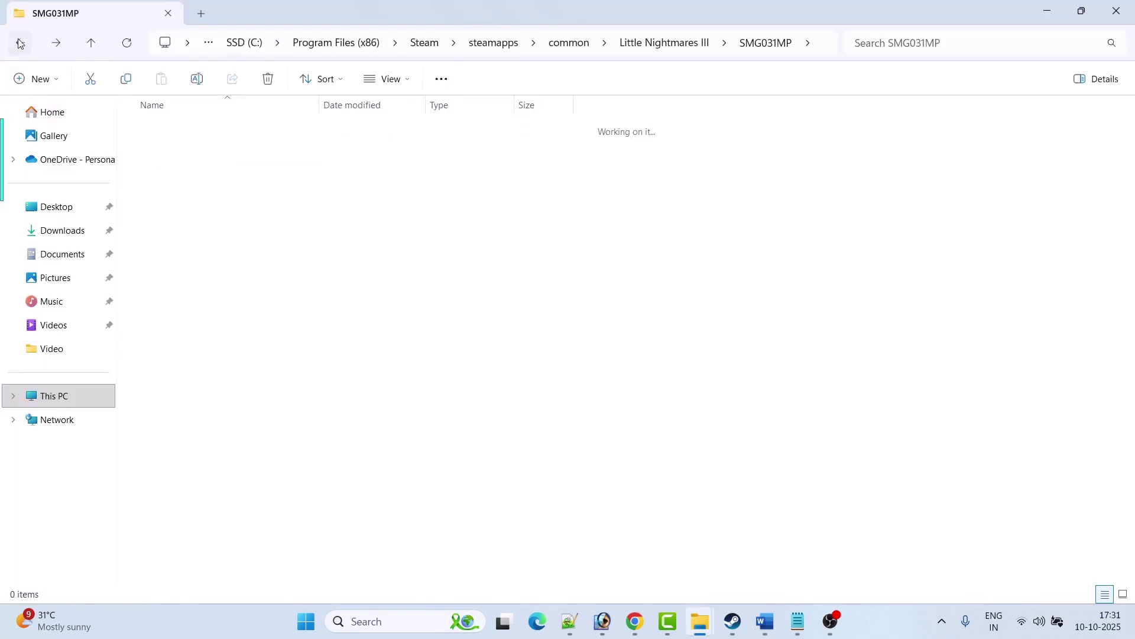
left_click(20, 44)
left_click(264, 380)
left_click(214, 203)
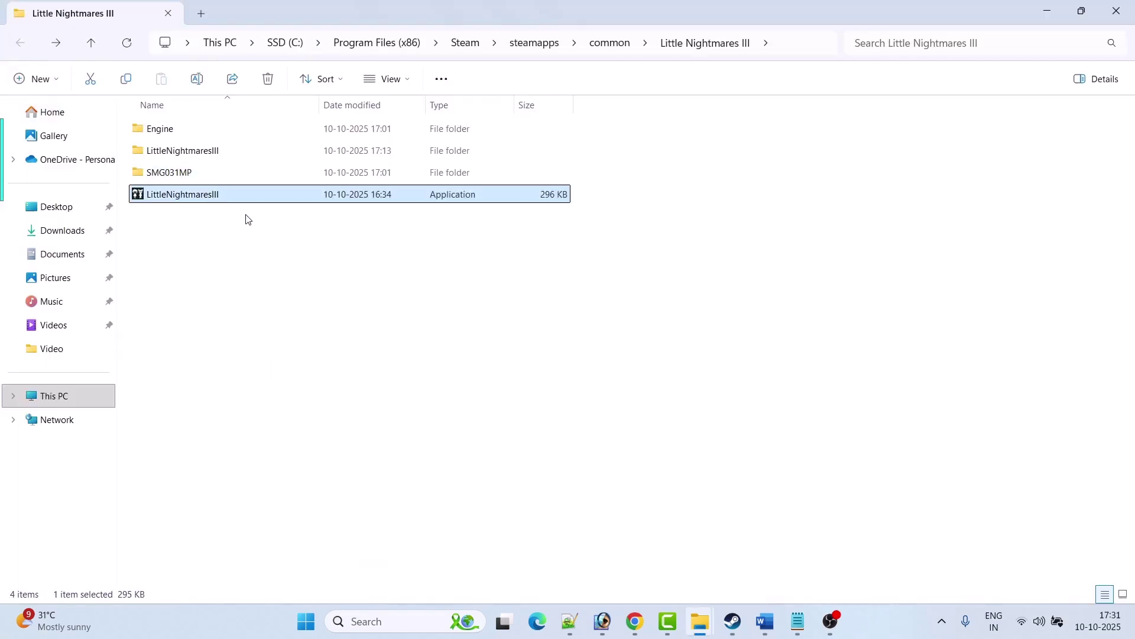
Disable fullscreen optimizations for the top-level LittleNightmaresIII application and apply.
right_click(236, 191)
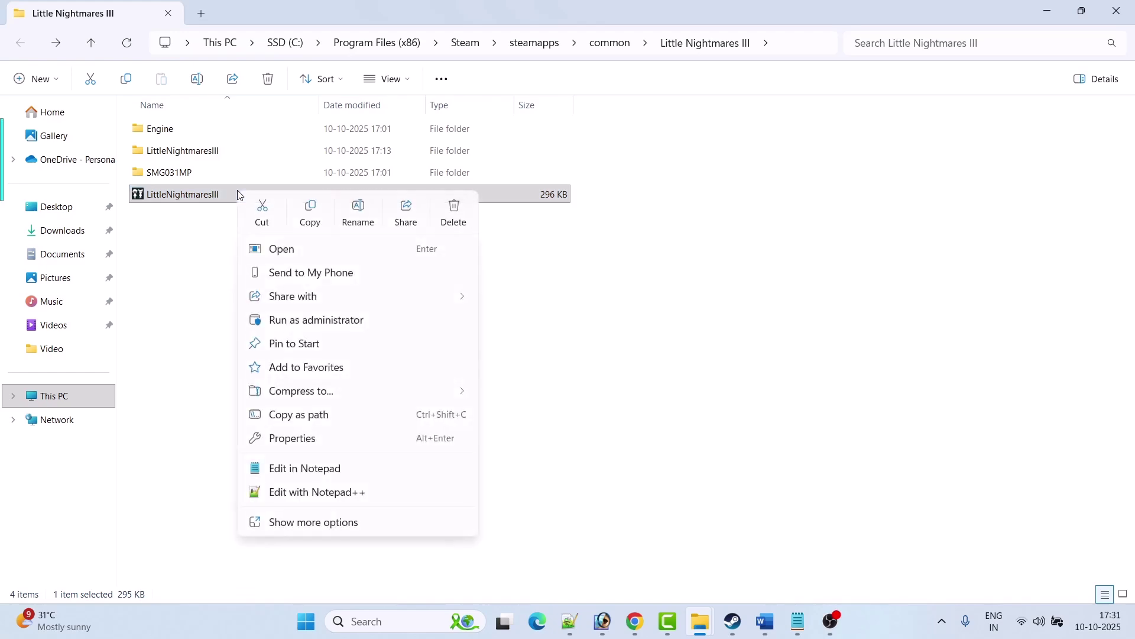
left_click(333, 444)
left_click(412, 177)
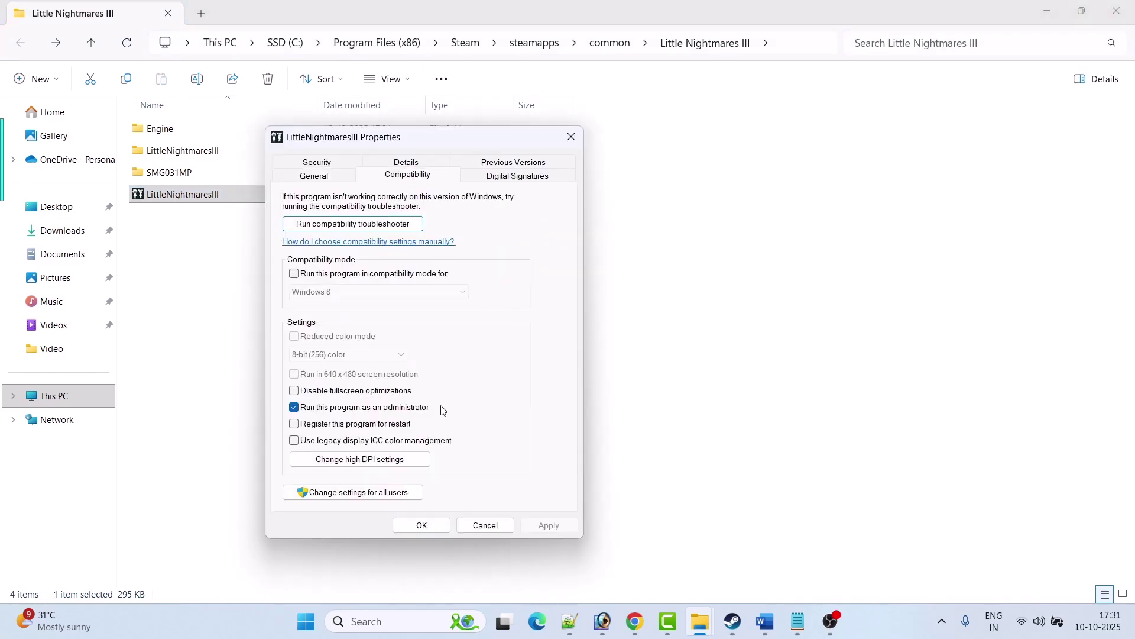
left_click(294, 393)
left_click(547, 525)
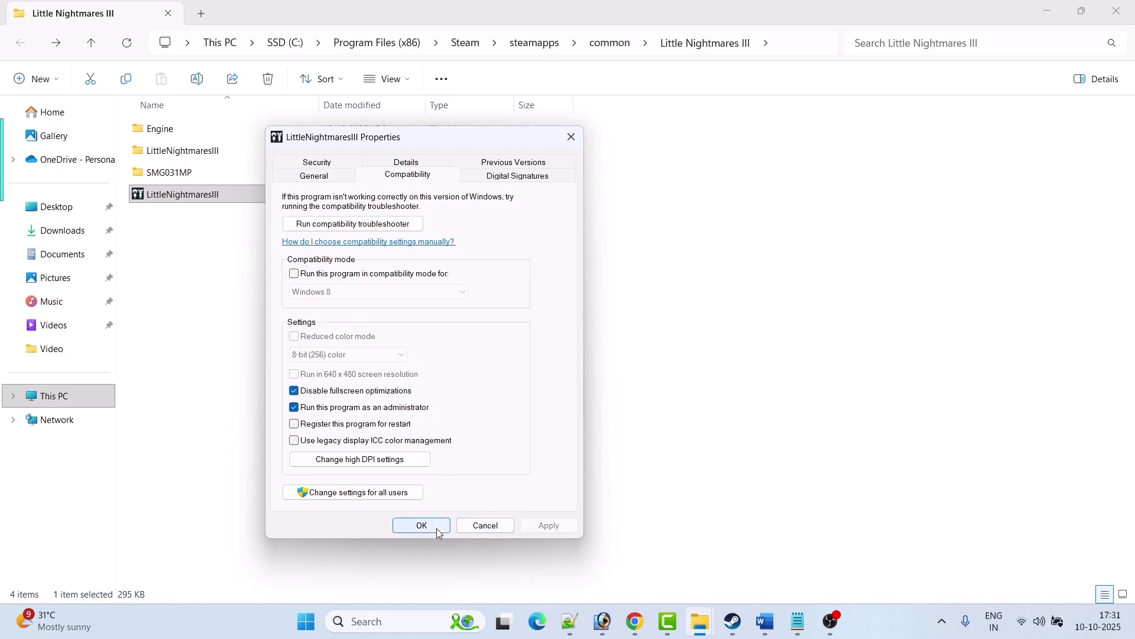
left_click(437, 526)
Disable fullscreen optimizations for the LittleNightmaresIII executable in SMG031MP\Binaries\Win64.
double_click(188, 173)
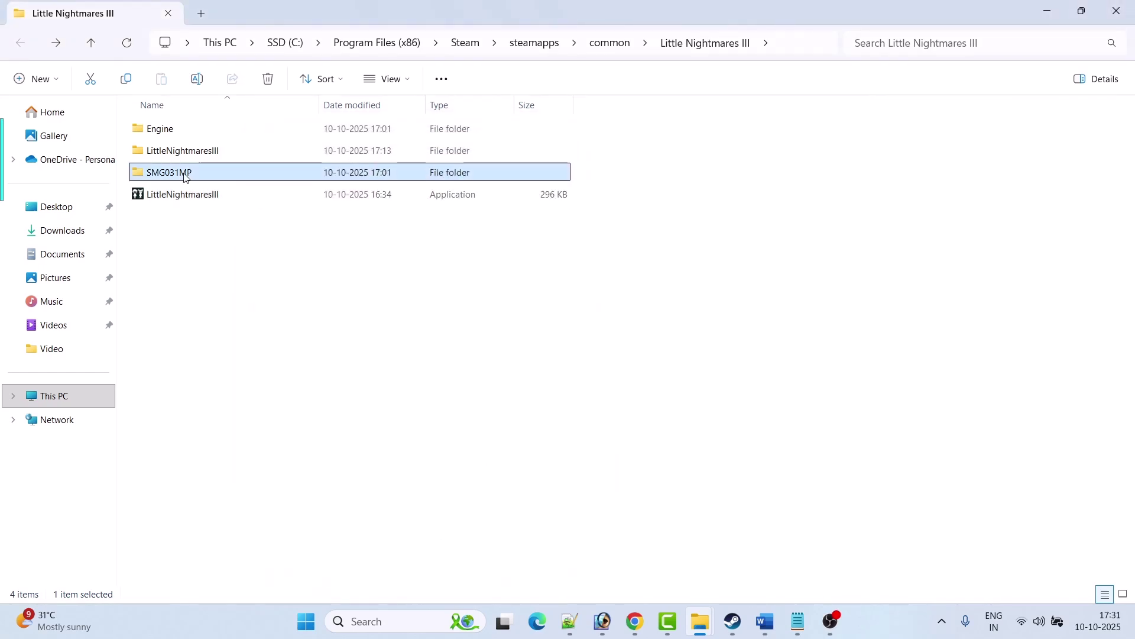
double_click(177, 130)
double_click(177, 132)
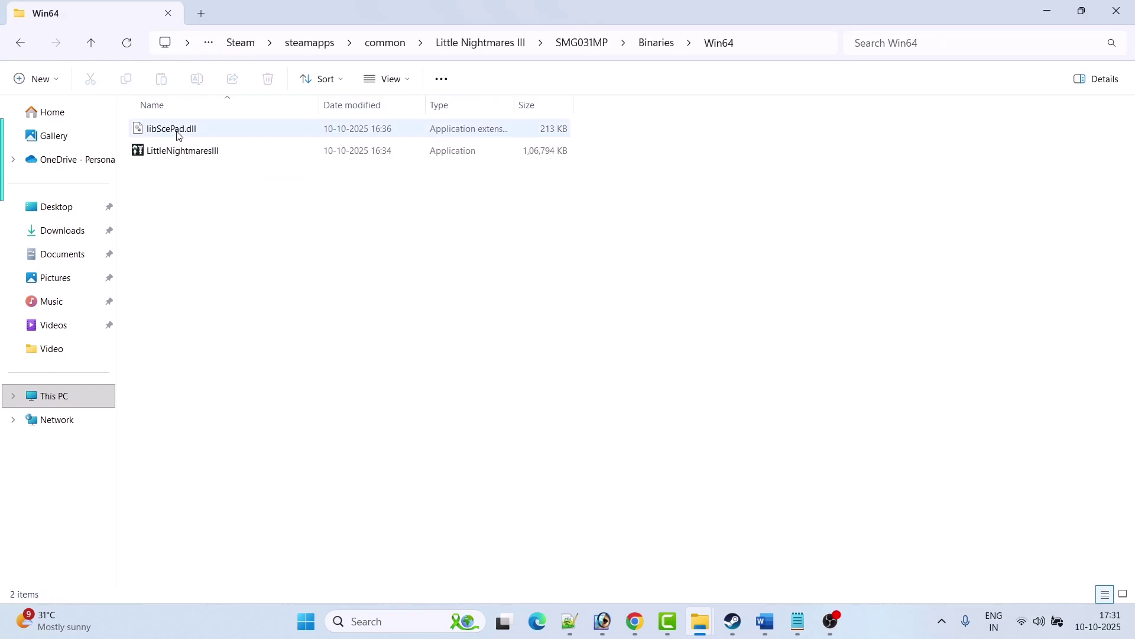
right_click(223, 153)
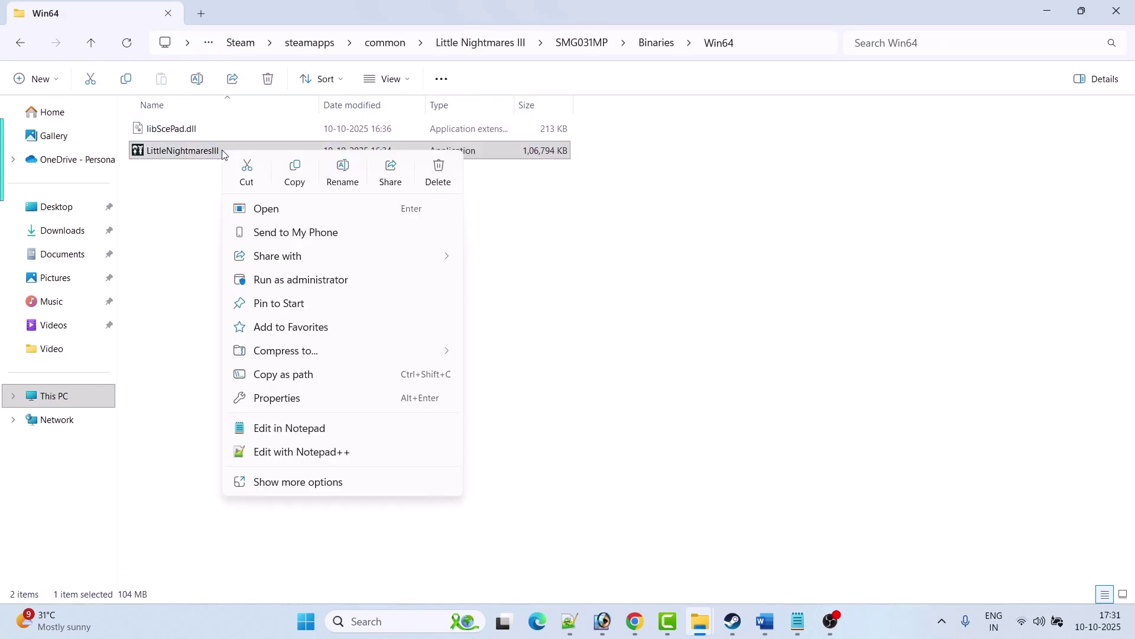
left_click(298, 400)
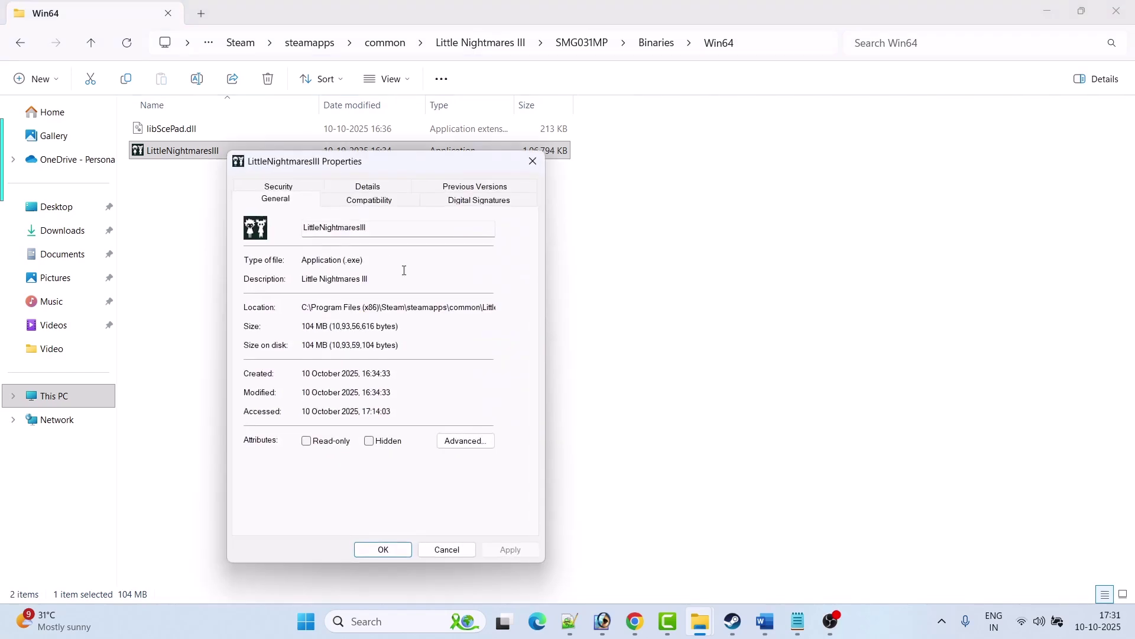
left_click(374, 201)
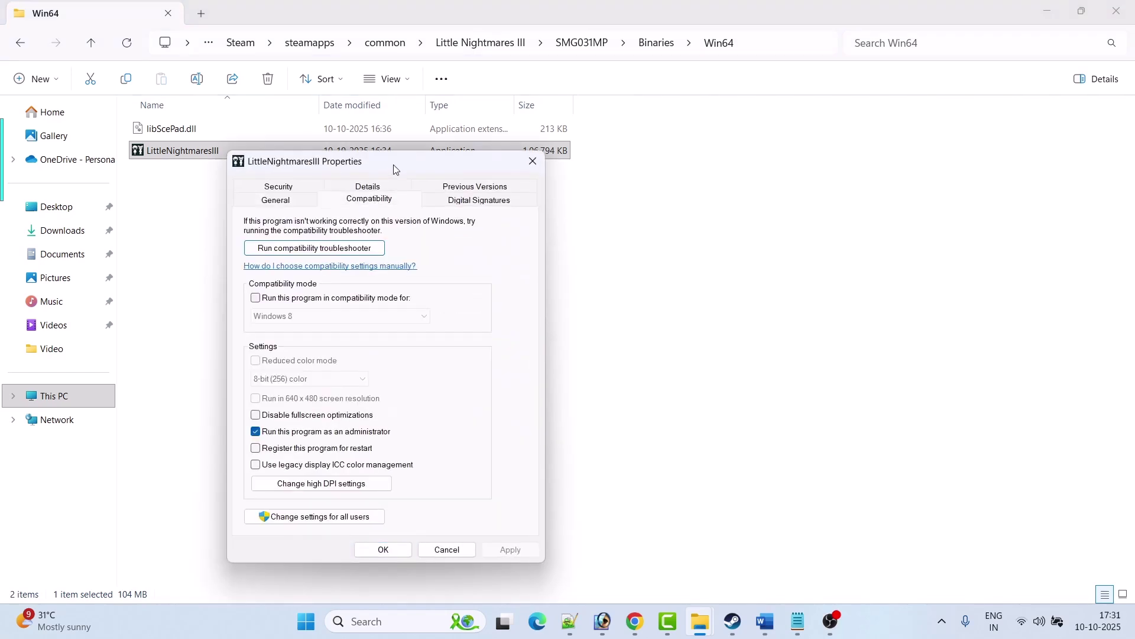
left_click(257, 416)
left_click(382, 551)
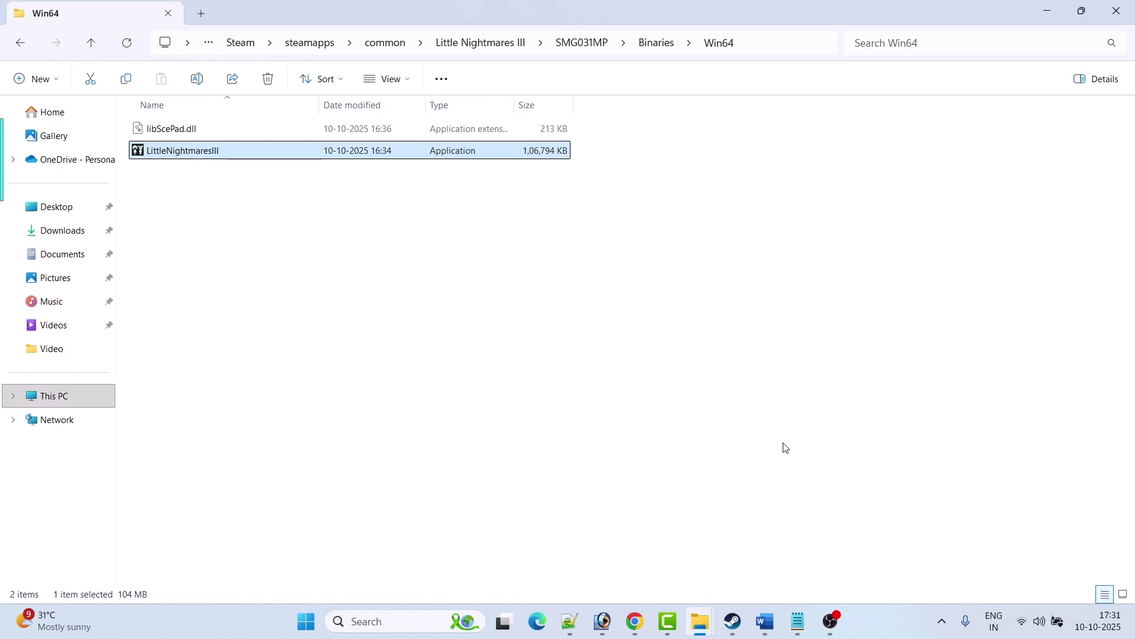
Revert the Win64 executable's compatibility: fullscreen optimizations back on, administrator off.
left_click(766, 621)
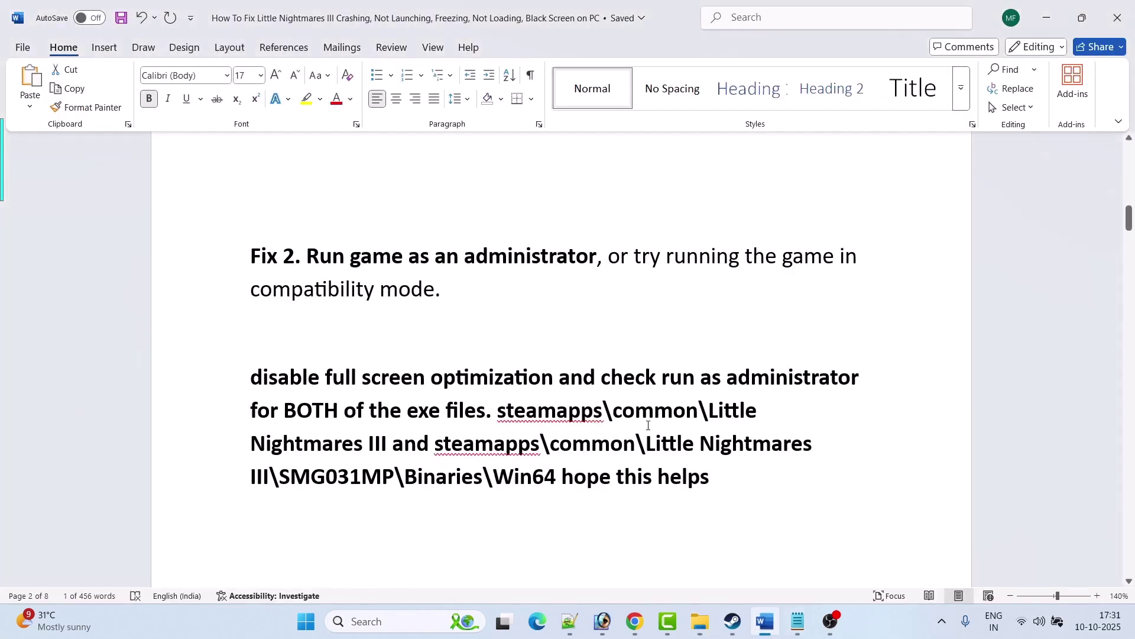
scroll(648, 424, "down", 1)
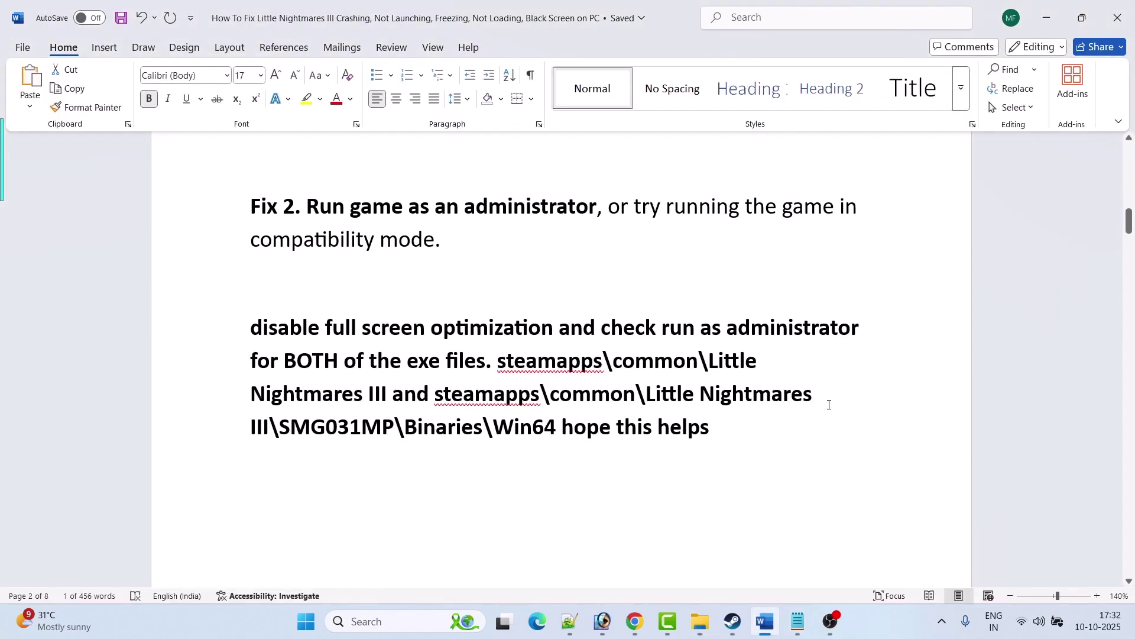
key("alt+Tab")
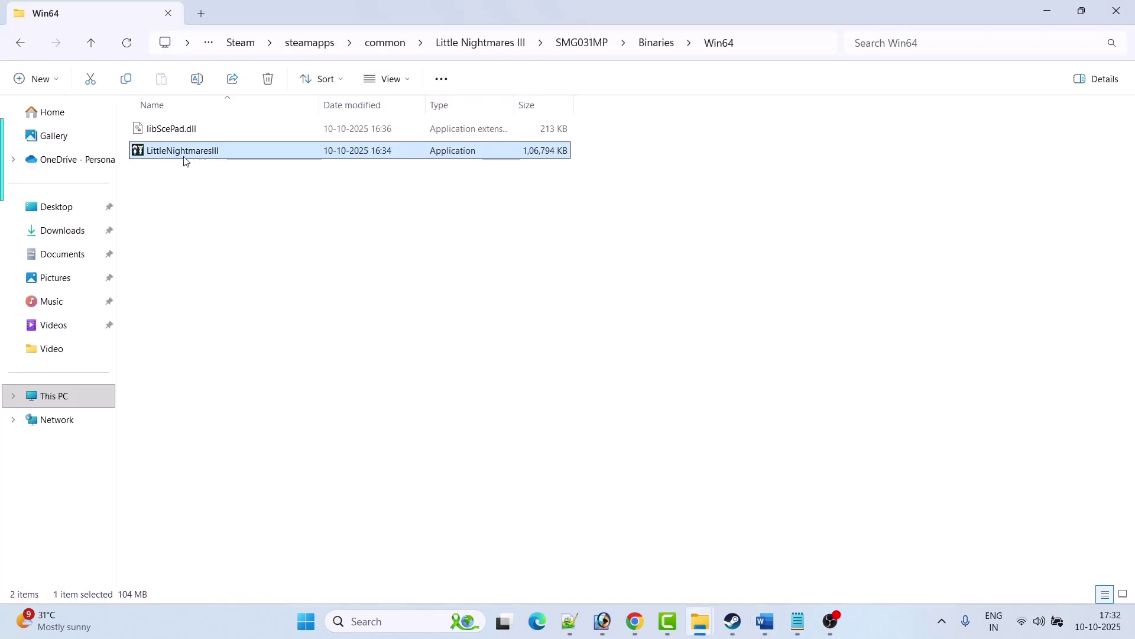
right_click(237, 153)
left_click(295, 398)
left_click(384, 200)
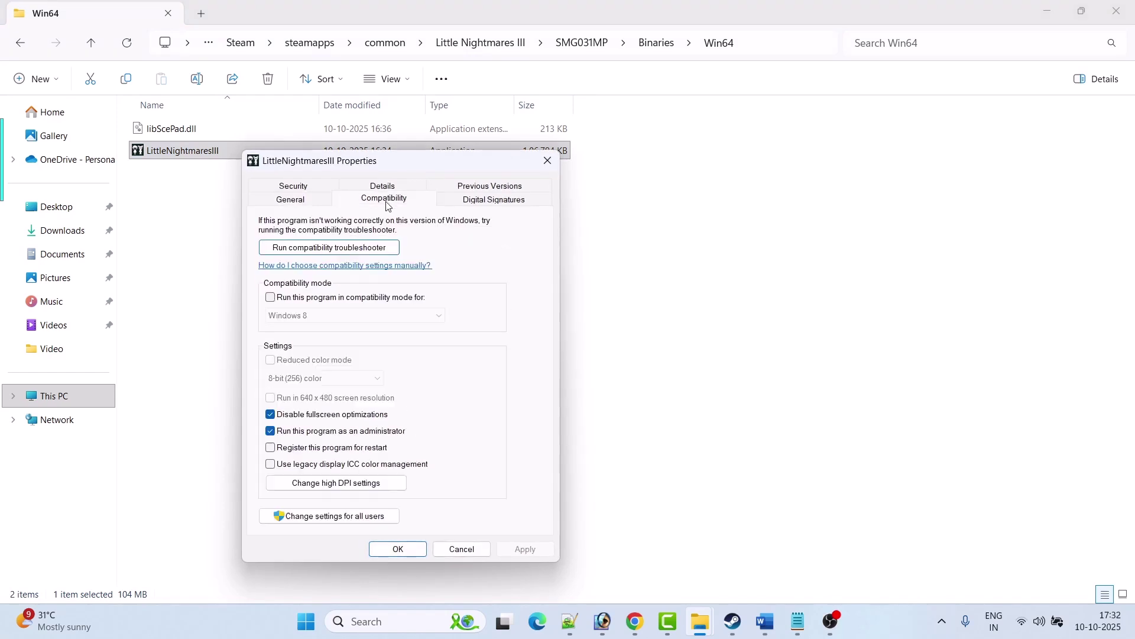
left_click(271, 415)
left_click(271, 414)
left_click(270, 431)
left_click(520, 548)
left_click(408, 551)
Revert the top-level application's compatibility settings too, then highlight Fix 3 in the guide.
left_click(19, 47)
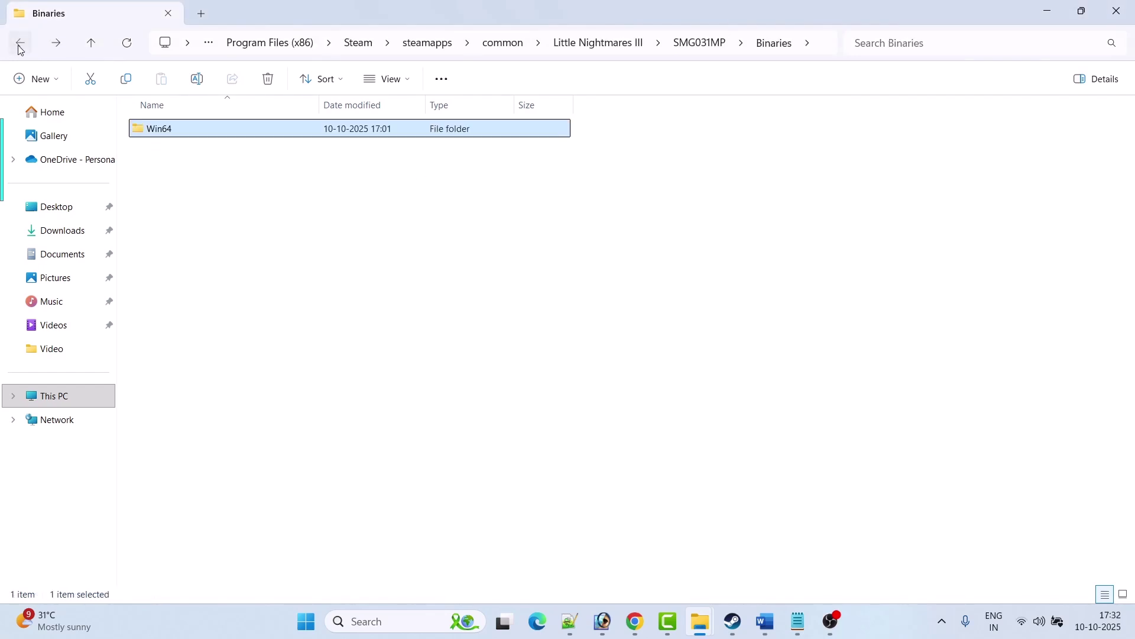
left_click(18, 47)
left_click(19, 47)
left_click(225, 199)
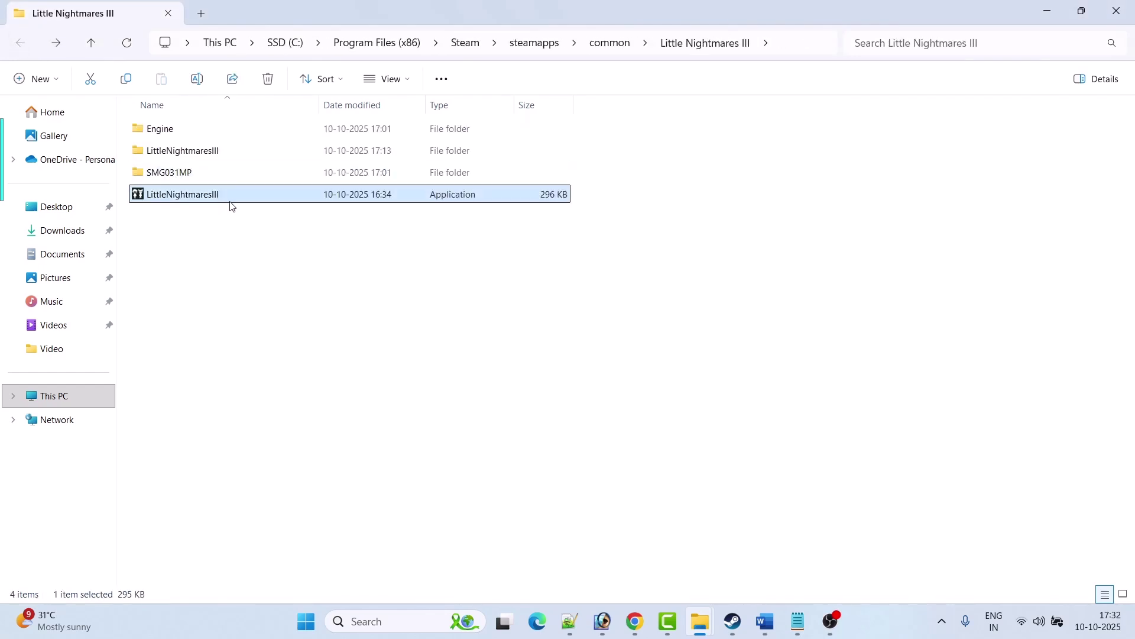
right_click(231, 200)
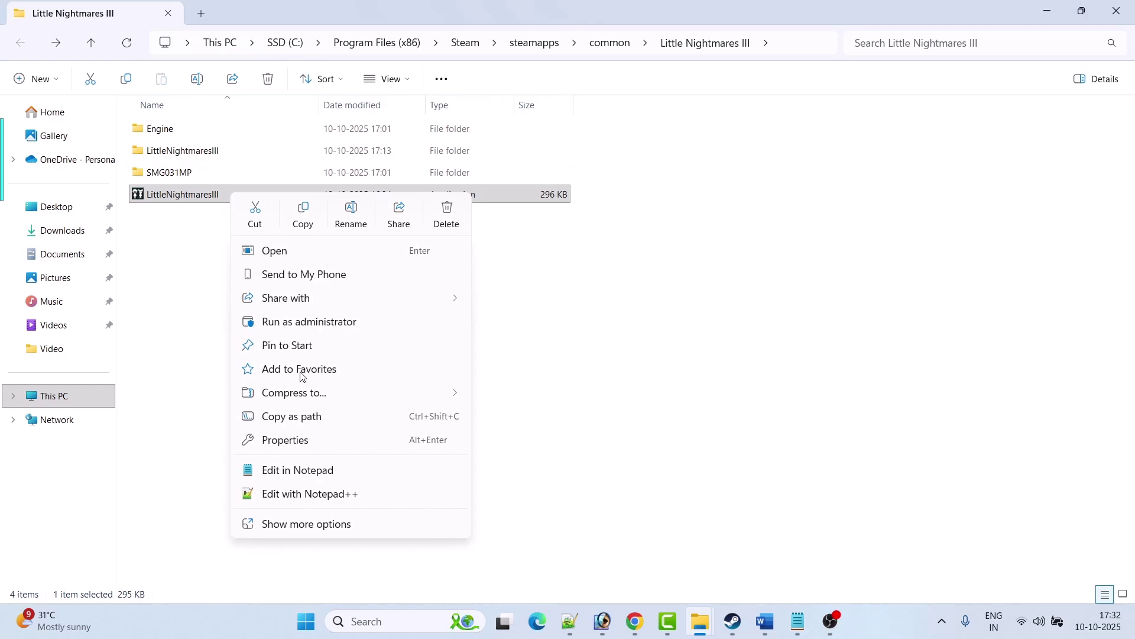
left_click(301, 438)
left_click(385, 237)
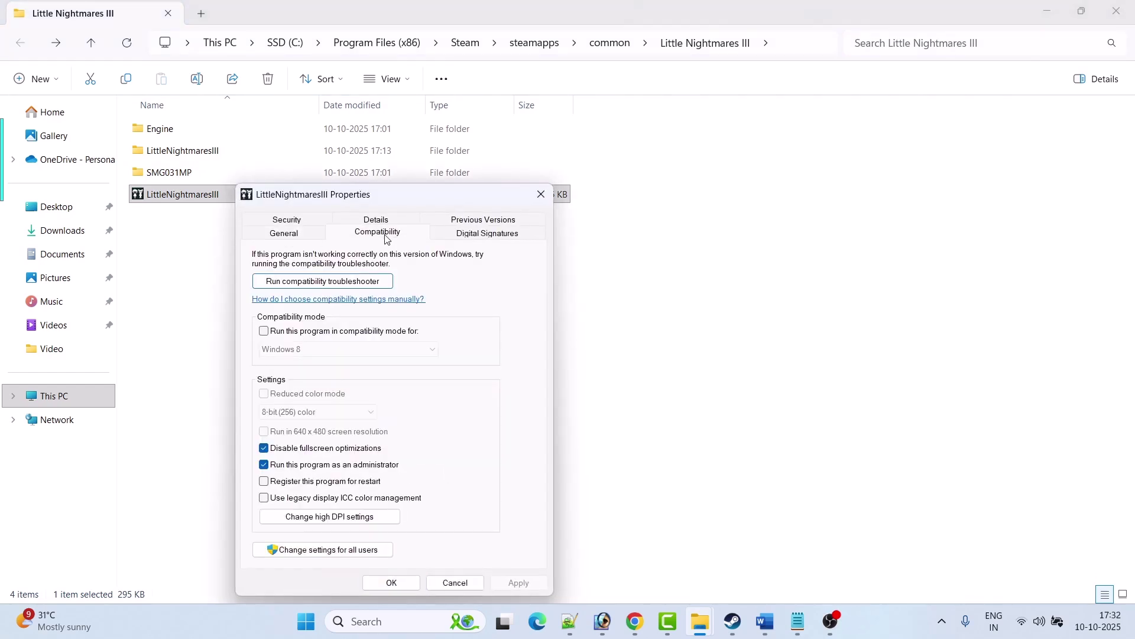
left_click(264, 448)
left_click(264, 465)
left_click(506, 584)
left_click(403, 582)
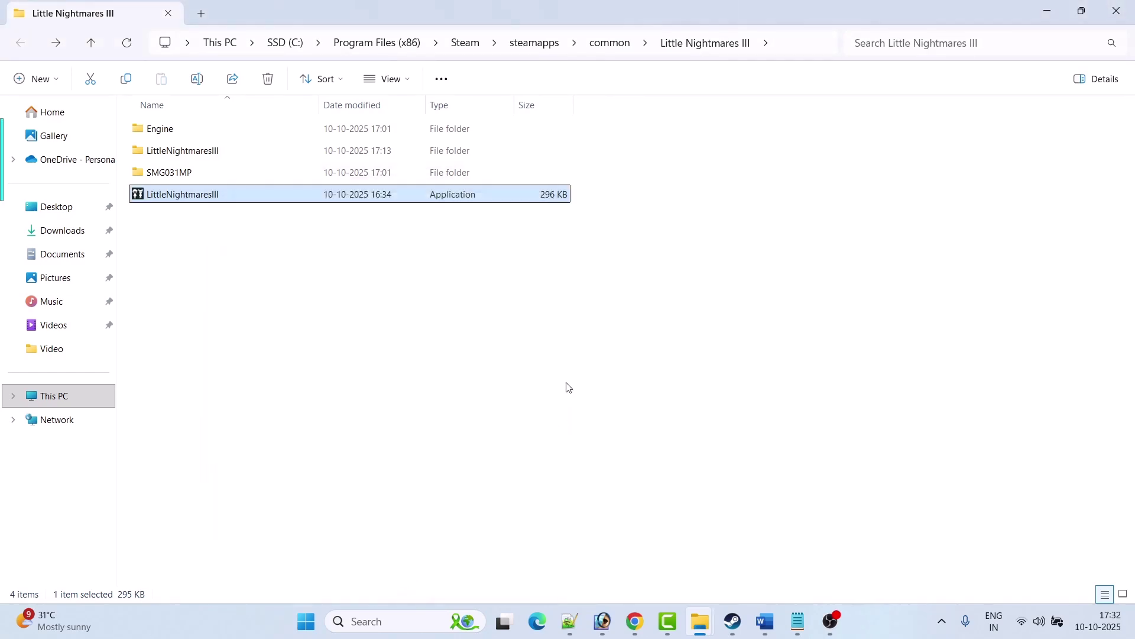
key("alt+Tab")
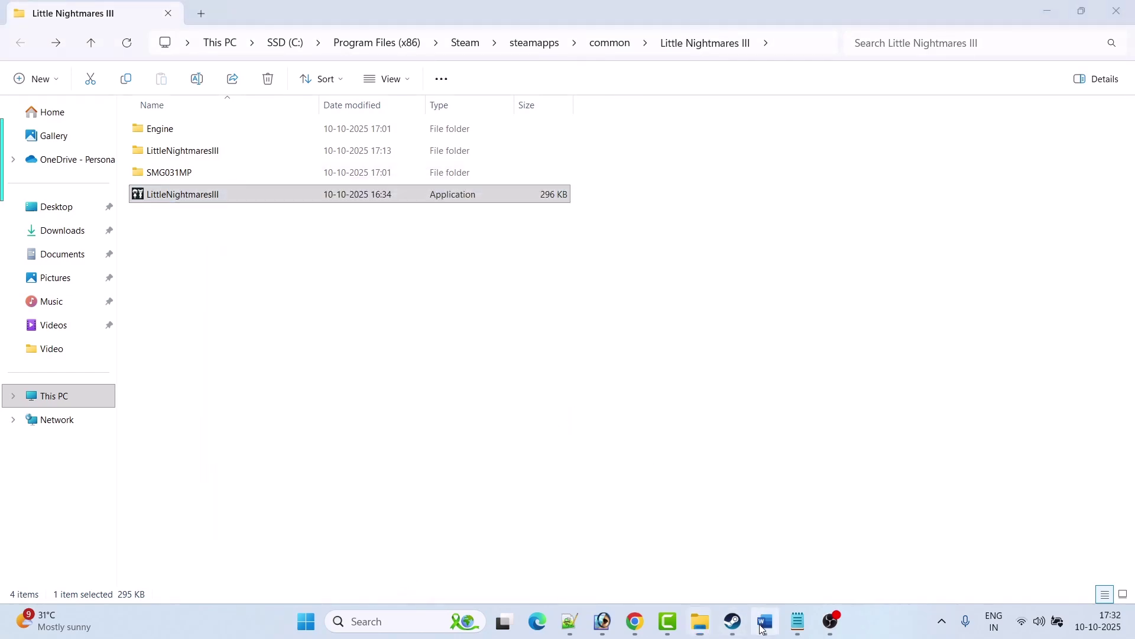
left_click_drag(545, 417, 246, 407)
Check Little Nightmares III's Installed Files properties page, then read Fix 4 on graphics drivers.
left_click(709, 491)
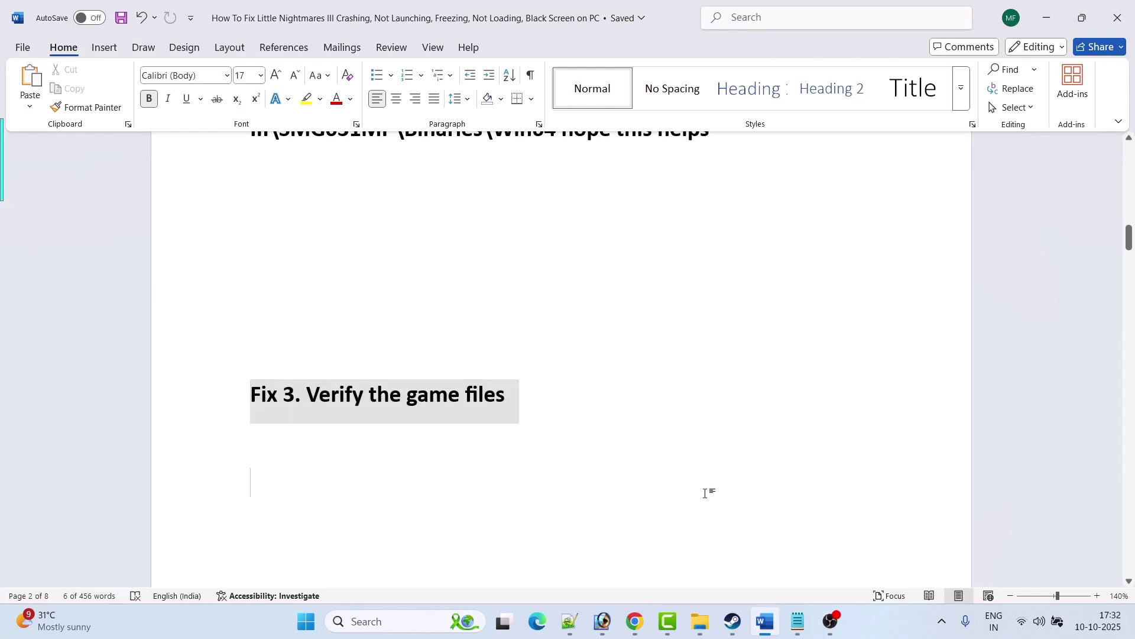
left_click(733, 621)
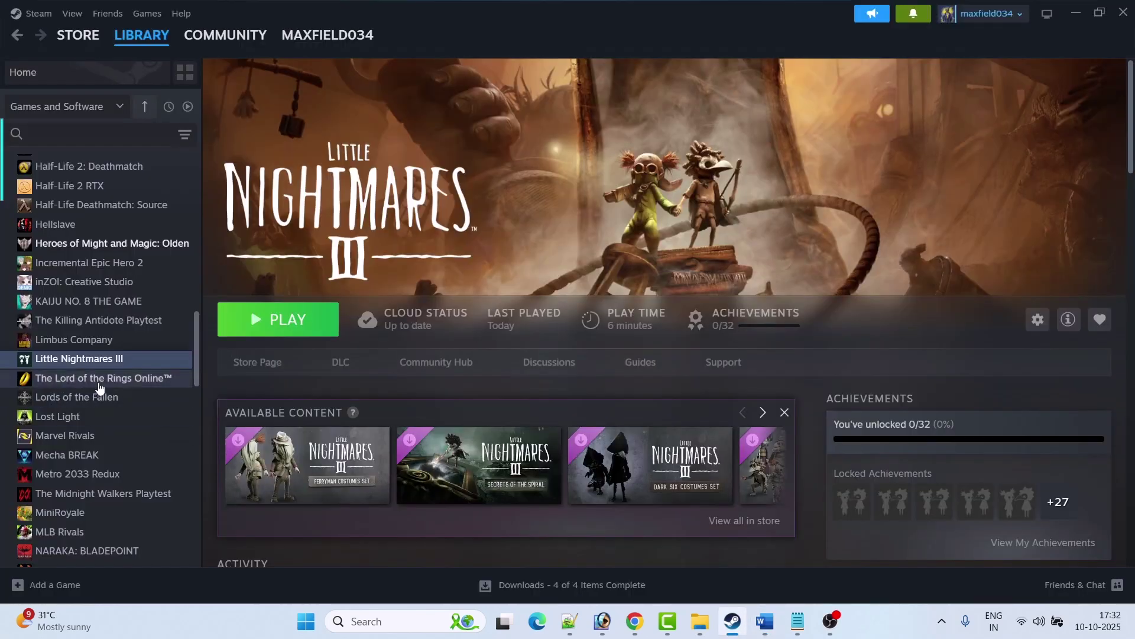
right_click(128, 360)
left_click(165, 475)
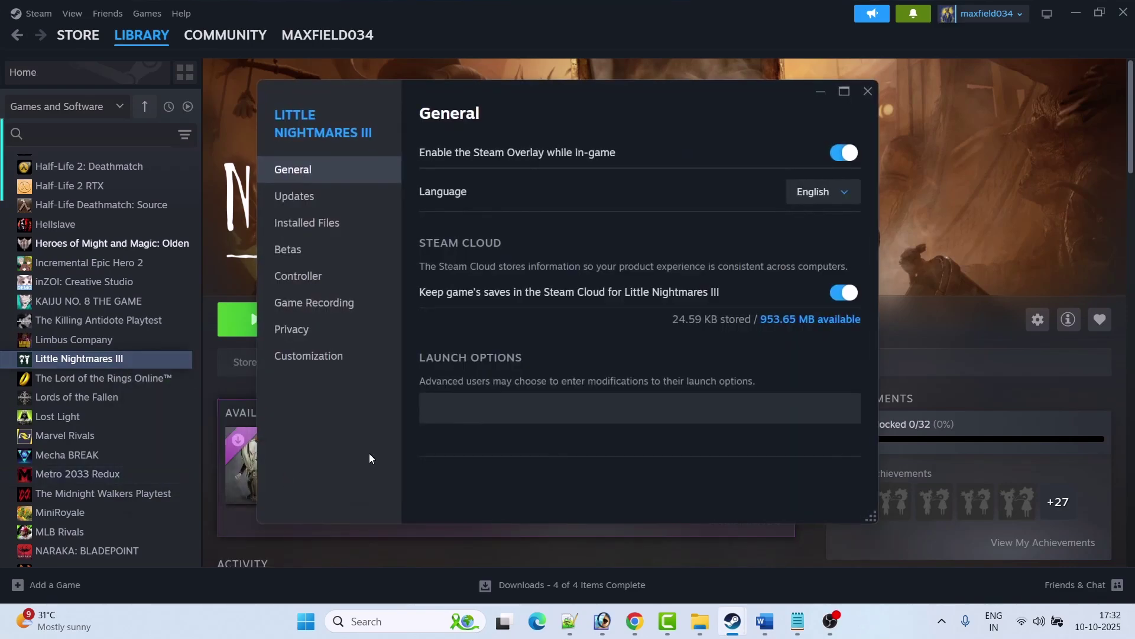
left_click(325, 232)
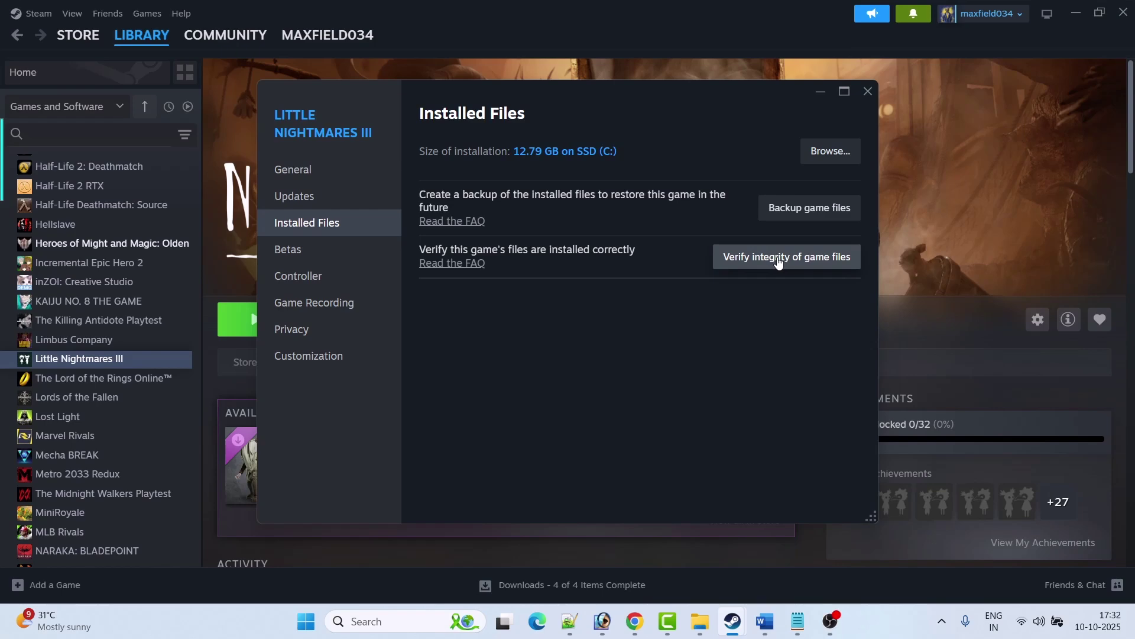
left_click(867, 91)
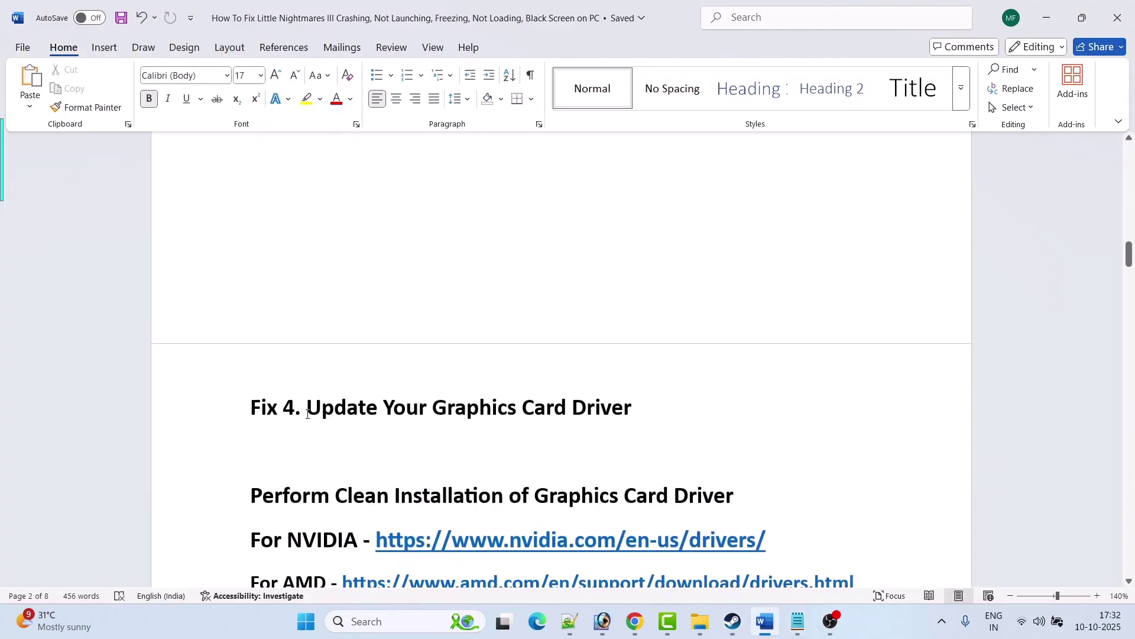
left_click_drag(307, 408, 646, 409)
left_click(554, 464)
Read the Fix 4 clean-install steps and open the NVIDIA driver page preset for GeForce RTX 3050.
scroll(559, 438, "down", 1)
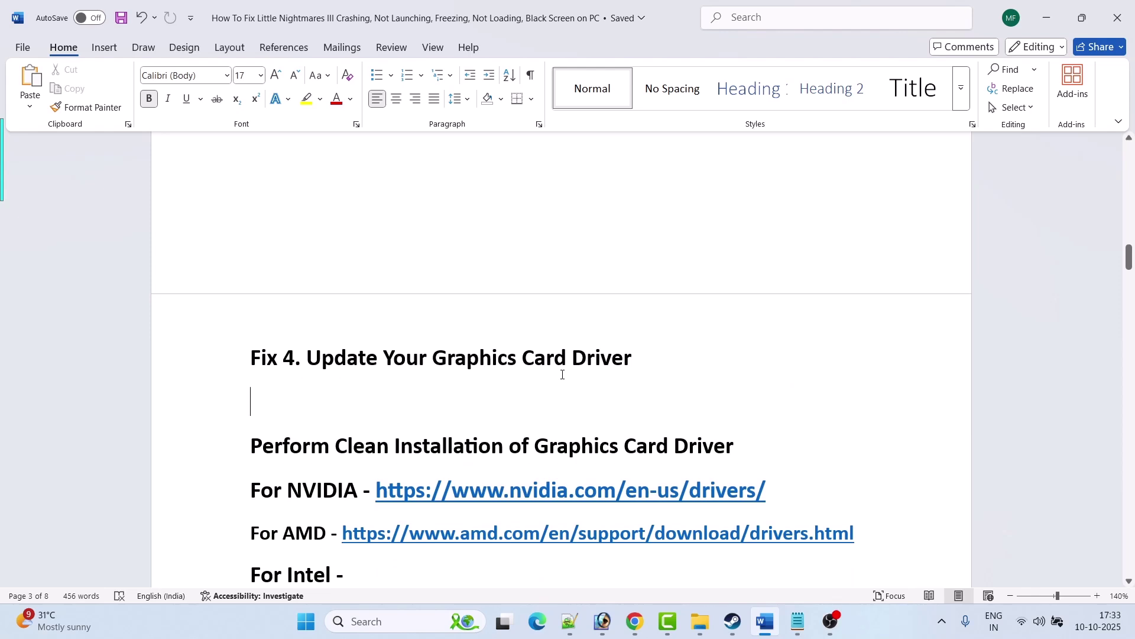
scroll(563, 375, "down", 2)
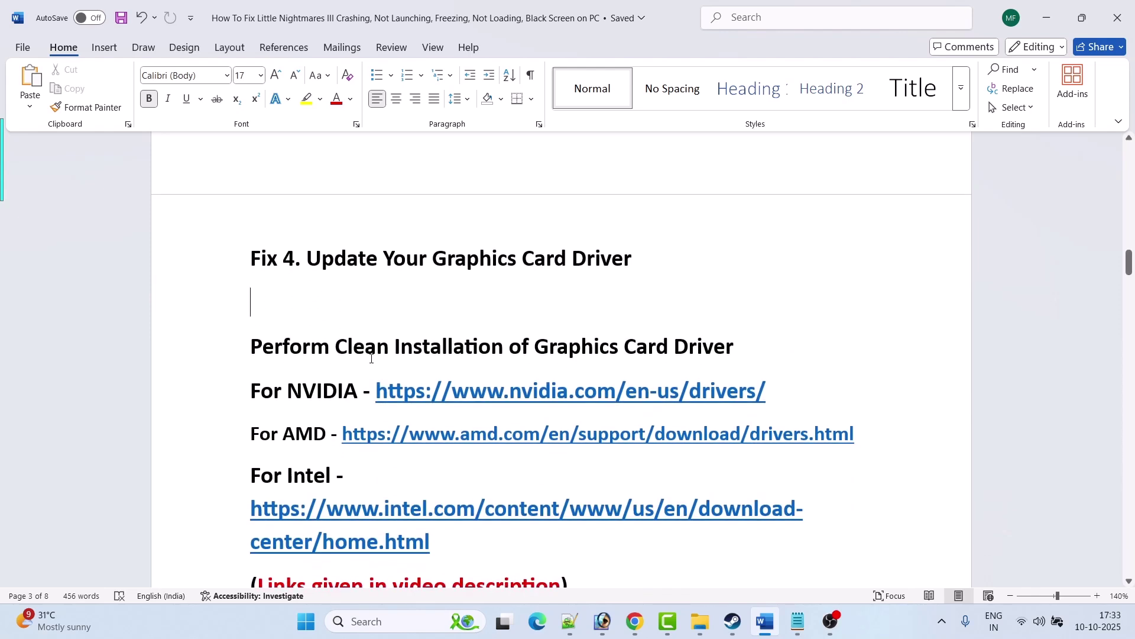
left_click_drag(254, 348, 851, 375)
left_click(852, 375)
scroll(852, 373, "down", 2)
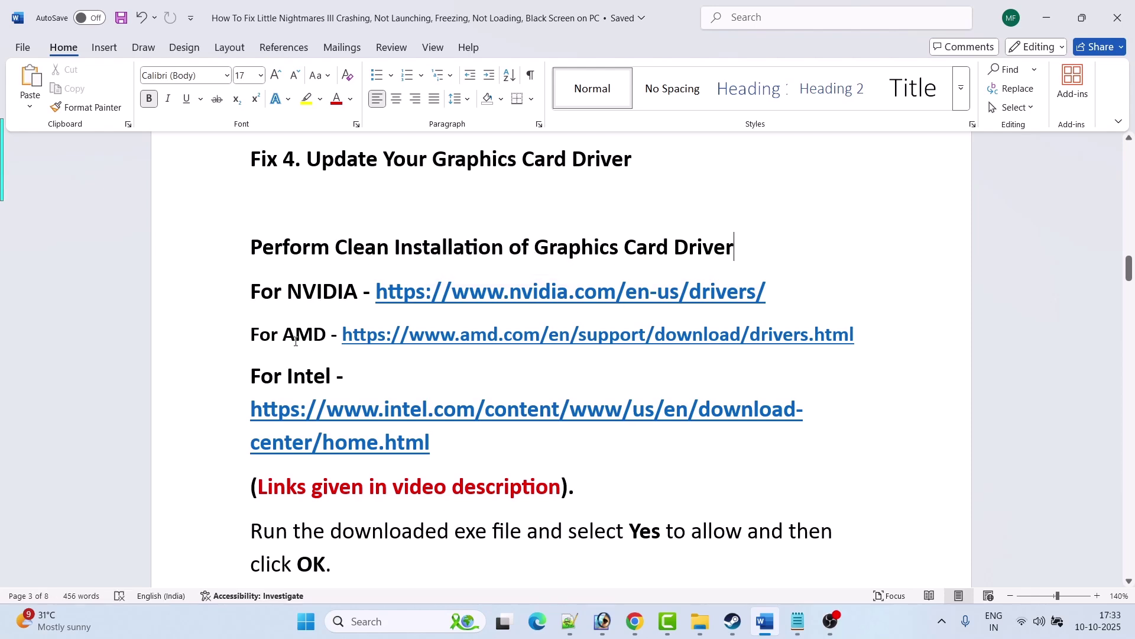
scroll(522, 352, "down", 1)
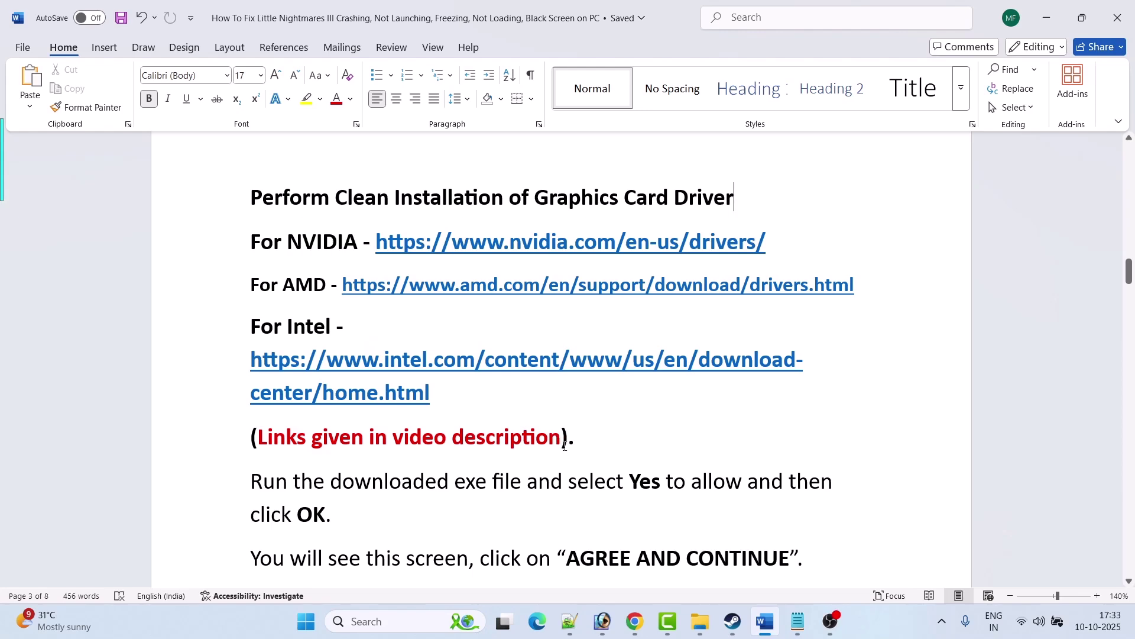
left_click_drag(776, 244, 374, 245)
left_click(634, 621)
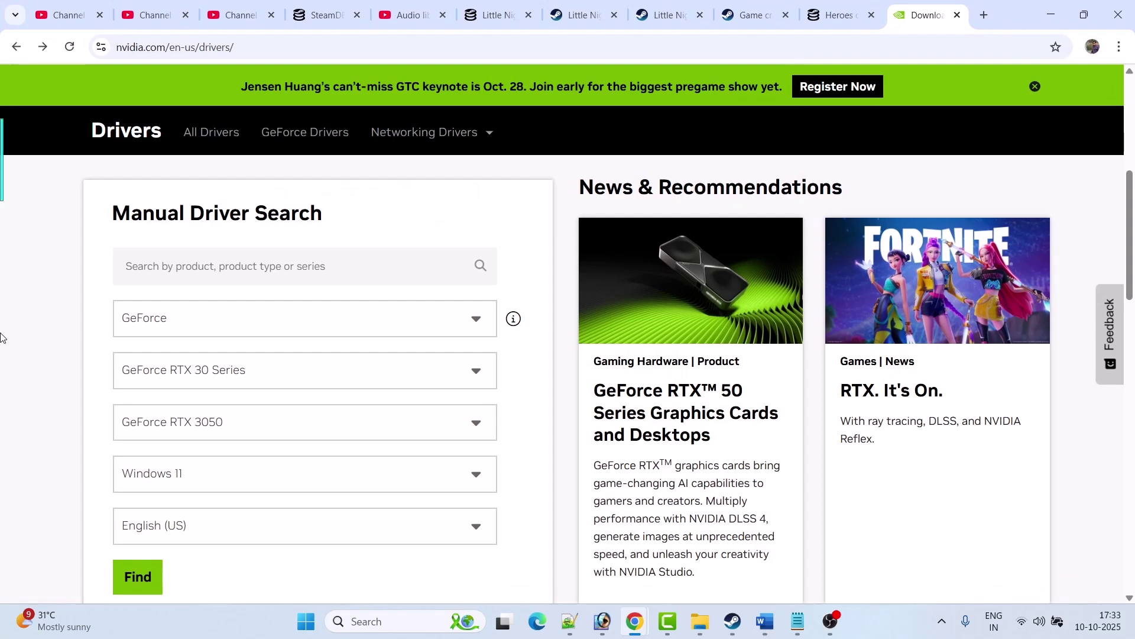
Find drivers for GeForce RTX 3050 on Windows 11 and download Game Ready Driver 581.42.
scroll(6, 338, "down", 1)
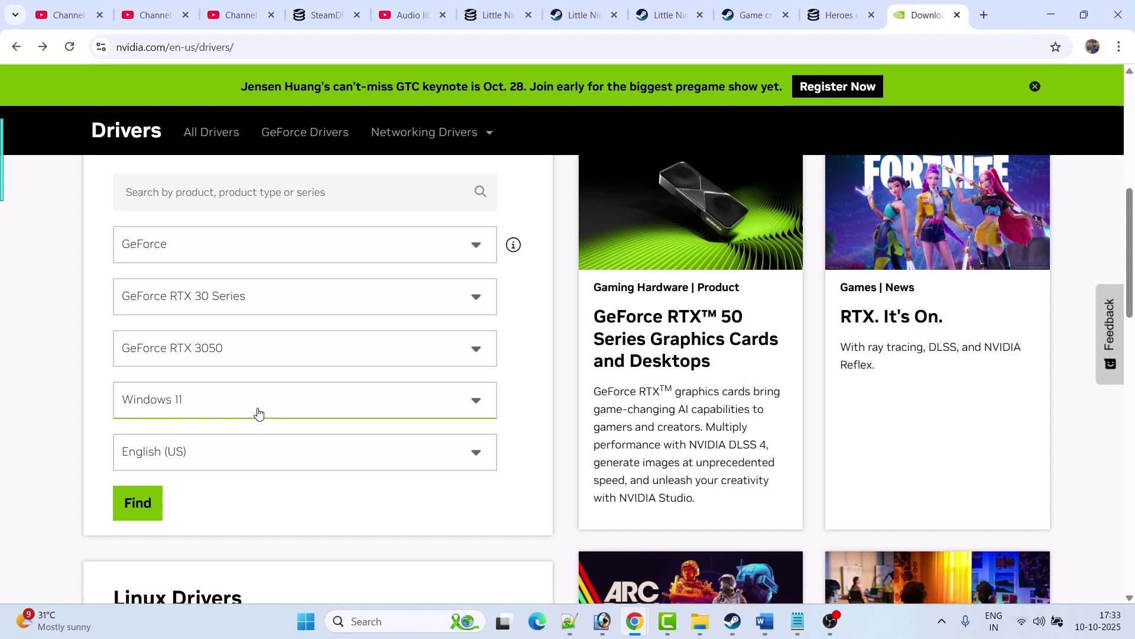
left_click(125, 514)
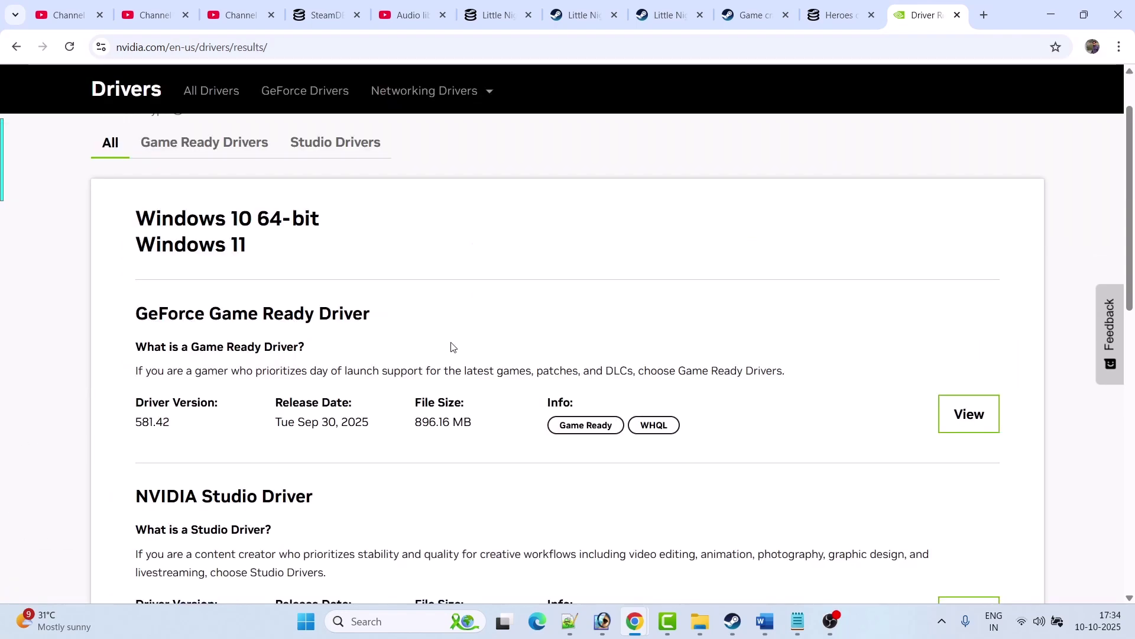
left_click_drag(136, 316, 371, 312)
left_click(423, 341)
left_click_drag(203, 426, 135, 424)
left_click(207, 435)
left_click(965, 416)
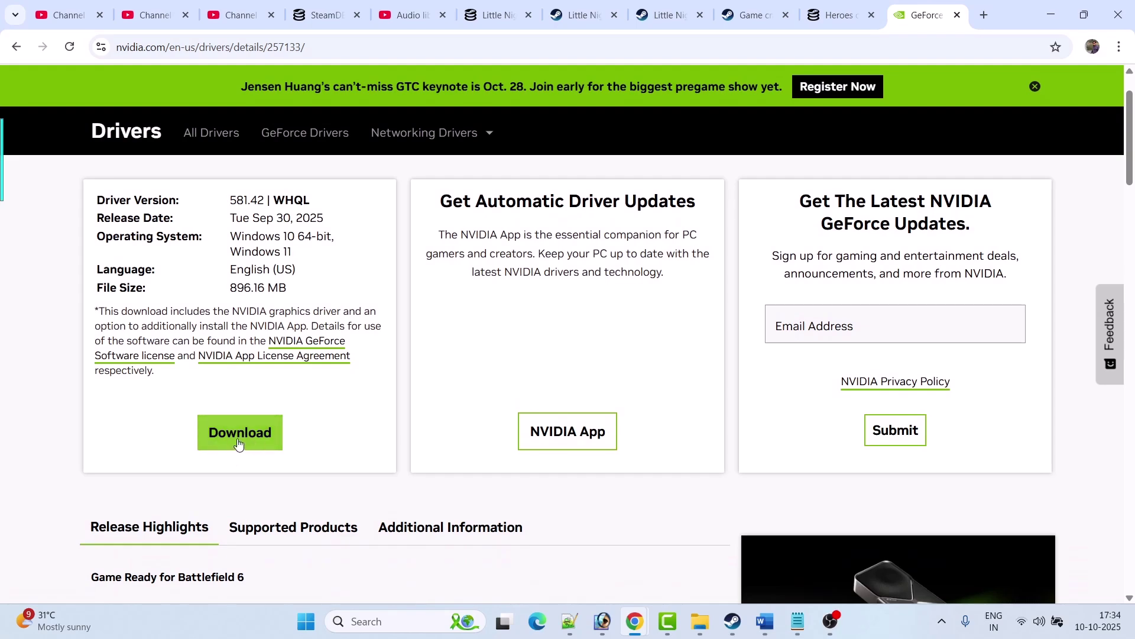
left_click(242, 443)
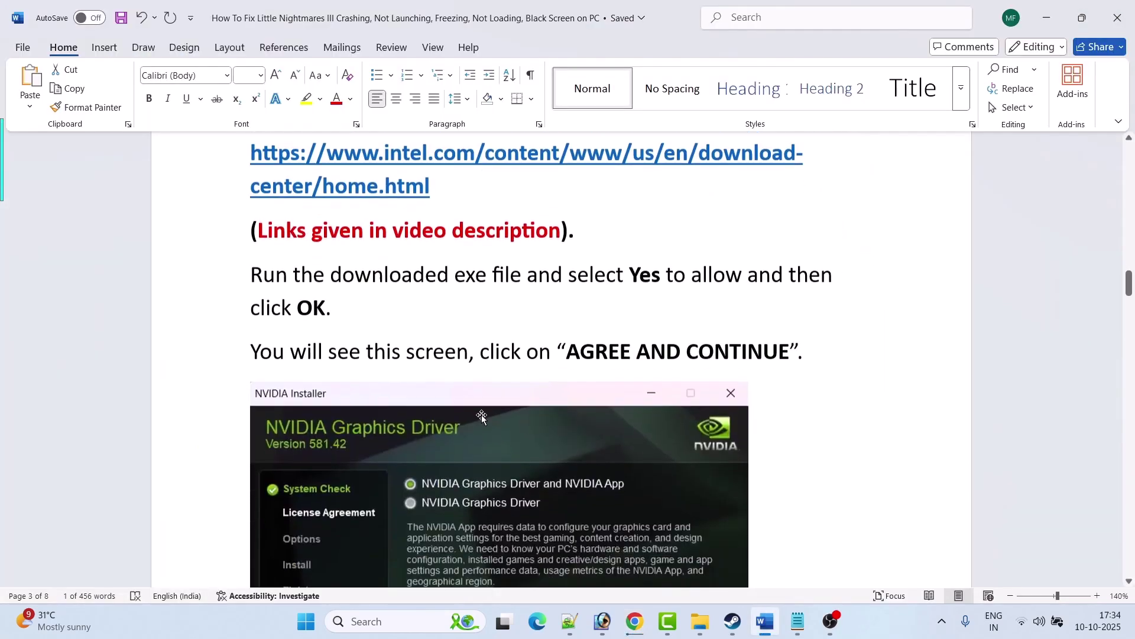
Back in the Word guide, scroll past the NVIDIA installer screenshots to the Fix 5 paragraph.
key("alt+Tab")
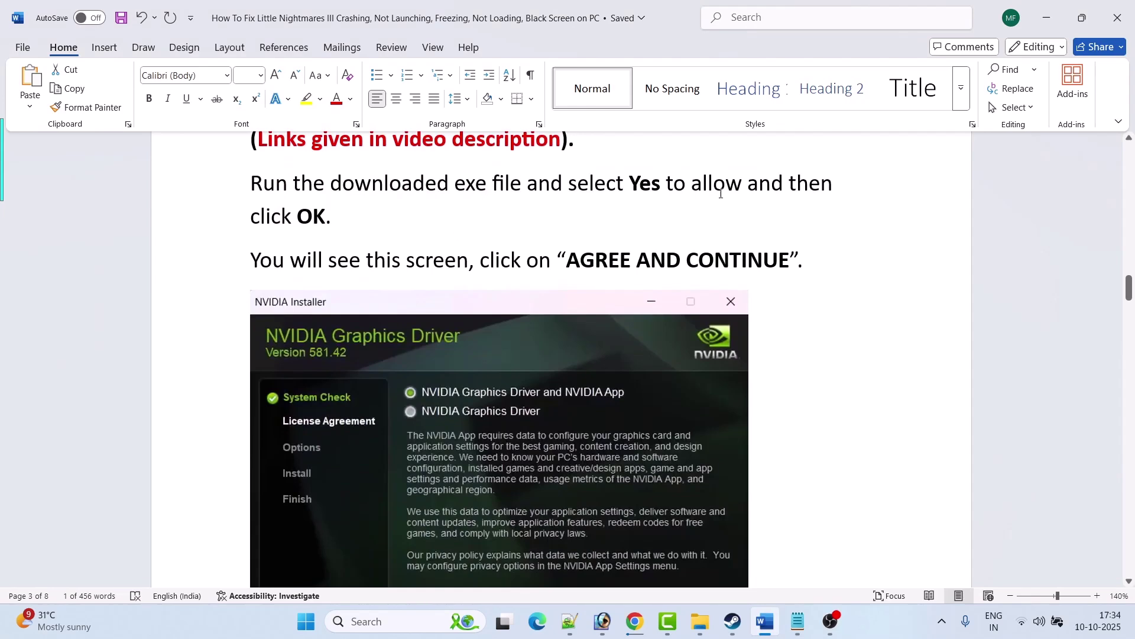
scroll(355, 231, "down", 3)
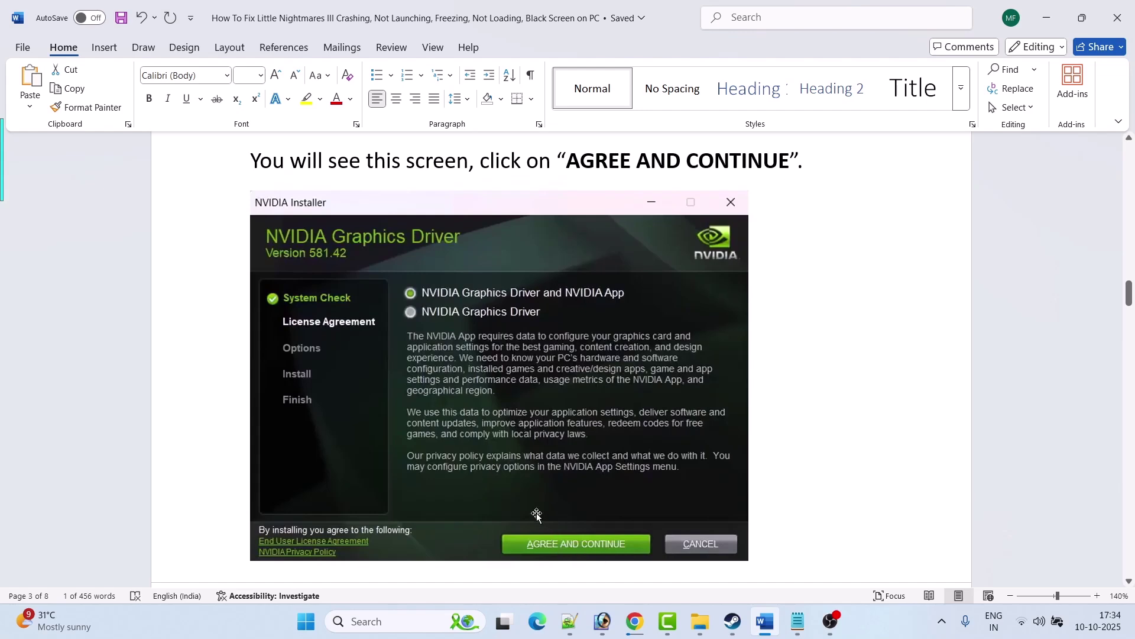
scroll(533, 520, "down", 5)
scroll(502, 490, "down", 3)
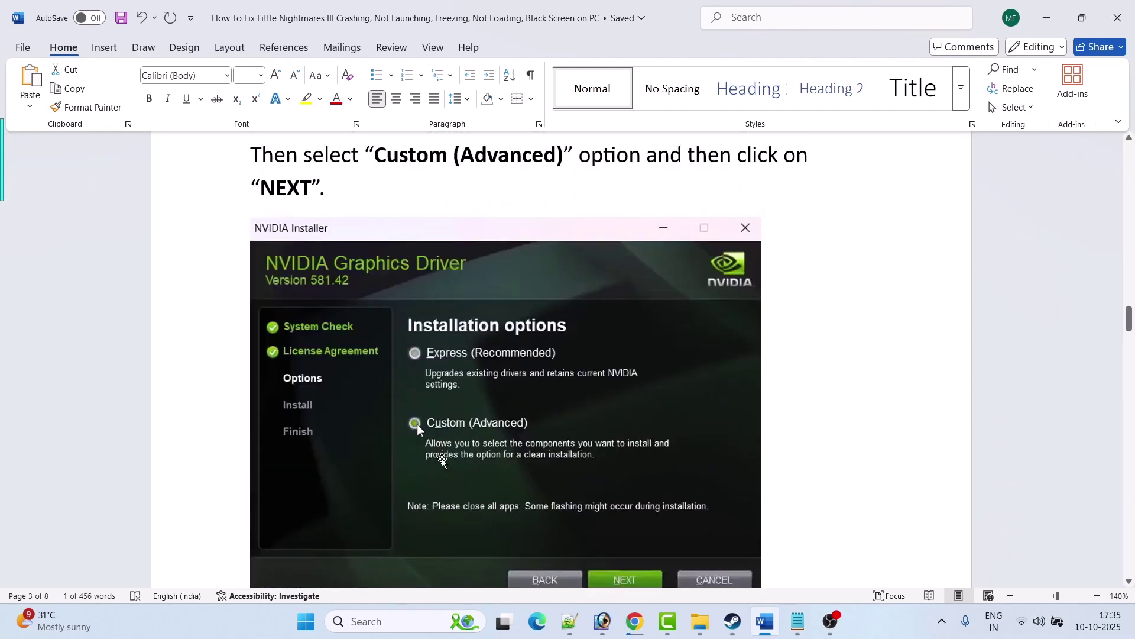
scroll(520, 432, "down", 1)
scroll(520, 431, "down", 7)
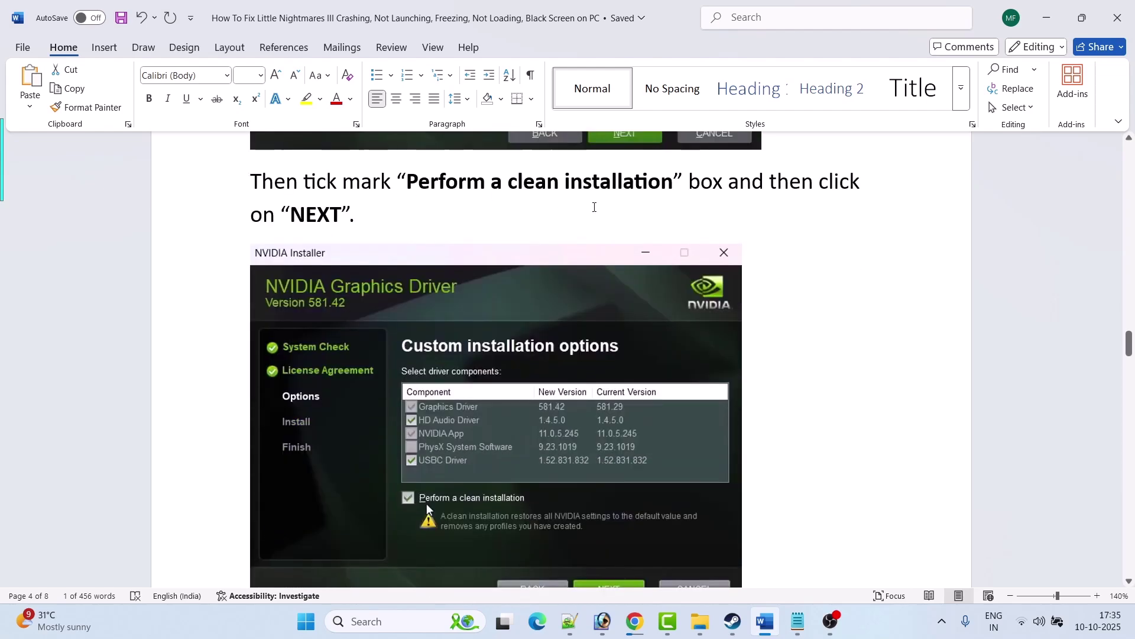
scroll(597, 518, "down", 1)
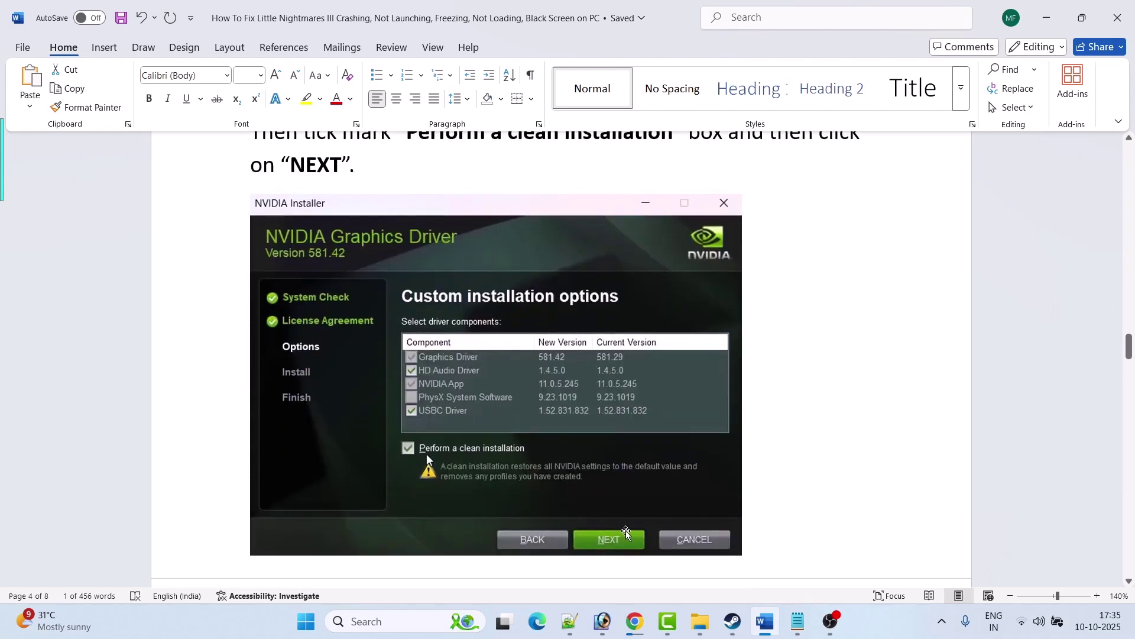
scroll(613, 539, "down", 5)
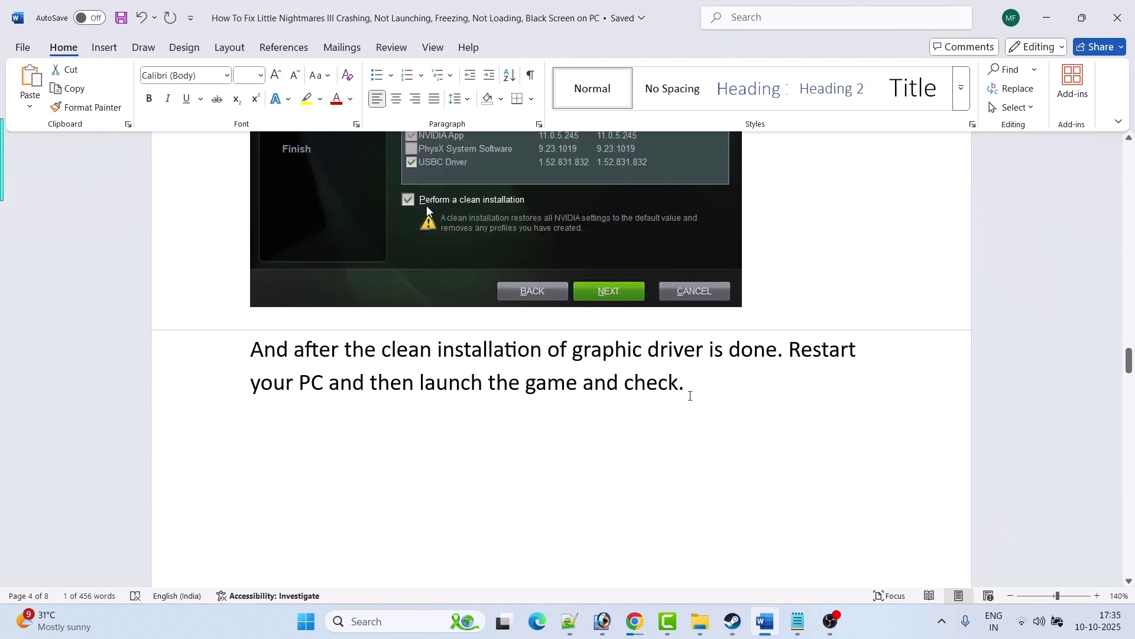
scroll(711, 407, "down", 5)
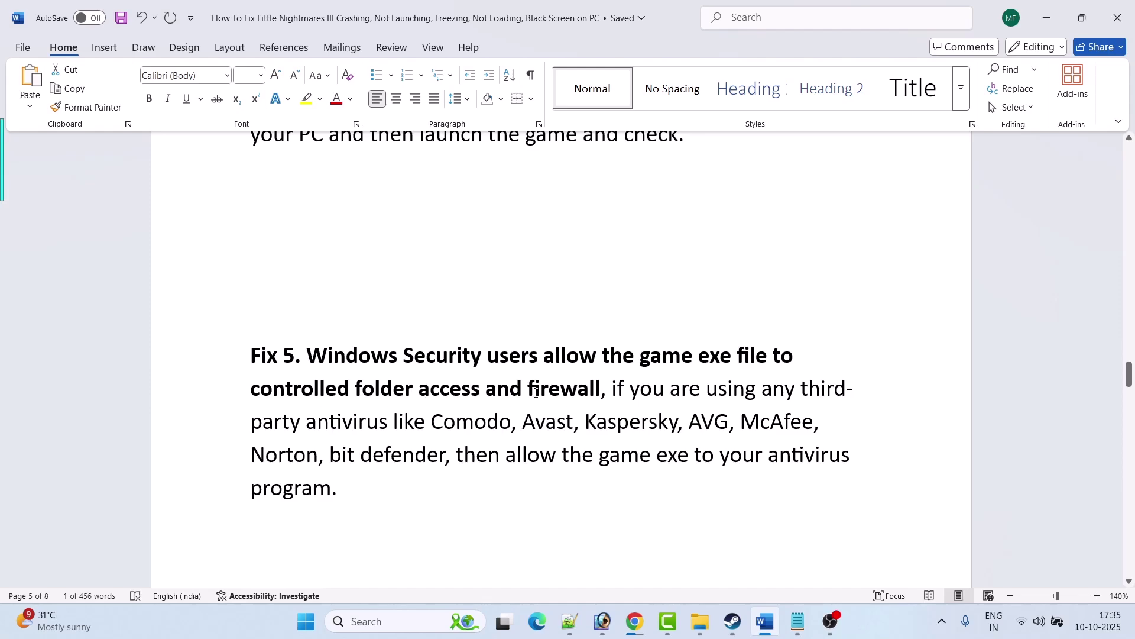
Open the Controlled folder access allowed-apps list in Windows Security's ransomware protection.
left_click(393, 620)
type("windows")
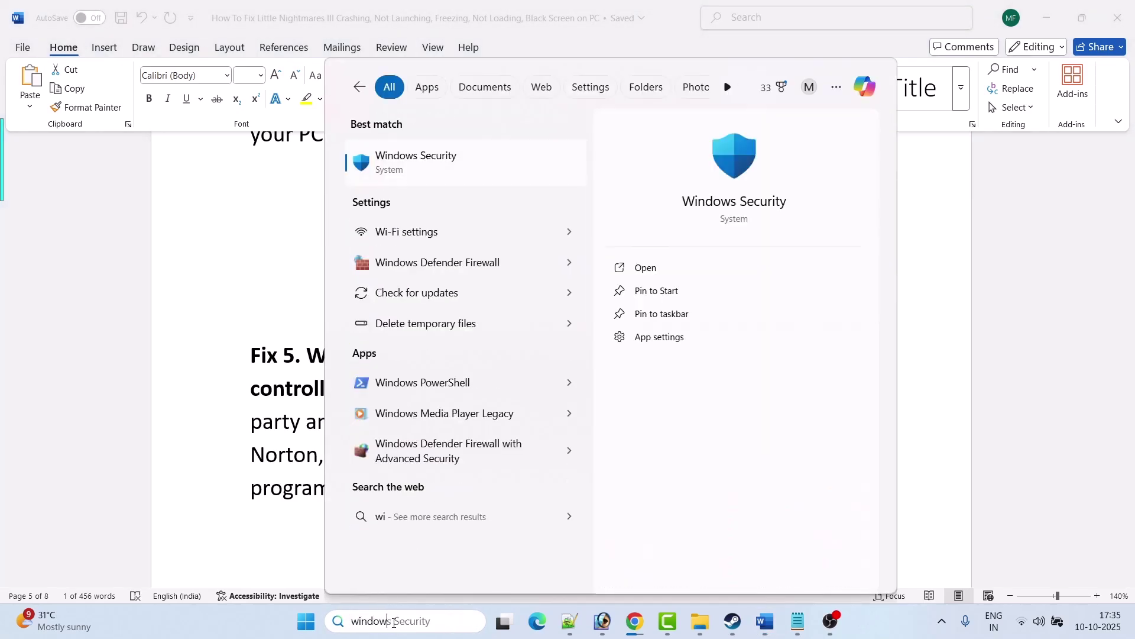
left_click(680, 273)
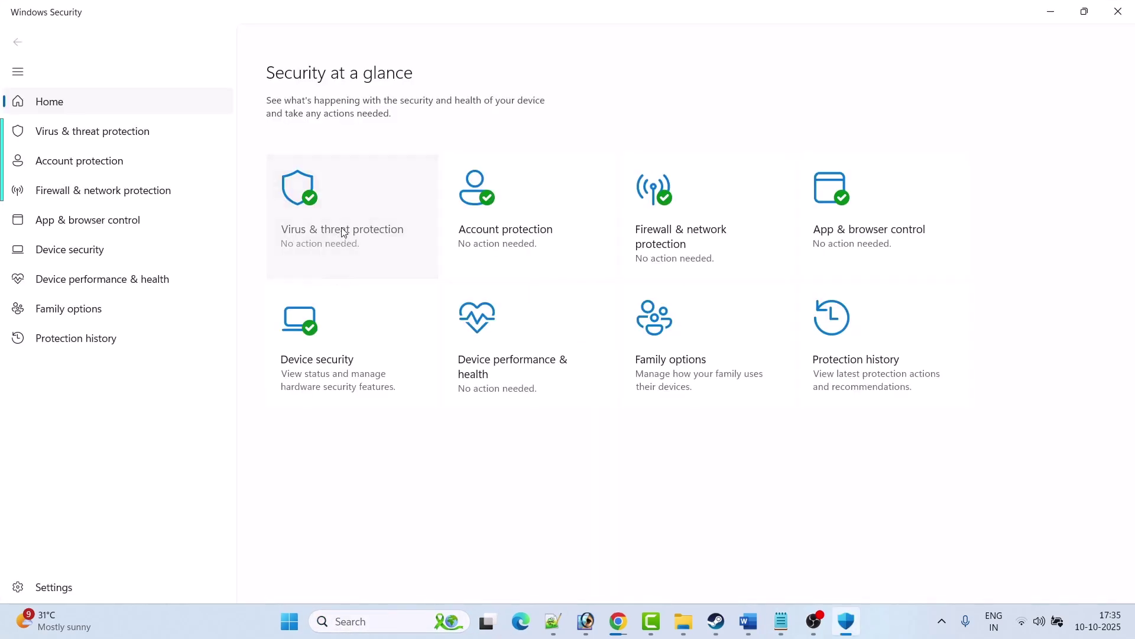
left_click(344, 232)
scroll(500, 353, "down", 3)
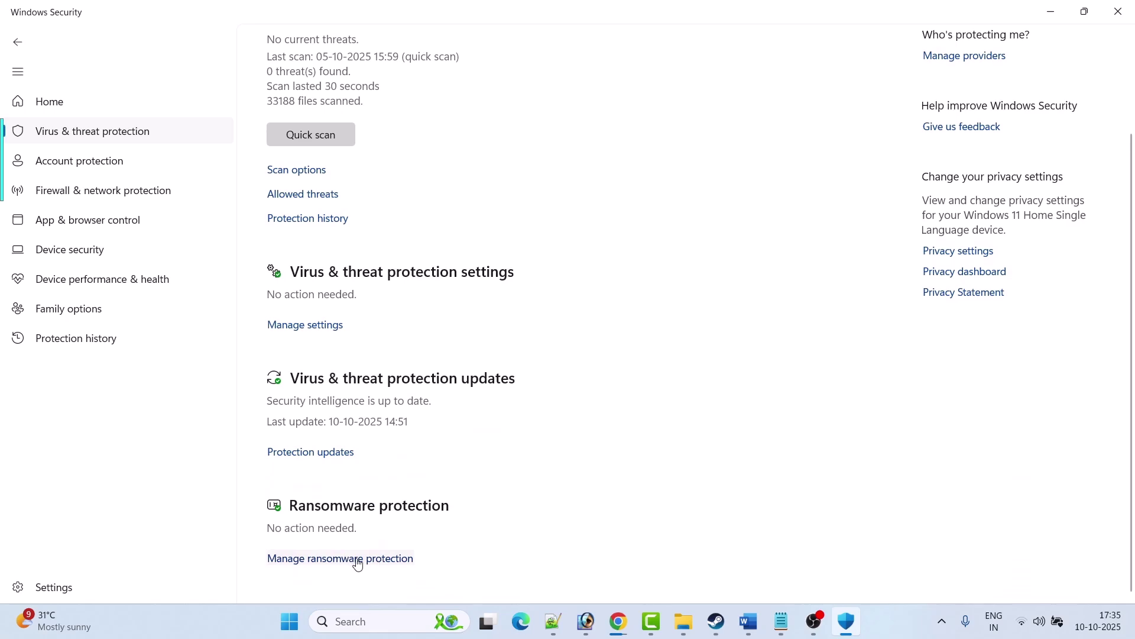
left_click(358, 559)
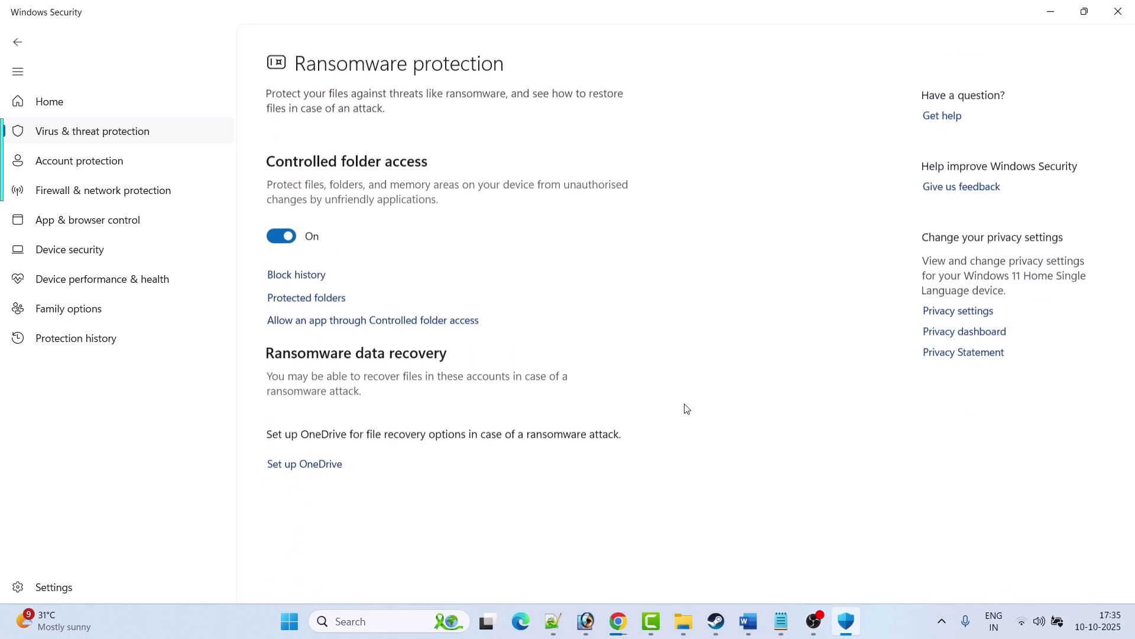
left_click(402, 313)
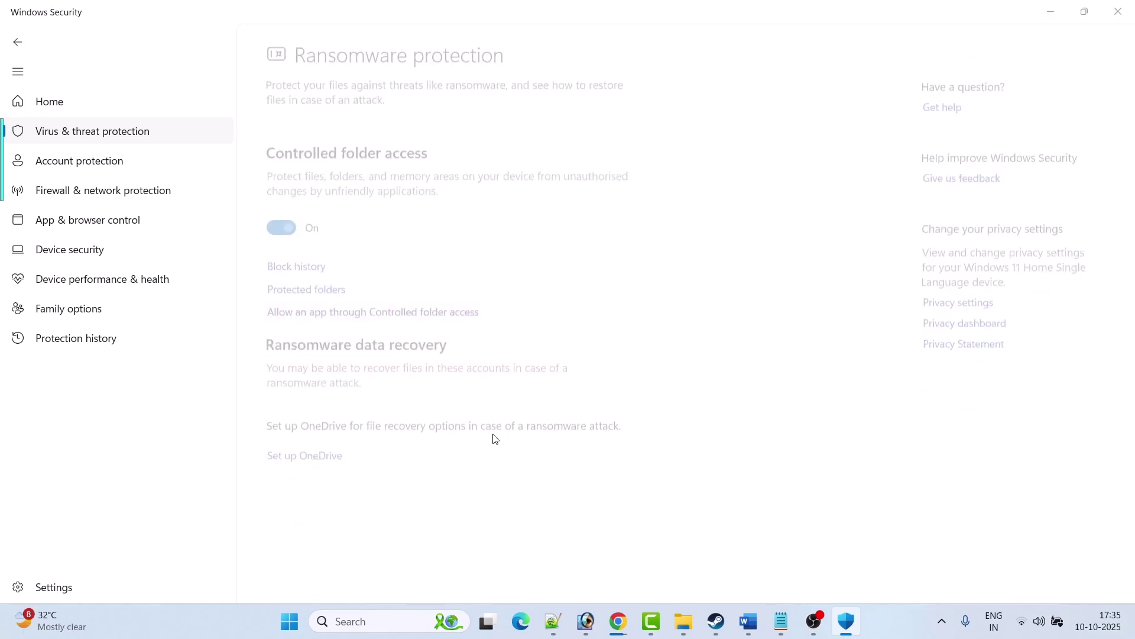
scroll(513, 437, "down", 1)
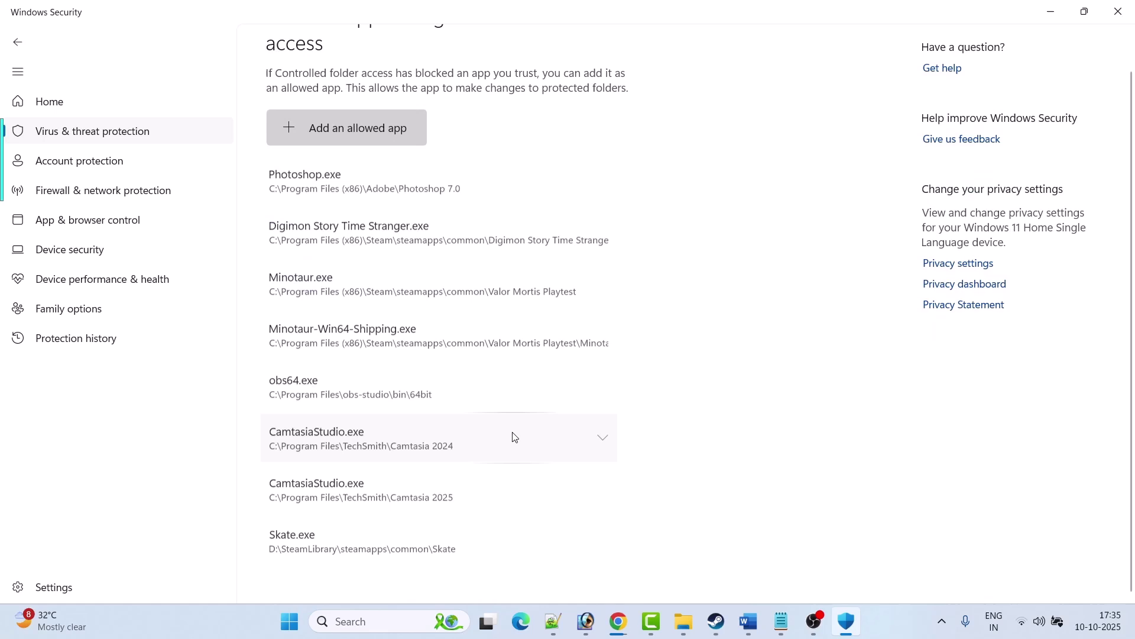
Allow the main LittleNightmaresIII.exe from the steamapps common game folder.
left_click(344, 138)
left_click(332, 186)
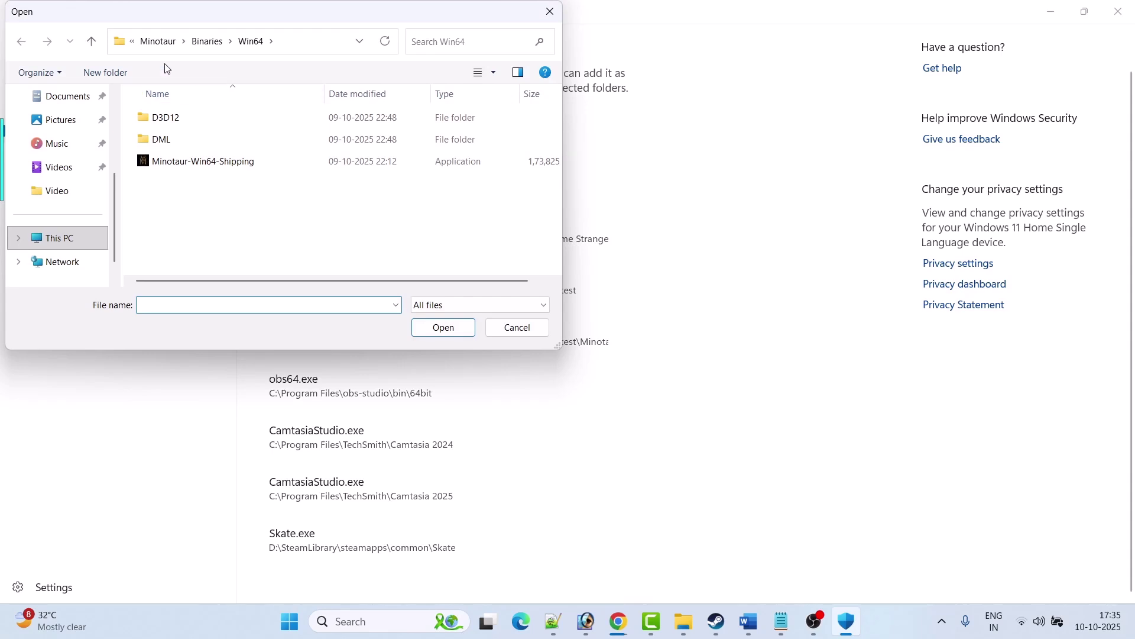
left_click(158, 41)
left_click(178, 41)
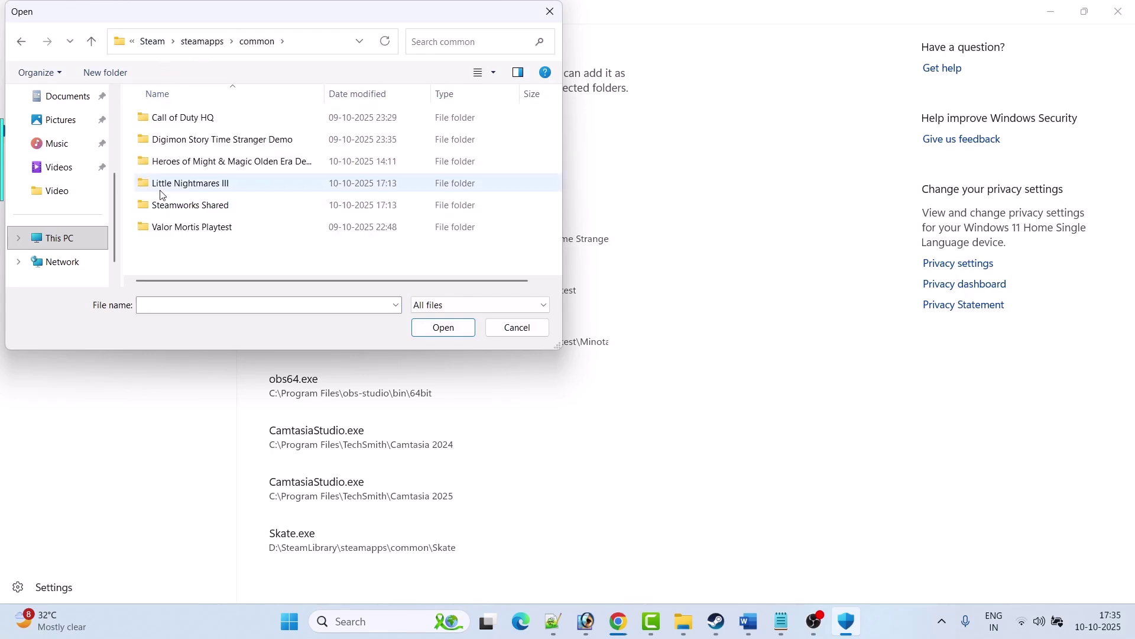
double_click(207, 188)
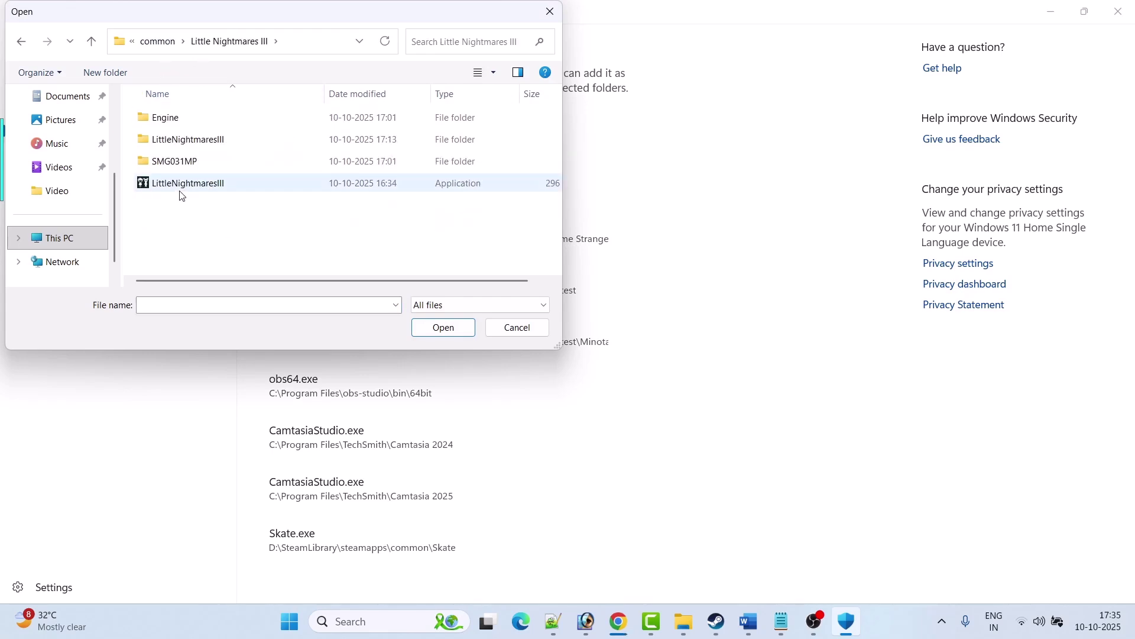
left_click(198, 188)
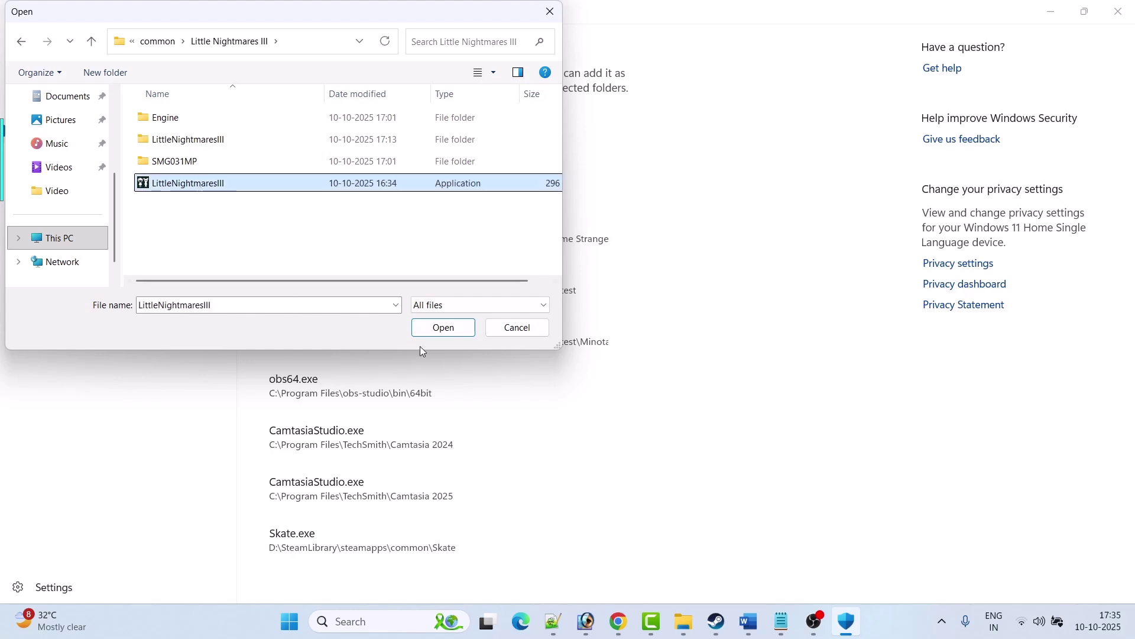
left_click(438, 326)
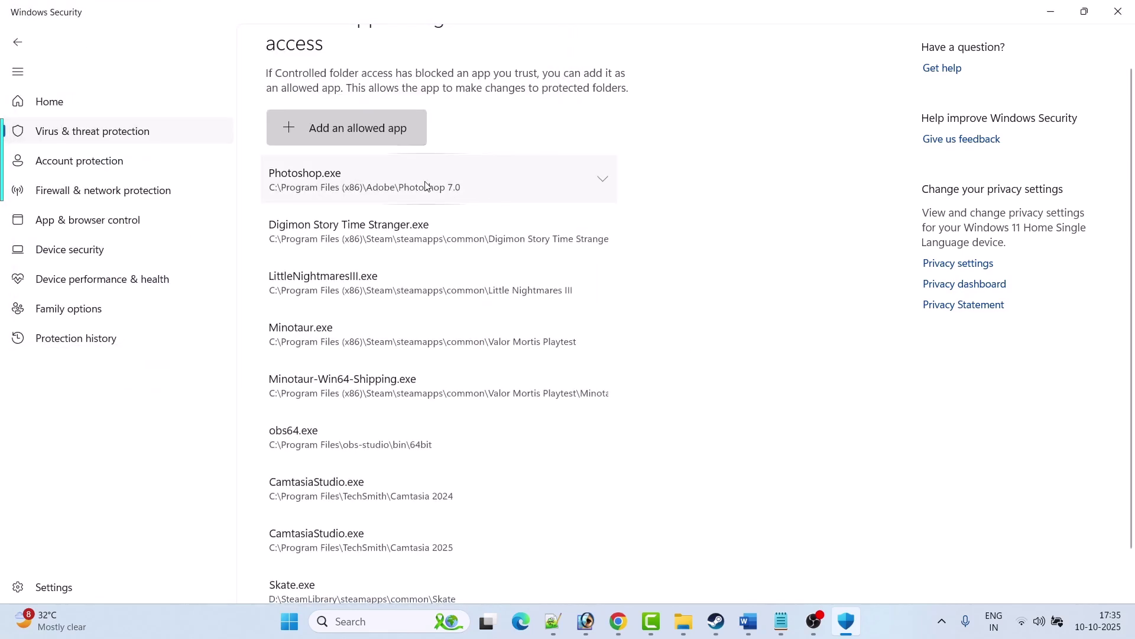
Allow the second LittleNightmaresIII.exe from SMG031MP\Binaries\Win64.
left_click(297, 129)
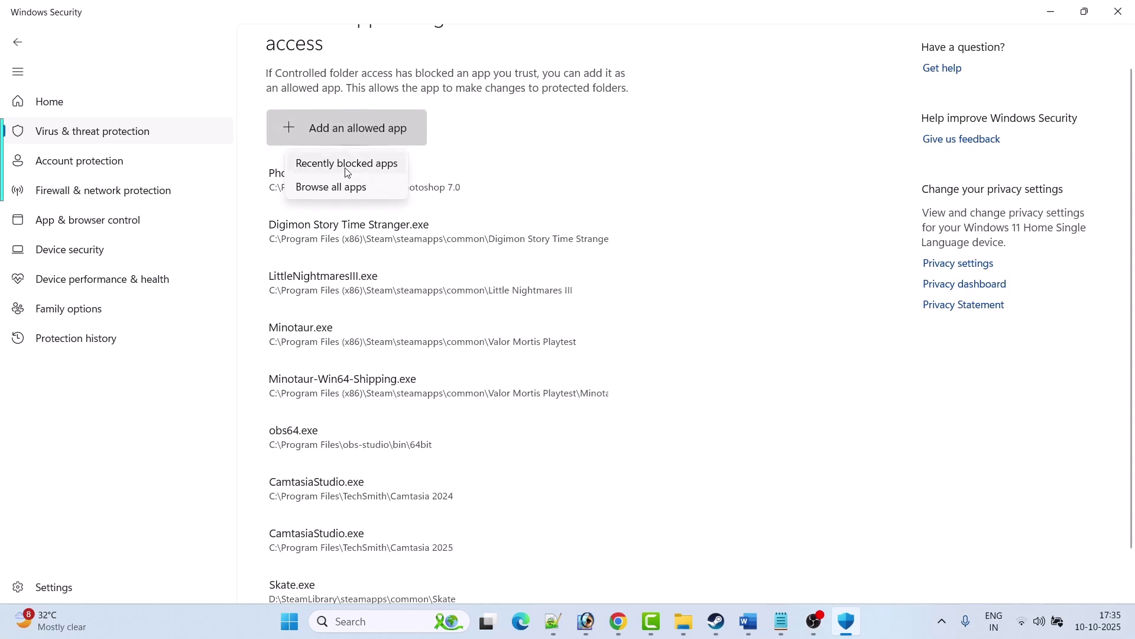
left_click(320, 187)
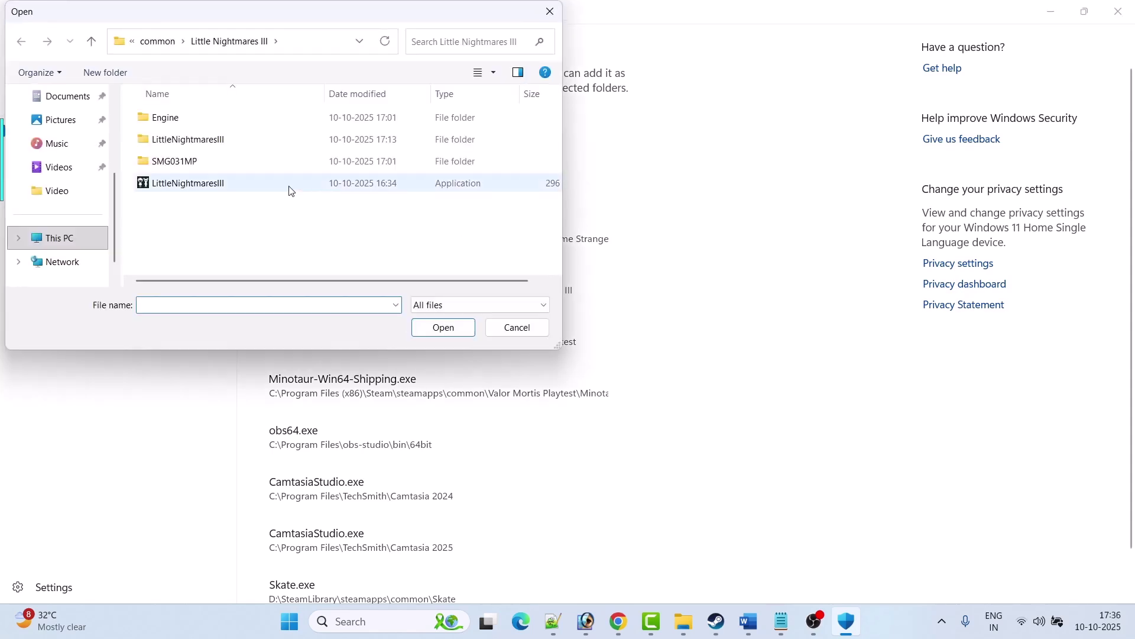
double_click(197, 168)
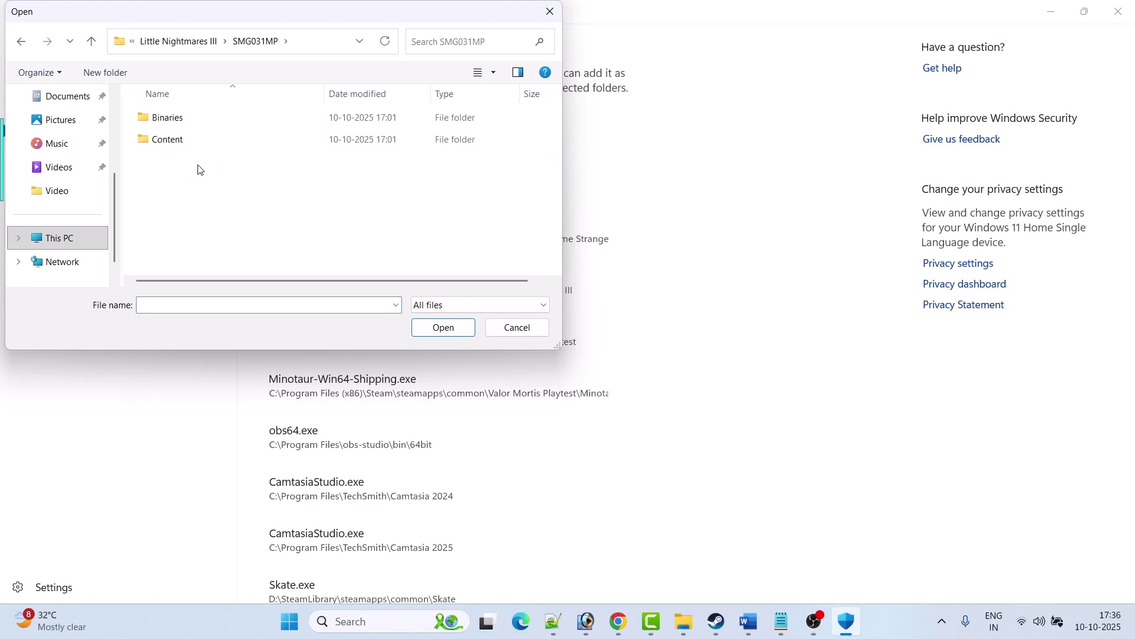
double_click(180, 118)
left_click(180, 120)
double_click(180, 118)
left_click(195, 121)
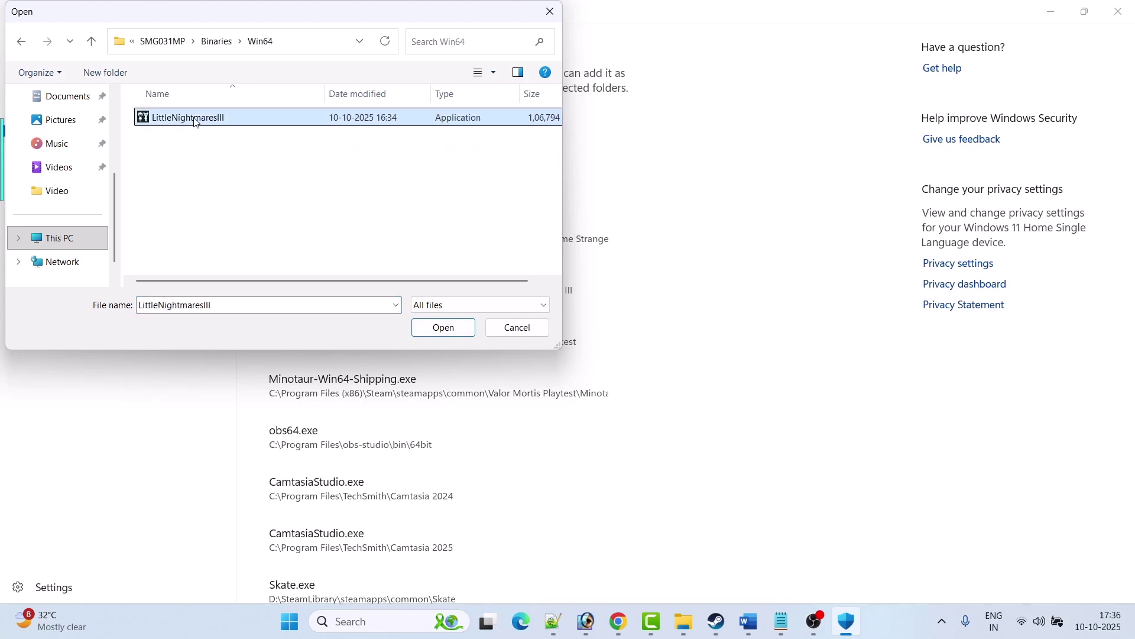
left_click(455, 335)
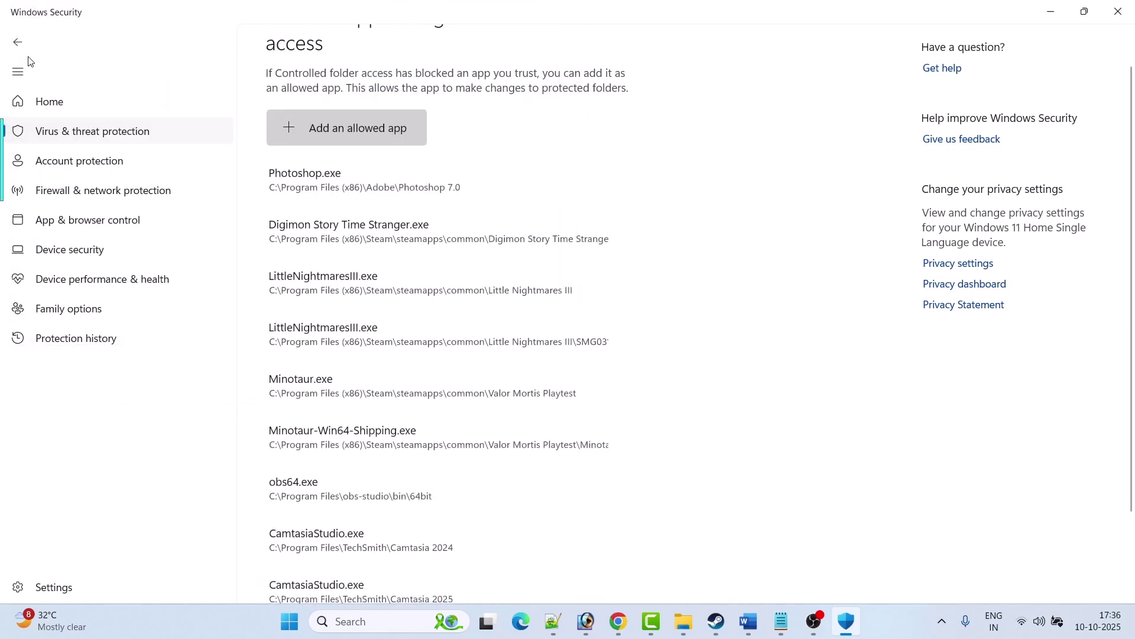
left_click(18, 42)
Open the list of apps allowed through Windows Defender Firewall.
left_click(18, 43)
left_click(18, 42)
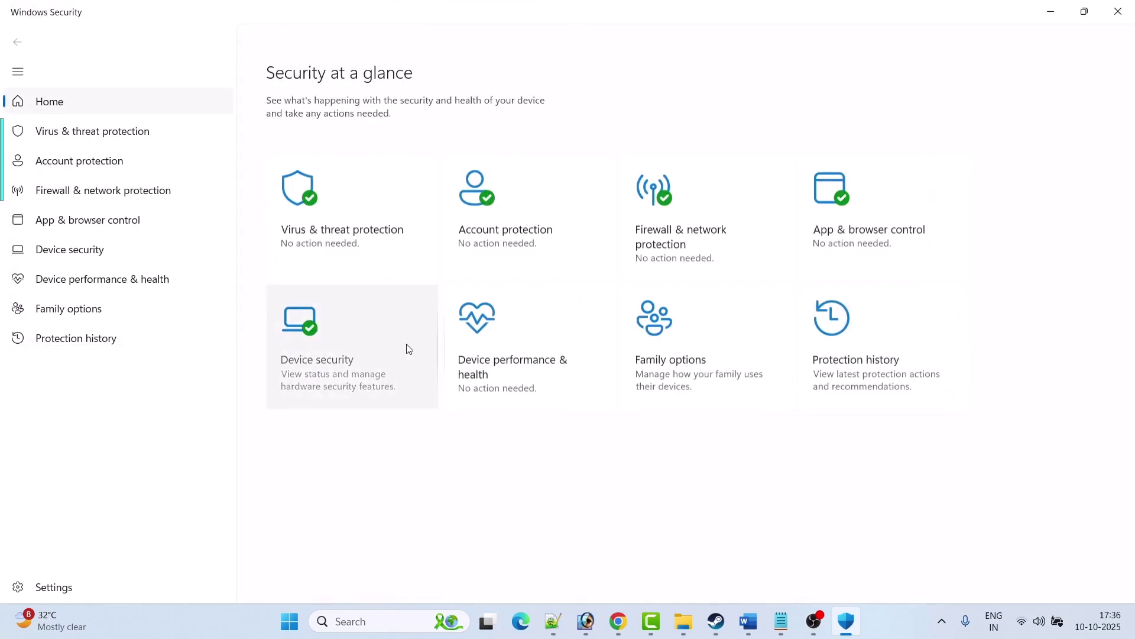
left_click(712, 246)
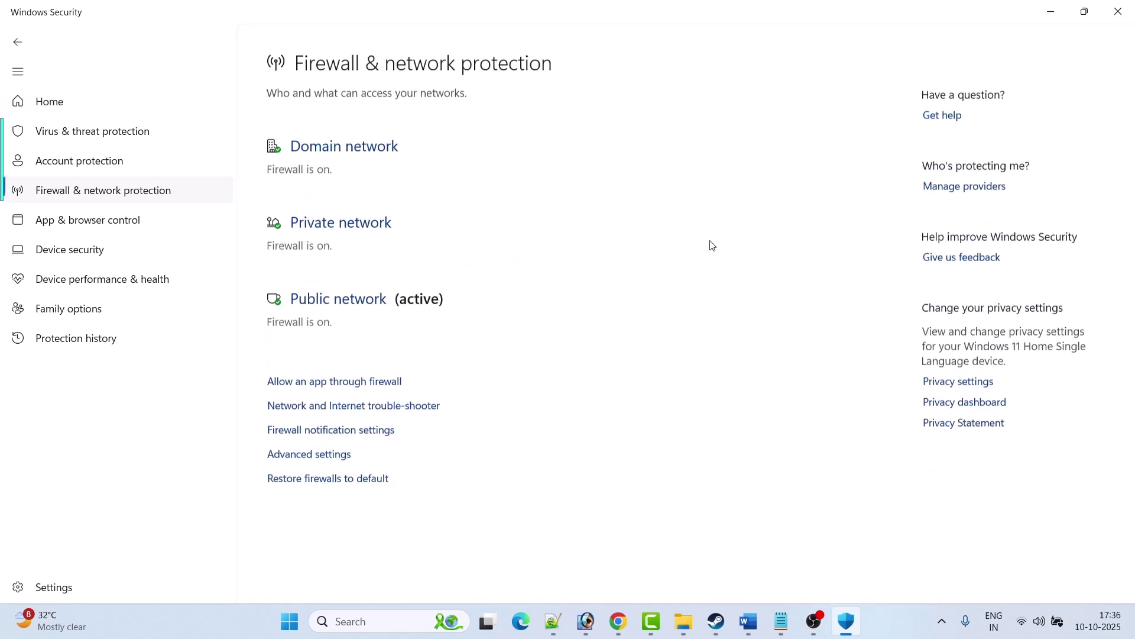
left_click(354, 377)
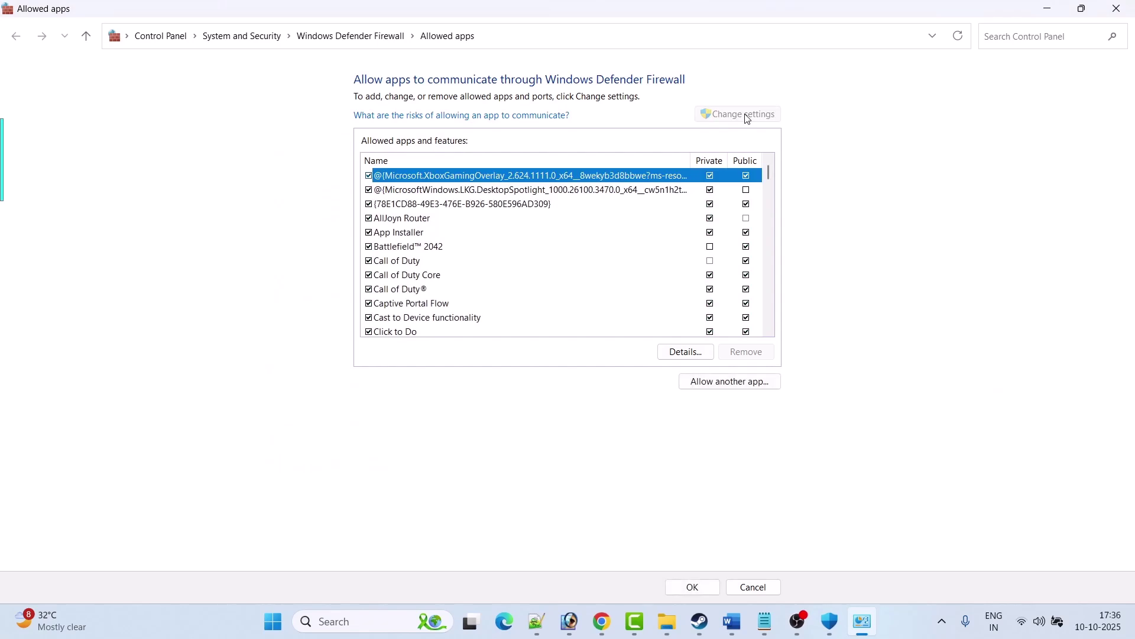
Try adding the main LittleNightmaresIII.exe, which the firewall reports as already listed.
left_click(737, 388)
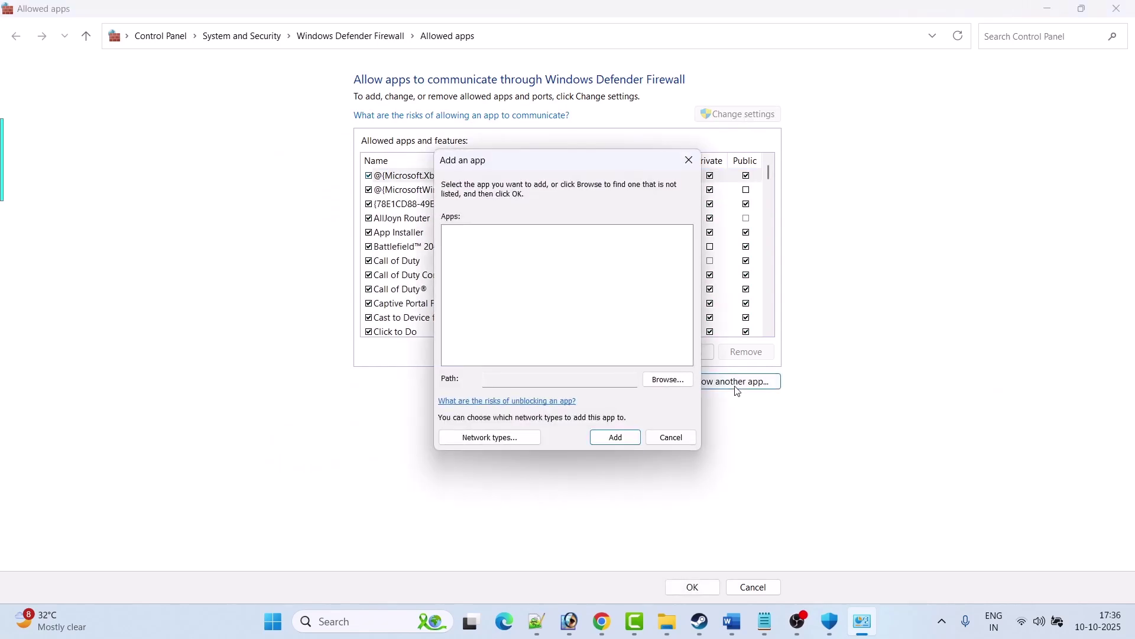
left_click(666, 380)
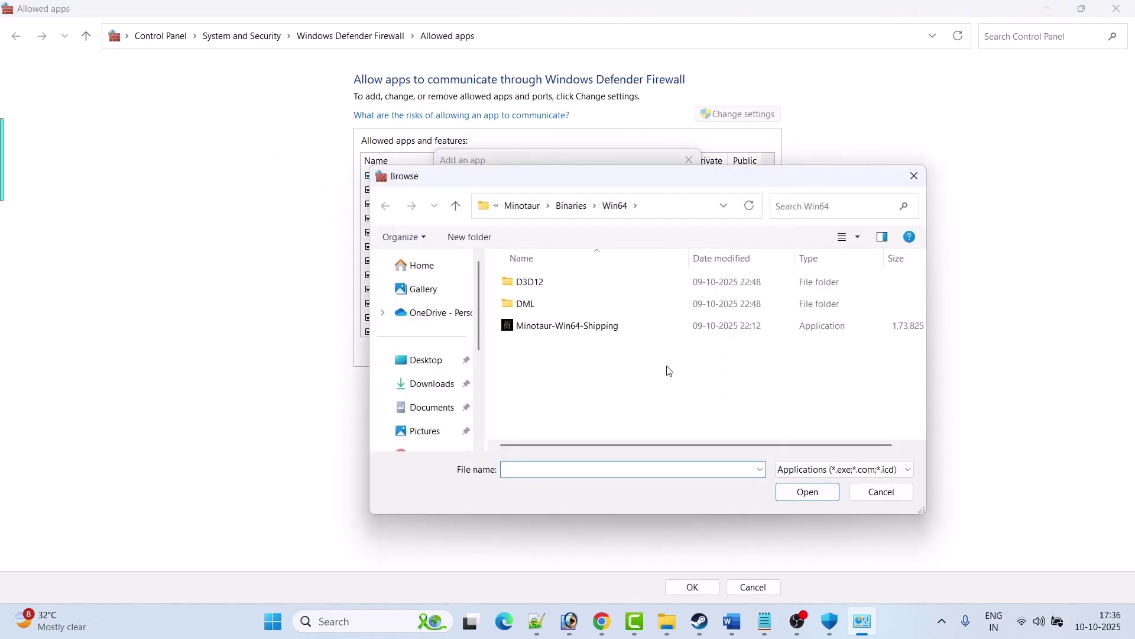
left_click(534, 207)
left_click(532, 212)
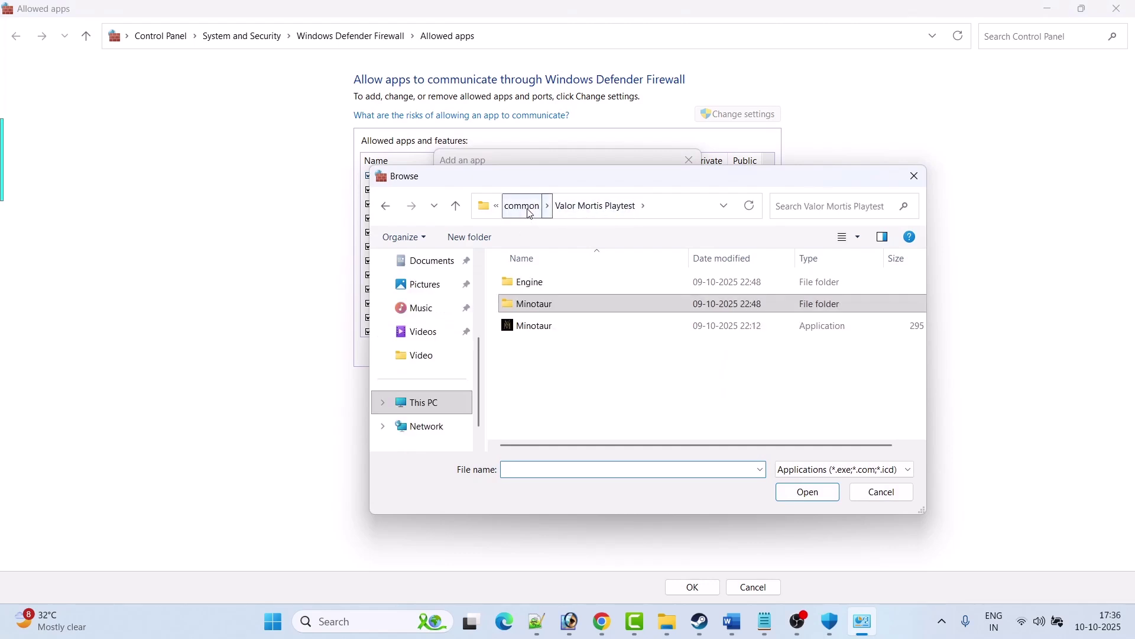
left_click(523, 206)
double_click(584, 351)
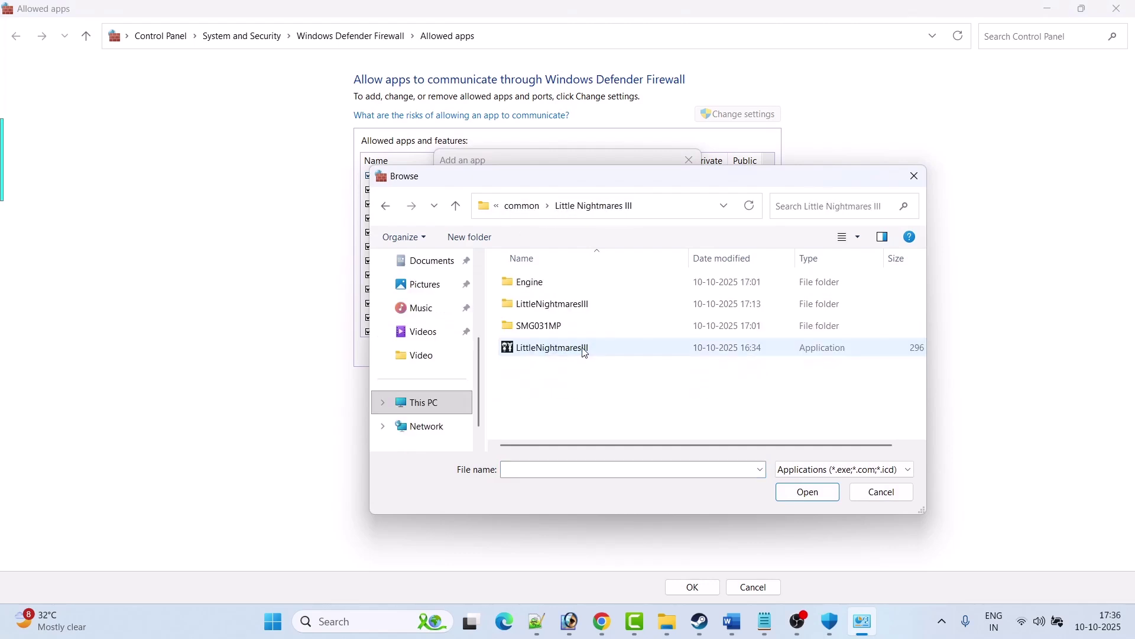
left_click(584, 351)
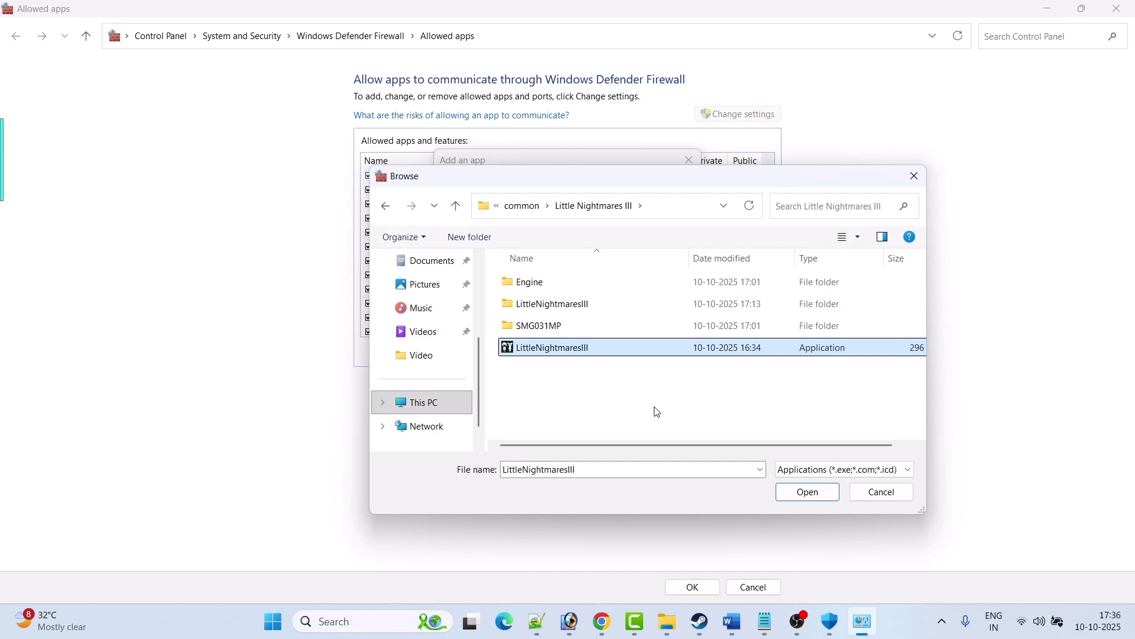
left_click(808, 493)
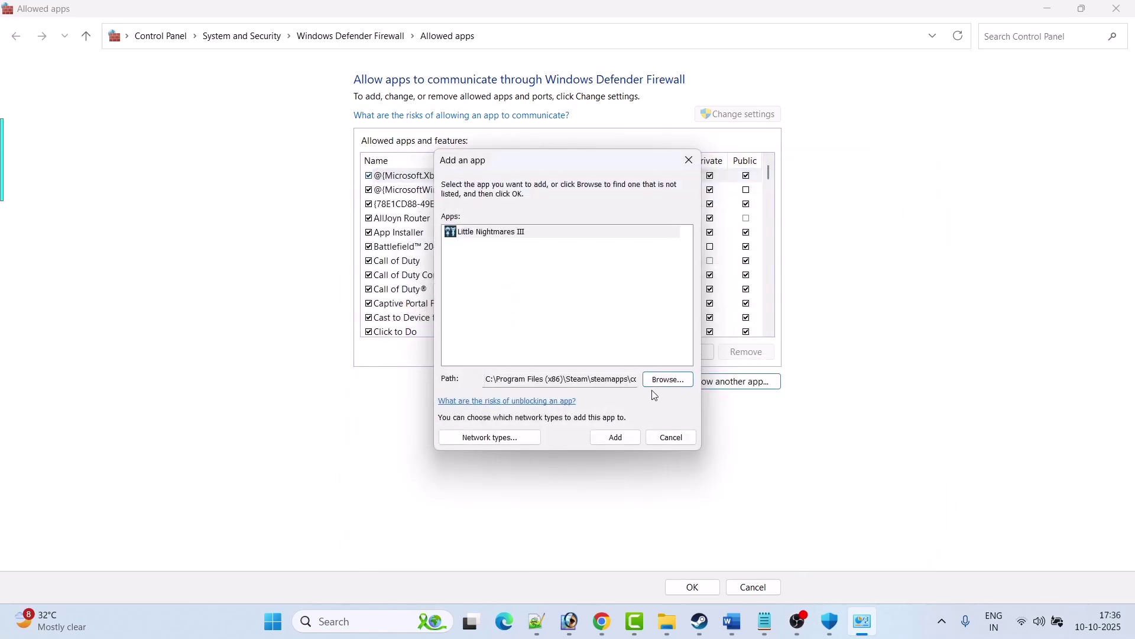
left_click(610, 439)
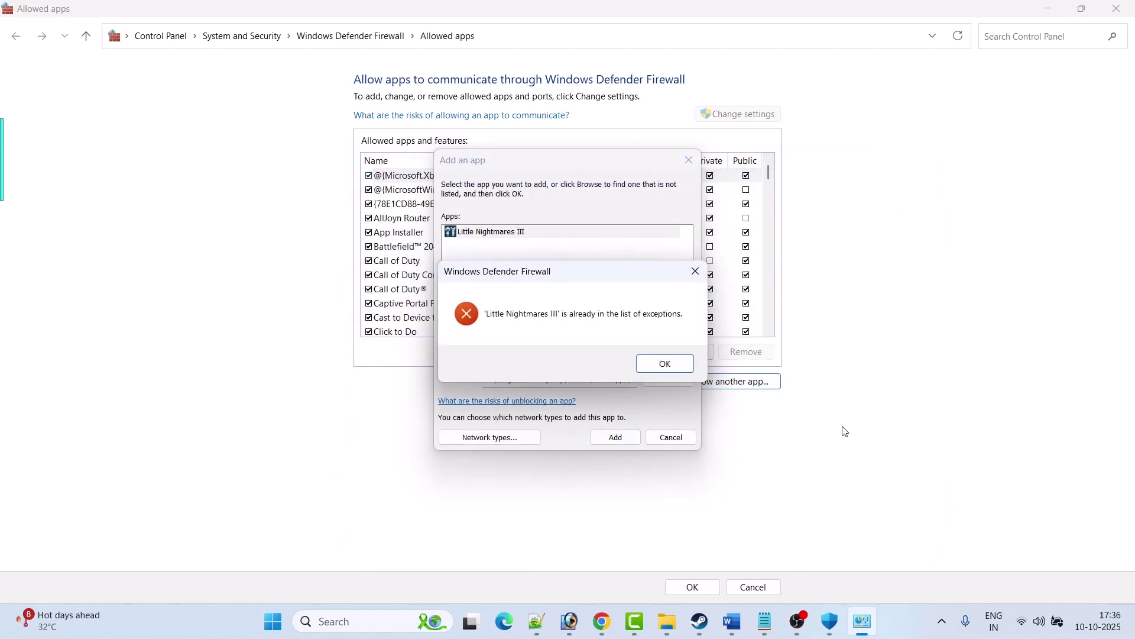
left_click(665, 364)
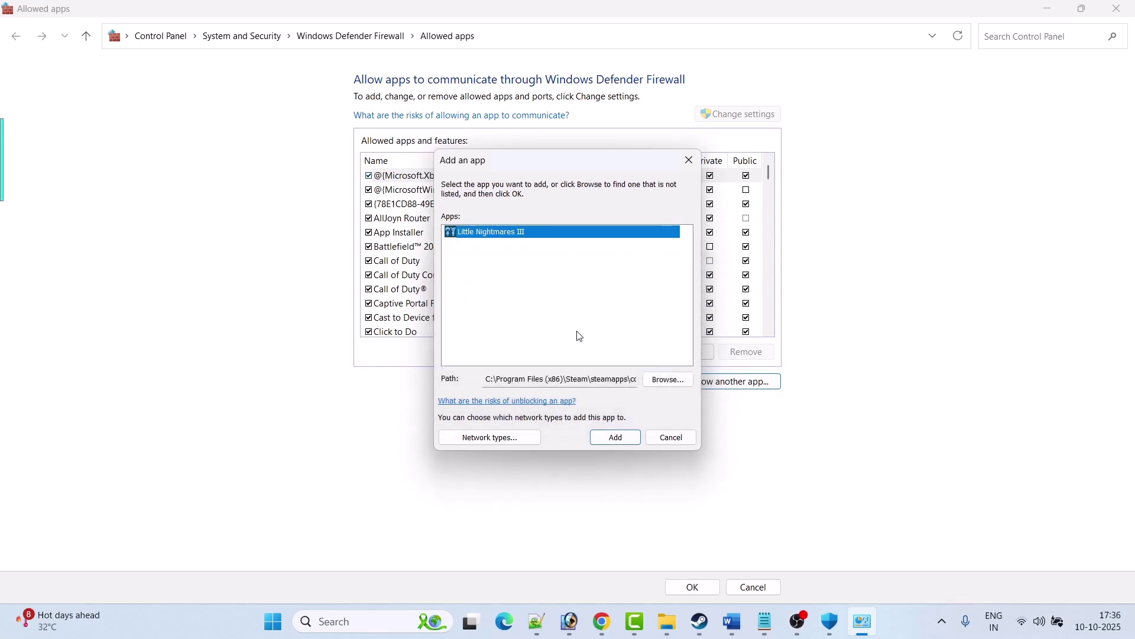
Add the SMG031MP\Binaries\Win64 executable, allow Private networks, and save with OK.
left_click(668, 379)
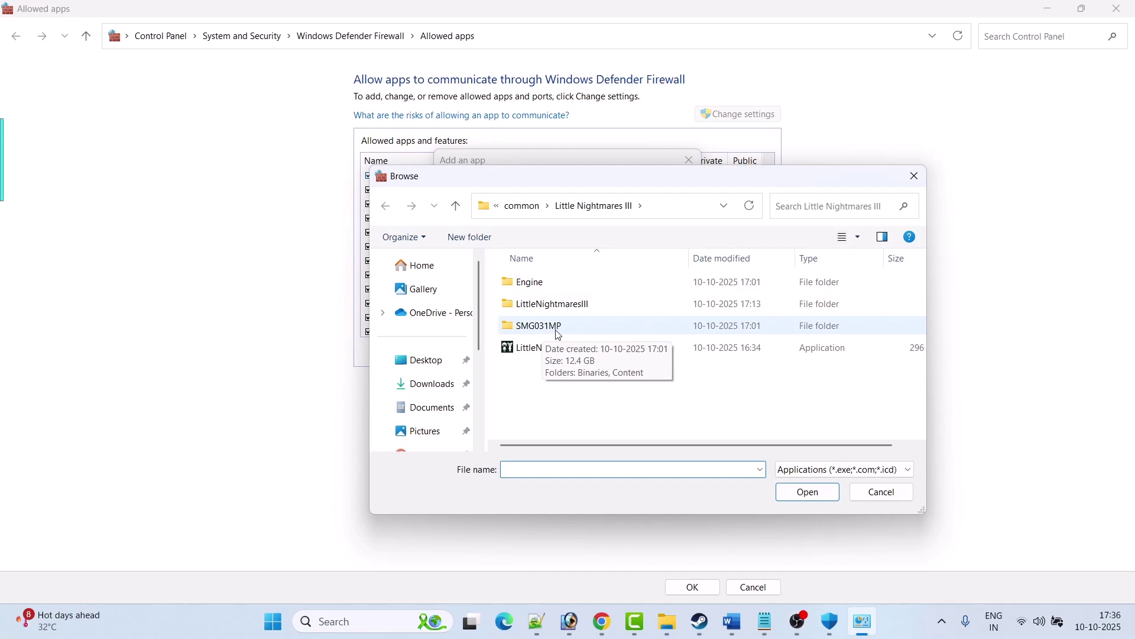
double_click(558, 331)
double_click(542, 290)
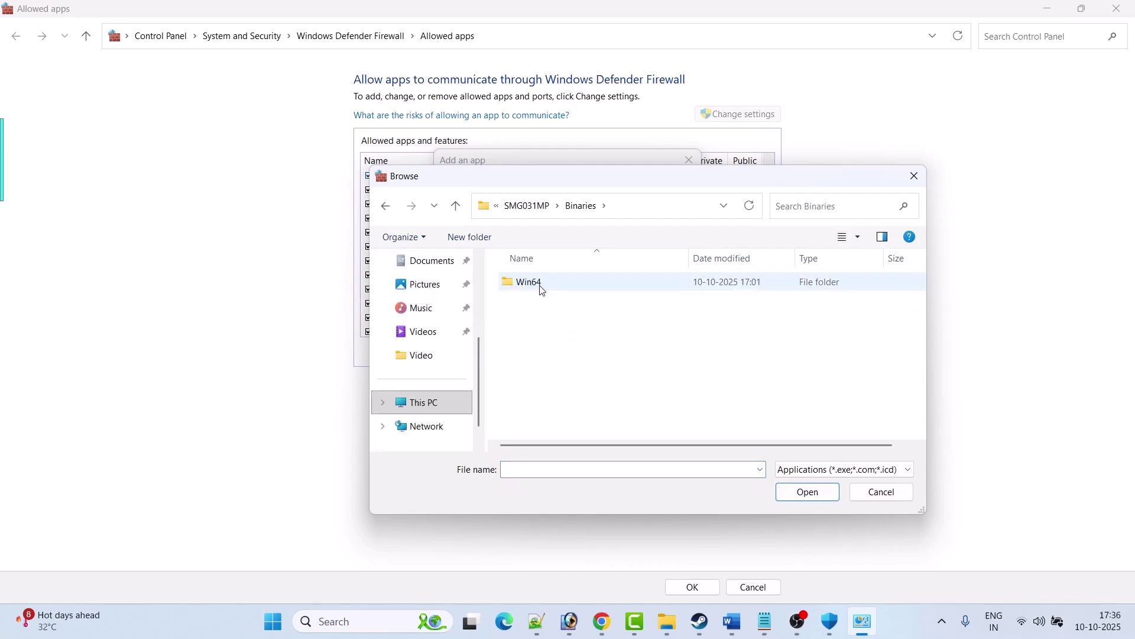
double_click(542, 289)
left_click(566, 289)
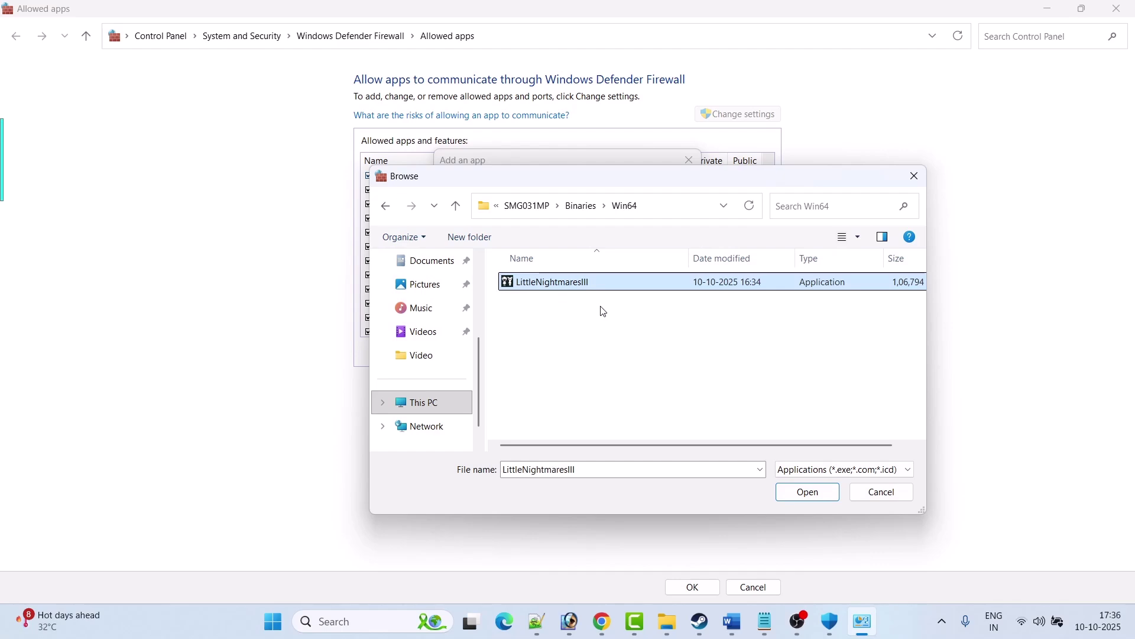
left_click(815, 496)
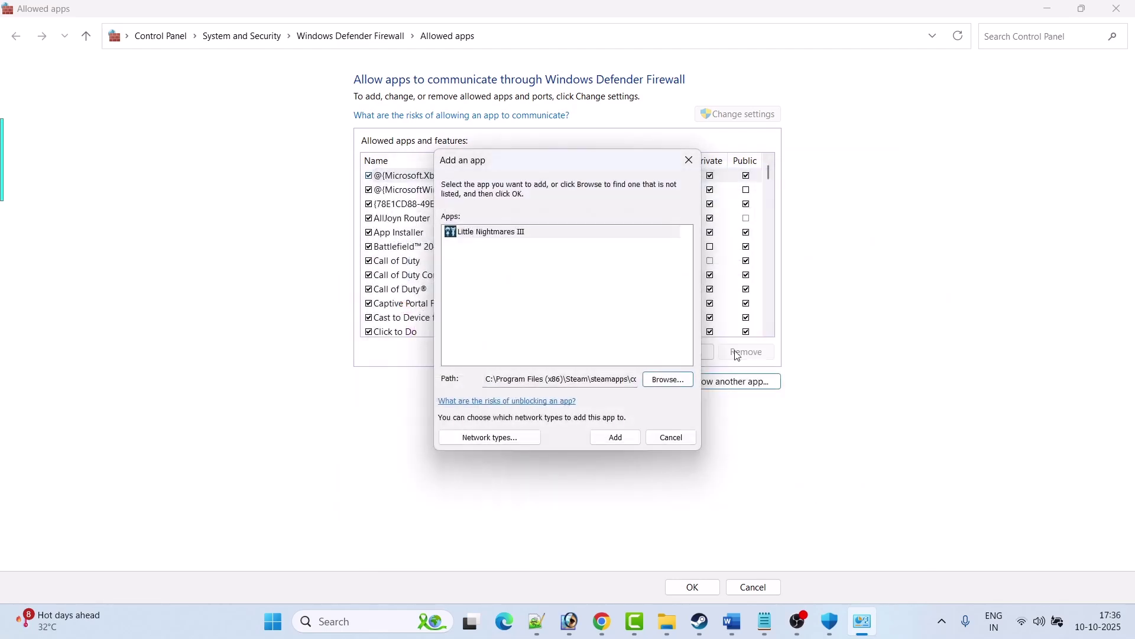
left_click(605, 441)
scroll(666, 244, "down", 1)
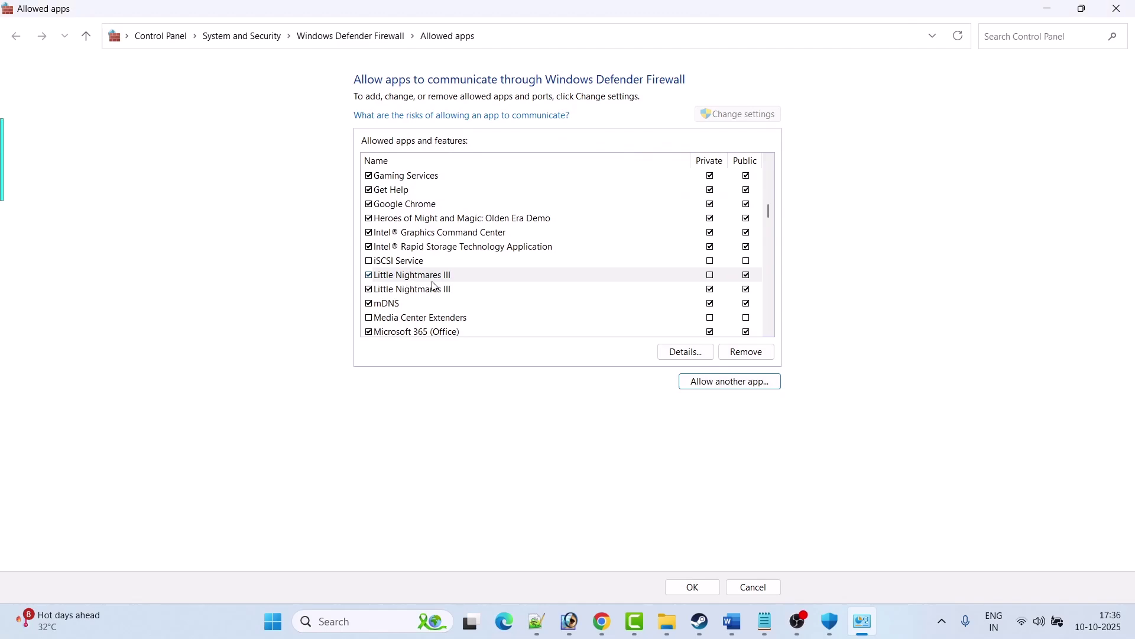
left_click(710, 275)
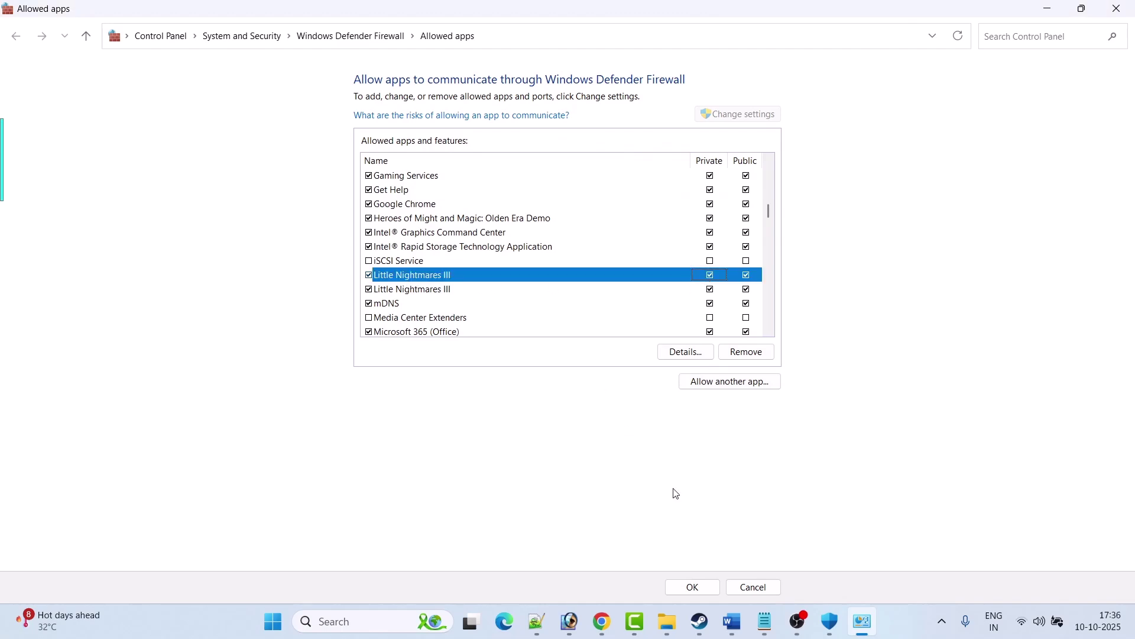
left_click(693, 587)
key("alt+Tab")
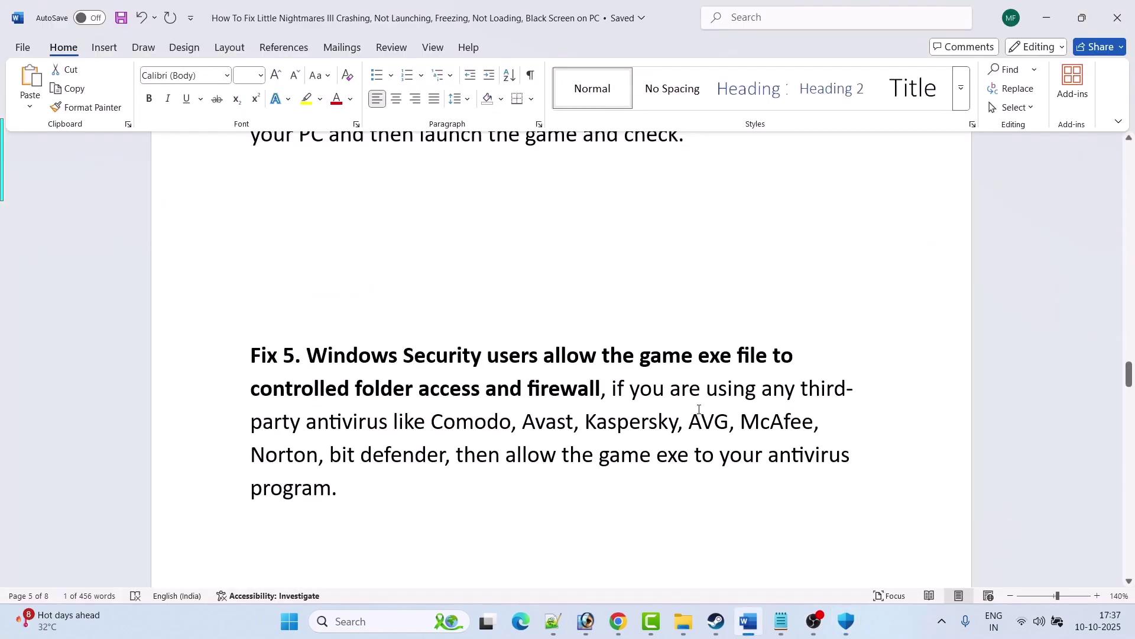
scroll(699, 410, "down", 1)
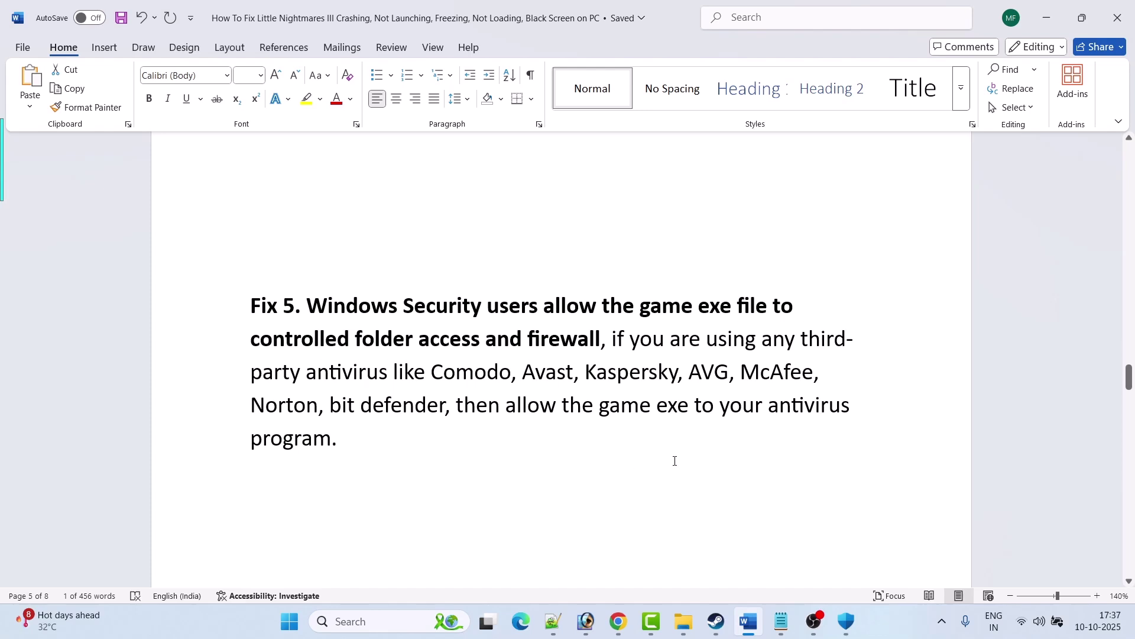
scroll(675, 461, "down", 5)
left_click_drag(318, 362, 763, 362)
Open the Windows Graphics settings page via search.
left_click(657, 510)
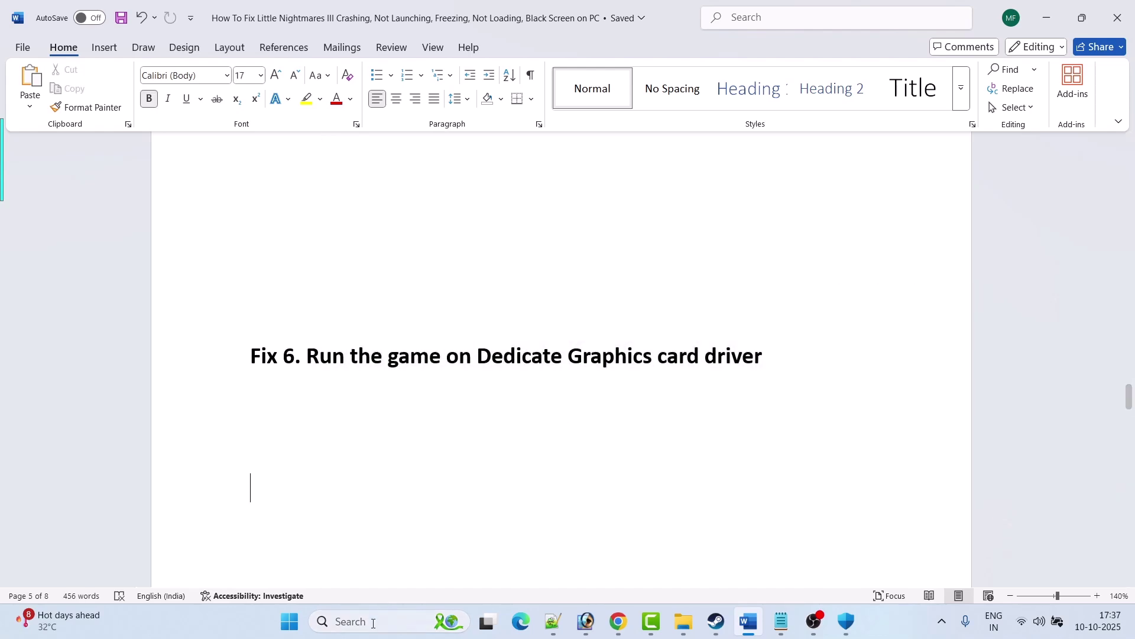
left_click(370, 621)
type("graphics")
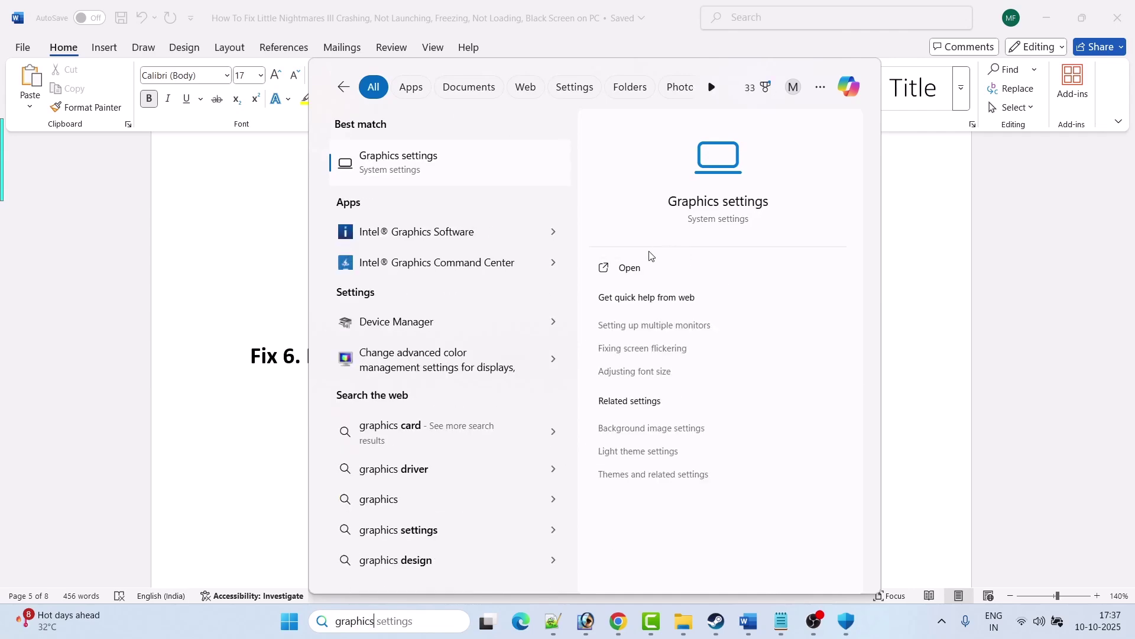
left_click(715, 271)
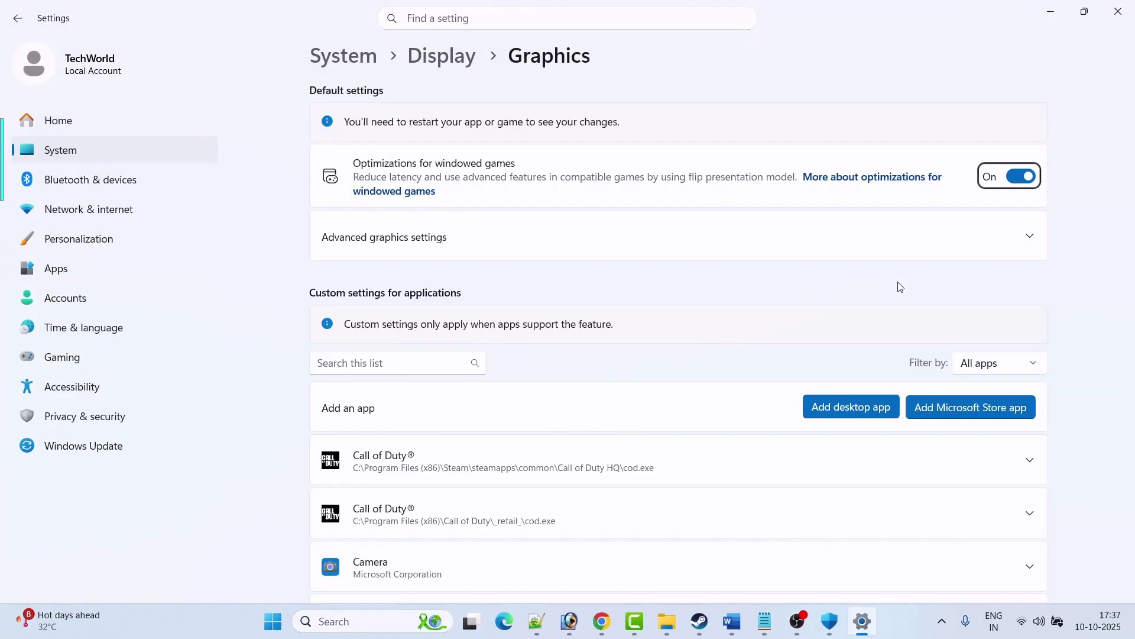
Add the main LittleNightmaresIII.exe and set its GPU preference to High Performance NVIDIA.
left_click(859, 414)
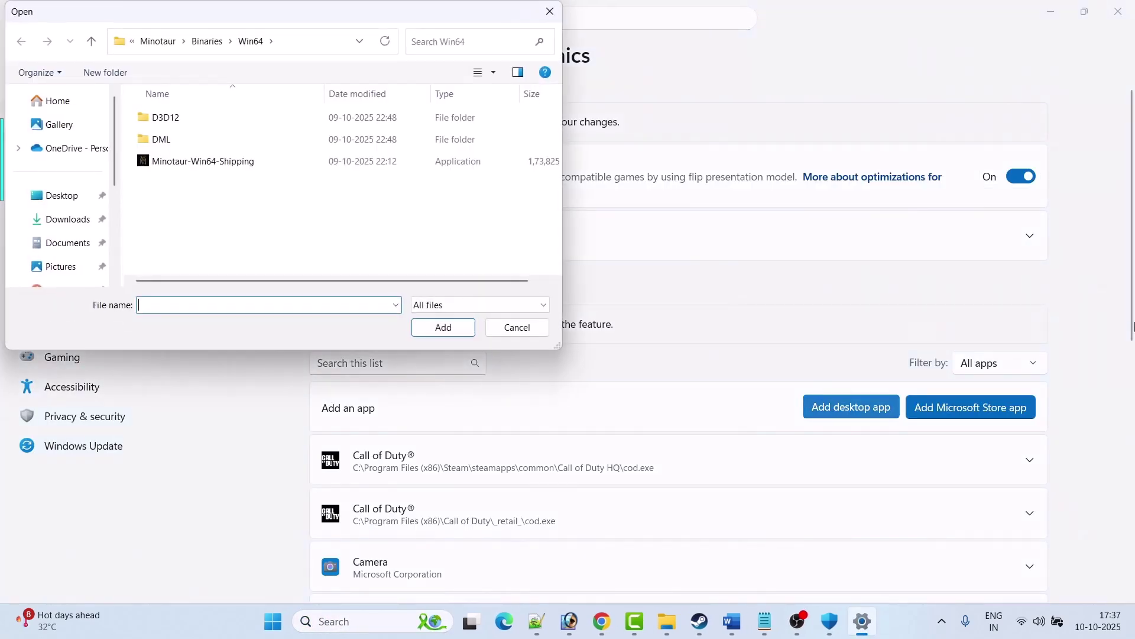
left_click(164, 41)
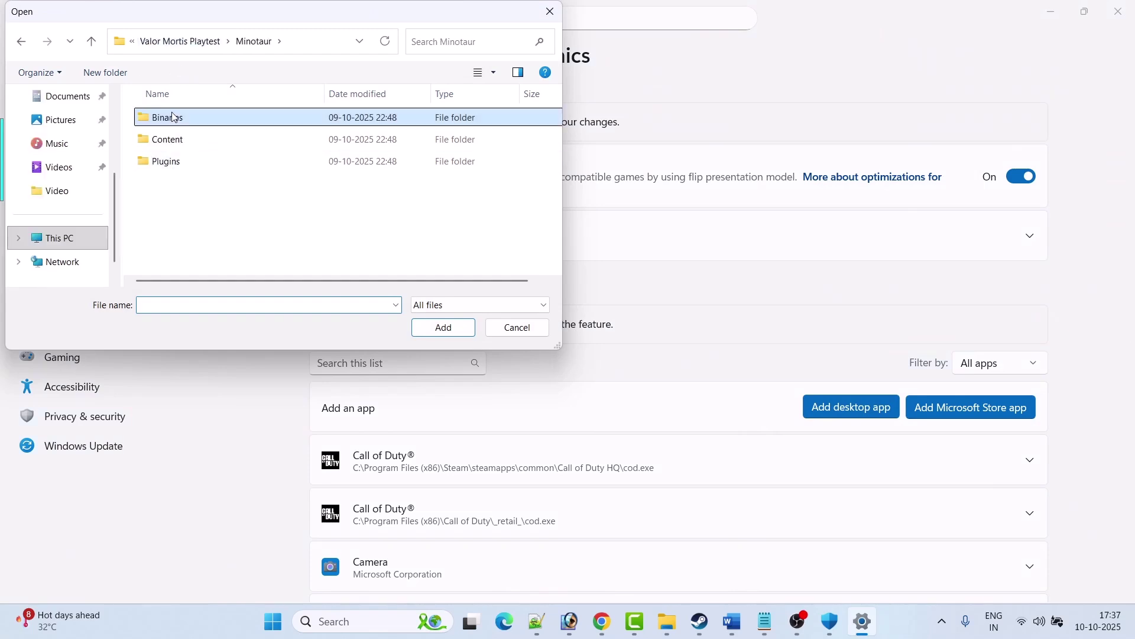
key("alt+Up")
key("alt+Up")
double_click(225, 188)
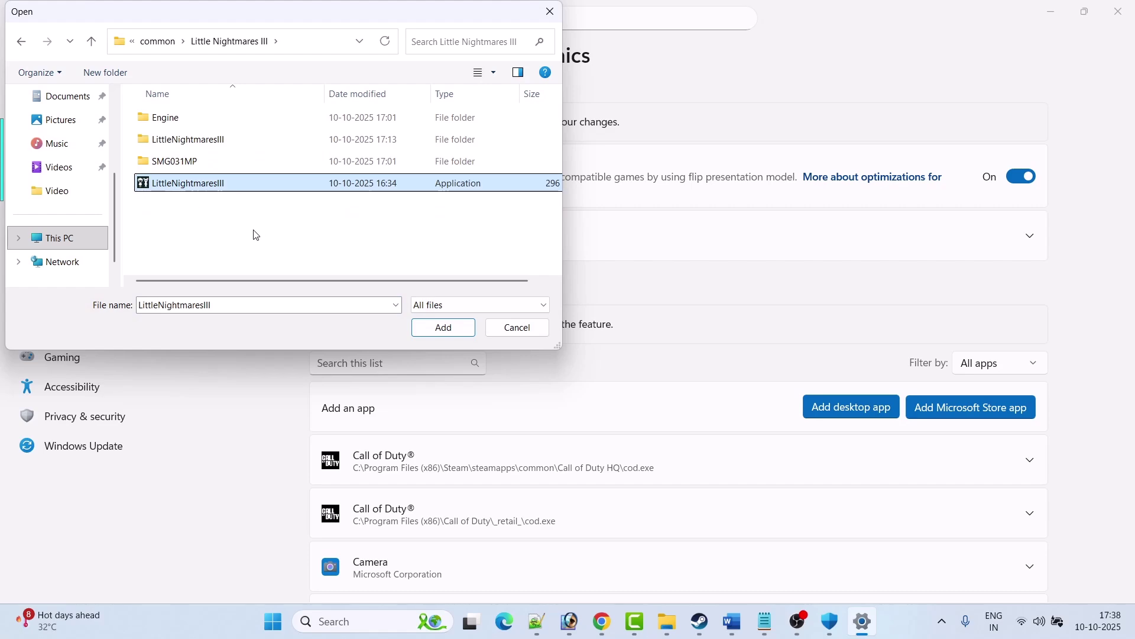
left_click(445, 328)
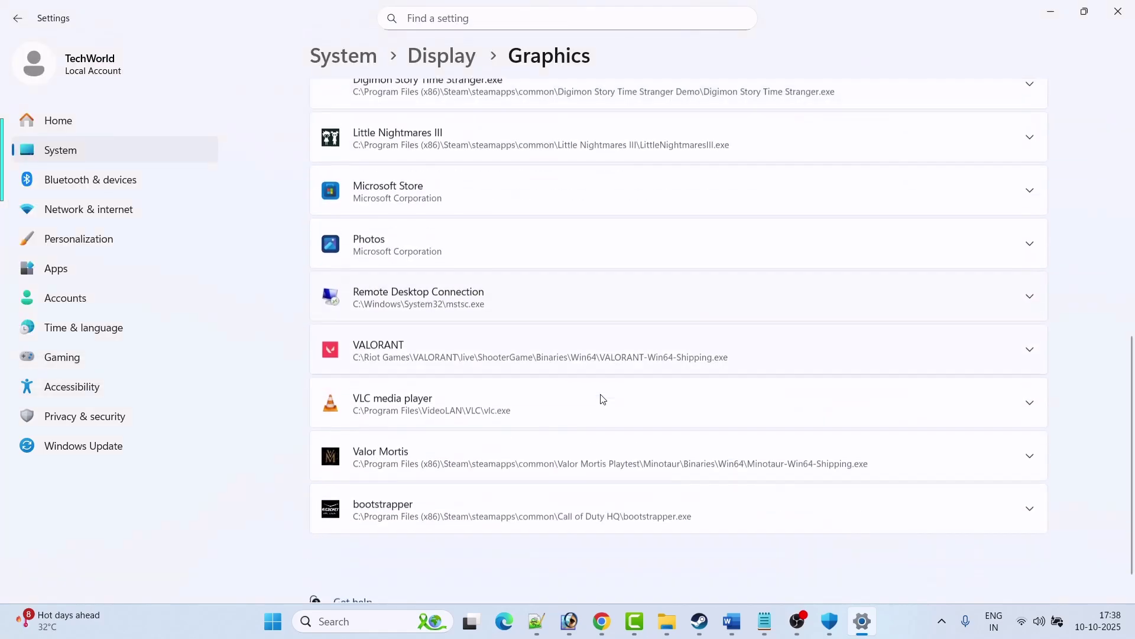
scroll(601, 398, "up", 3)
left_click(1029, 346)
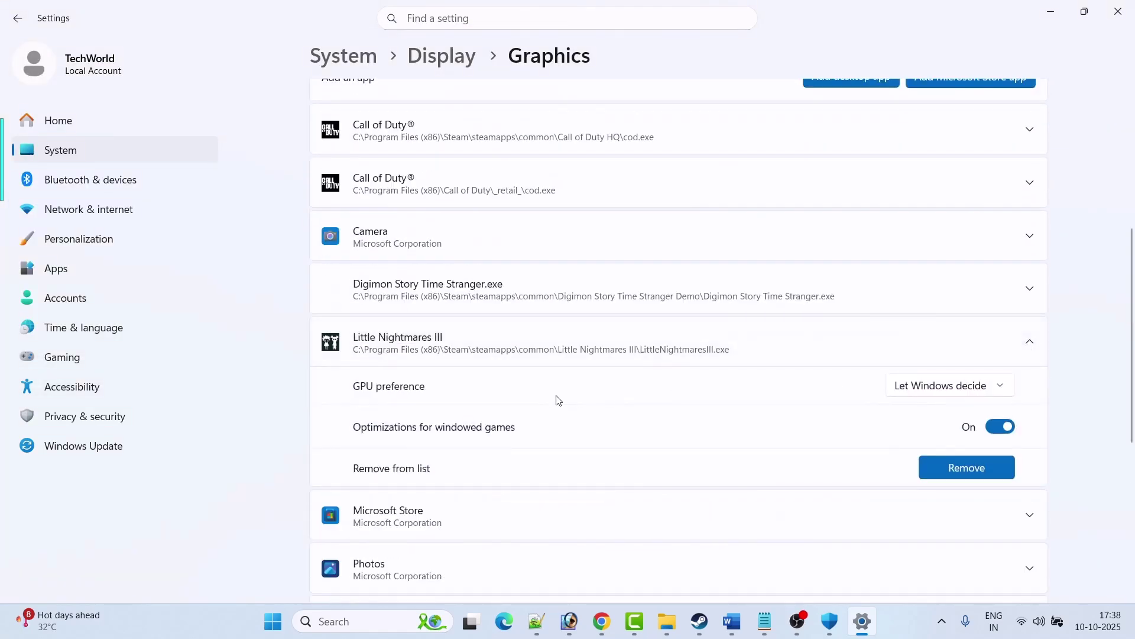
left_click(942, 391)
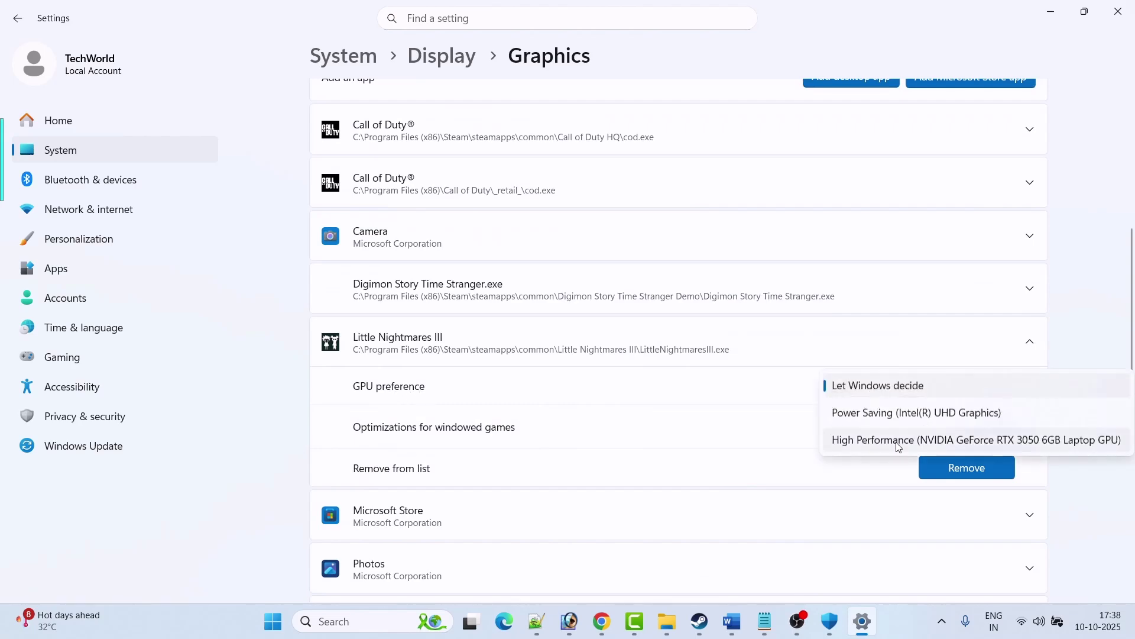
left_click(895, 442)
scroll(885, 278, "up", 5)
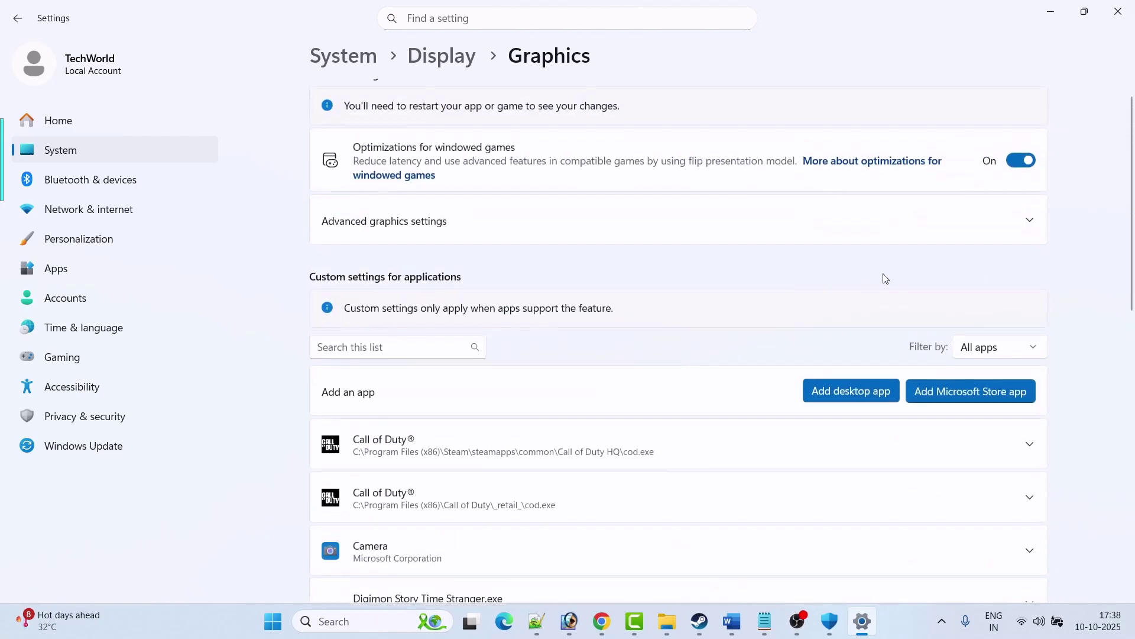
Add the SMG031MP\Binaries\Win64 executable and set it to High Performance NVIDIA.
left_click(867, 398)
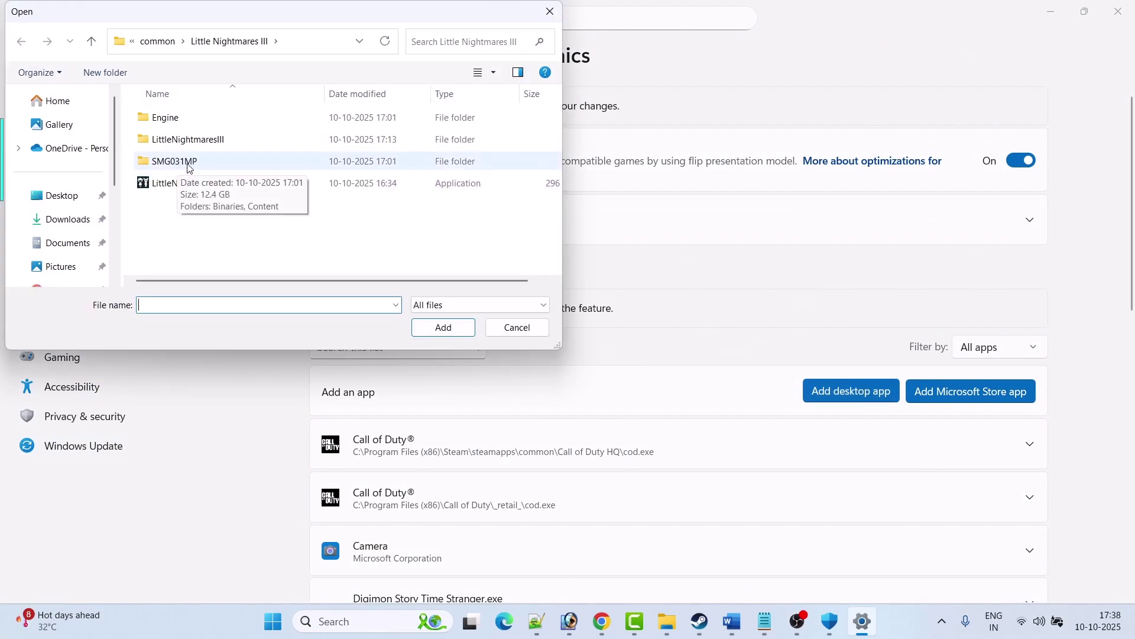
double_click(186, 166)
left_click(181, 121)
double_click(180, 124)
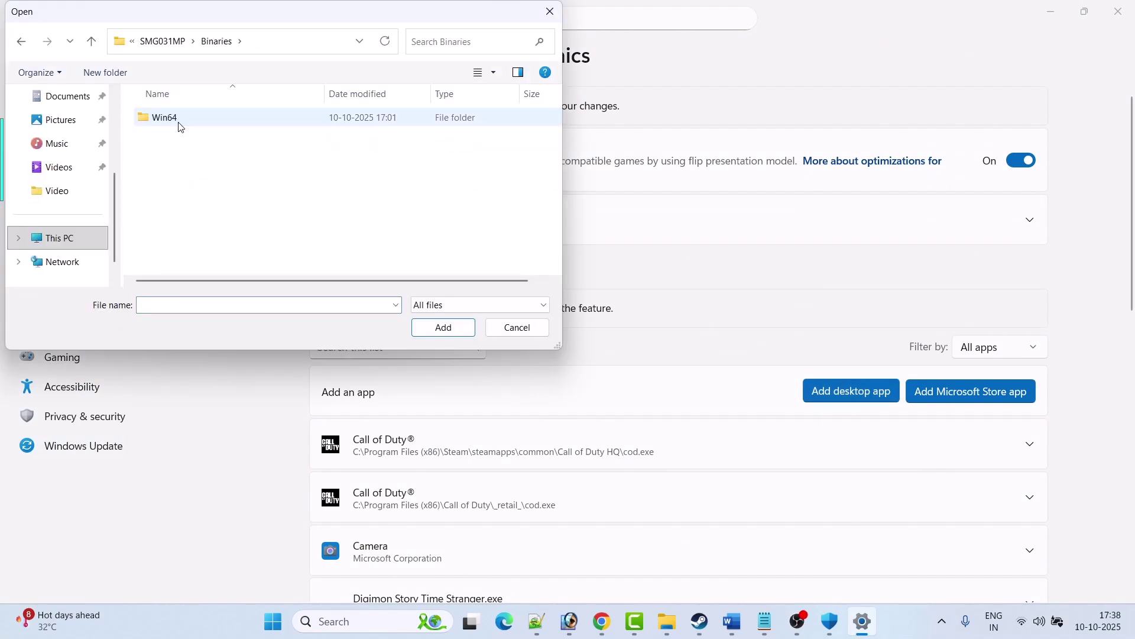
double_click(171, 121)
left_click(208, 122)
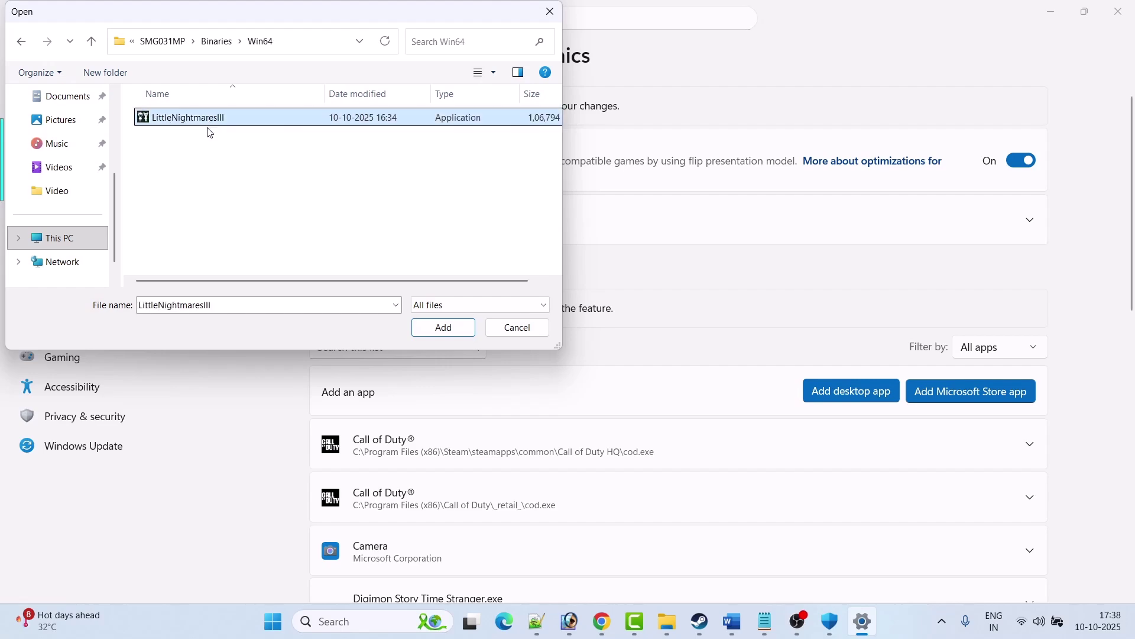
left_click(443, 327)
scroll(689, 482, "down", 6)
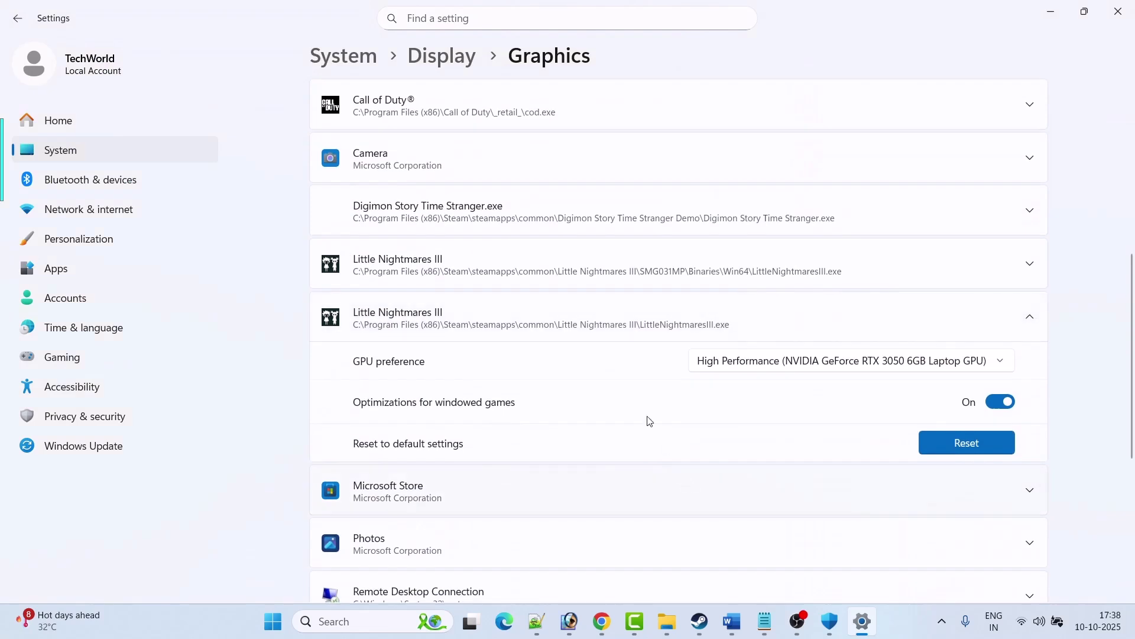
left_click(1030, 264)
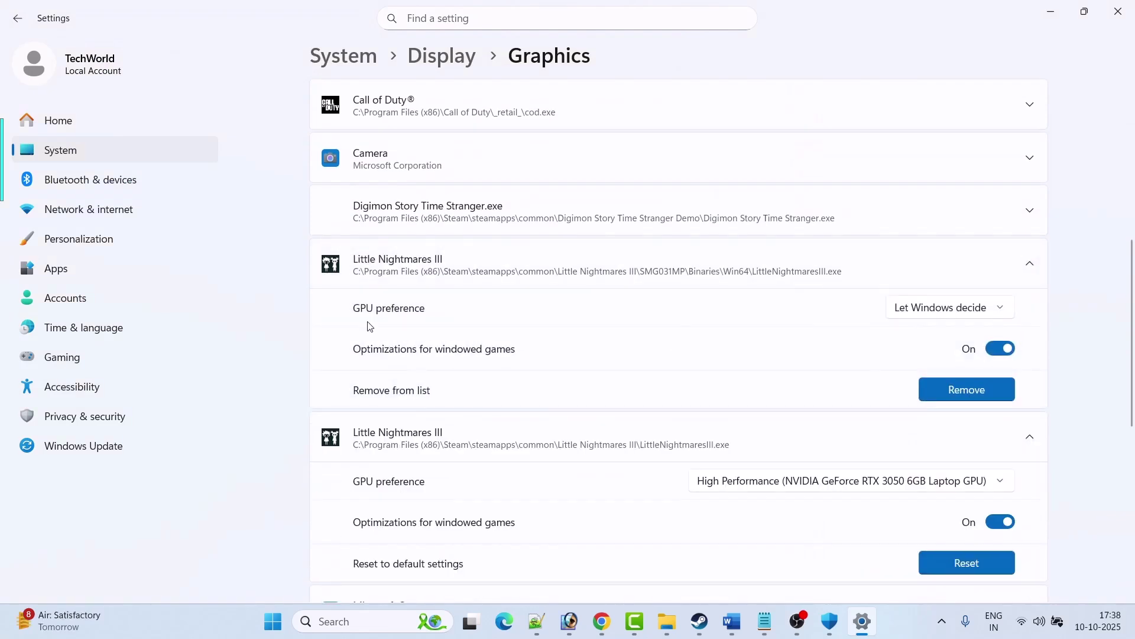
left_click(952, 316)
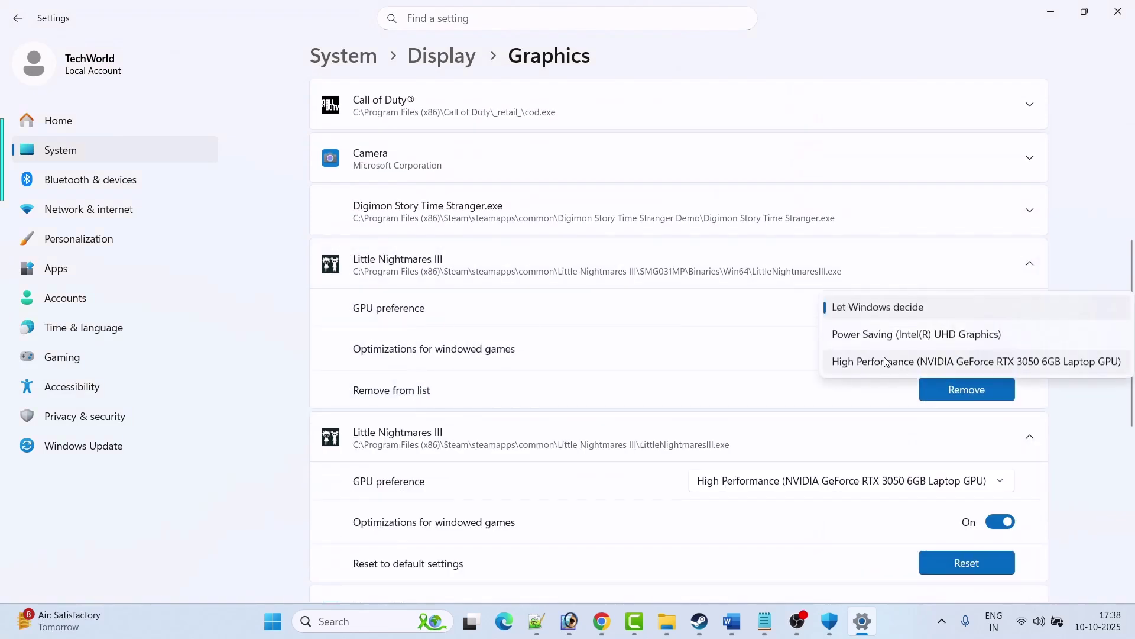
left_click(879, 361)
left_click(713, 625)
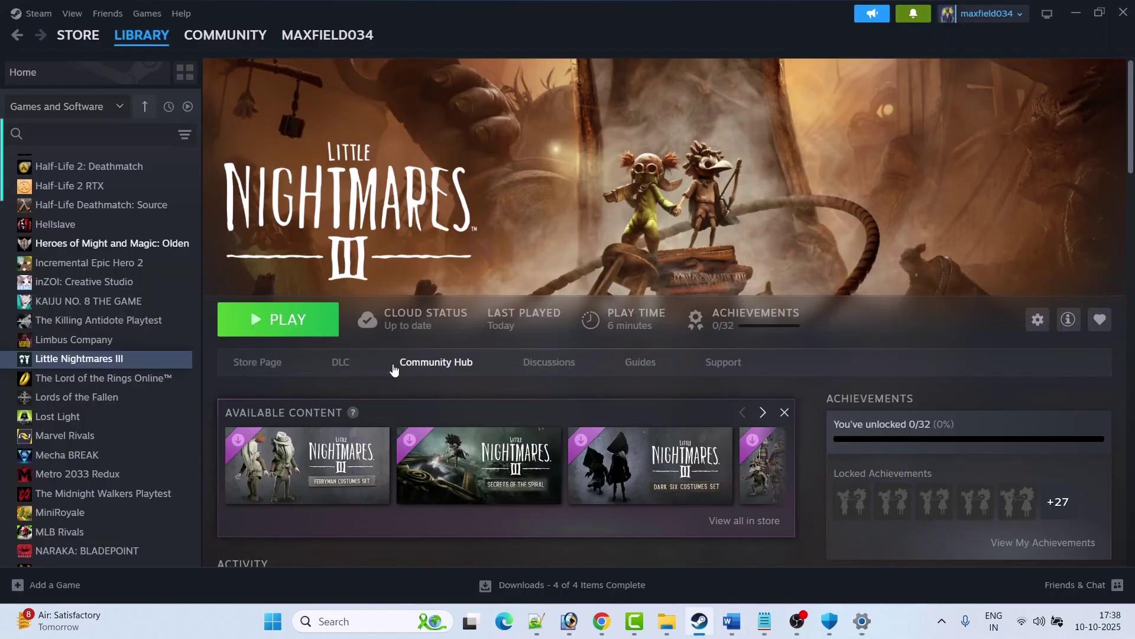
Scroll the Word guide to Fix 7 and open File Explorer at This PC.
left_click(732, 621)
scroll(403, 385, "down", 5)
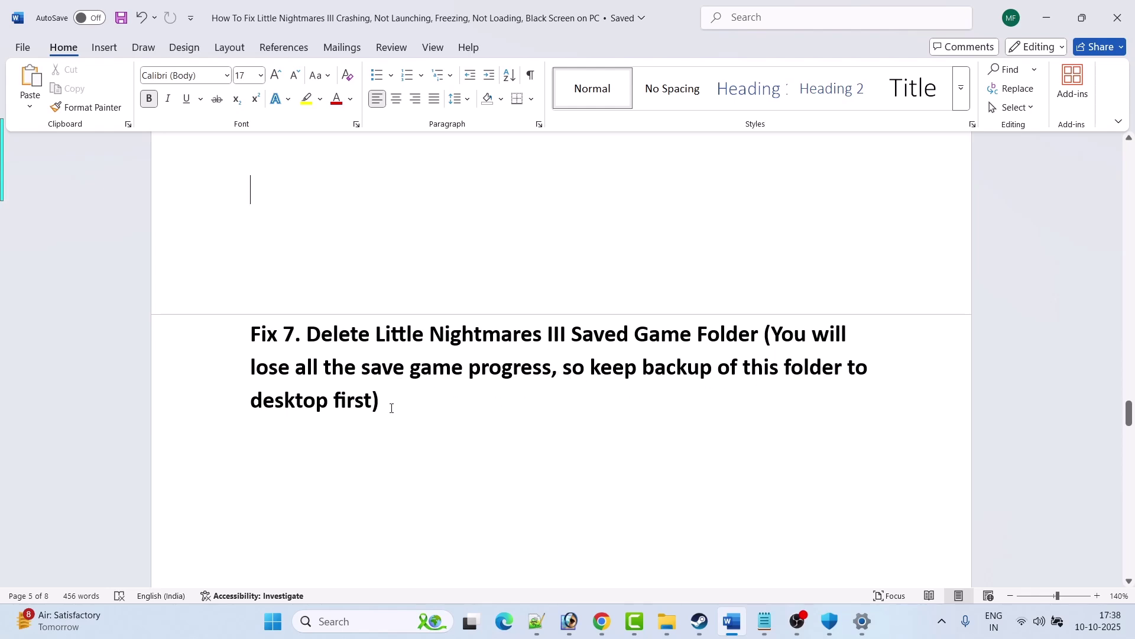
key("super+e")
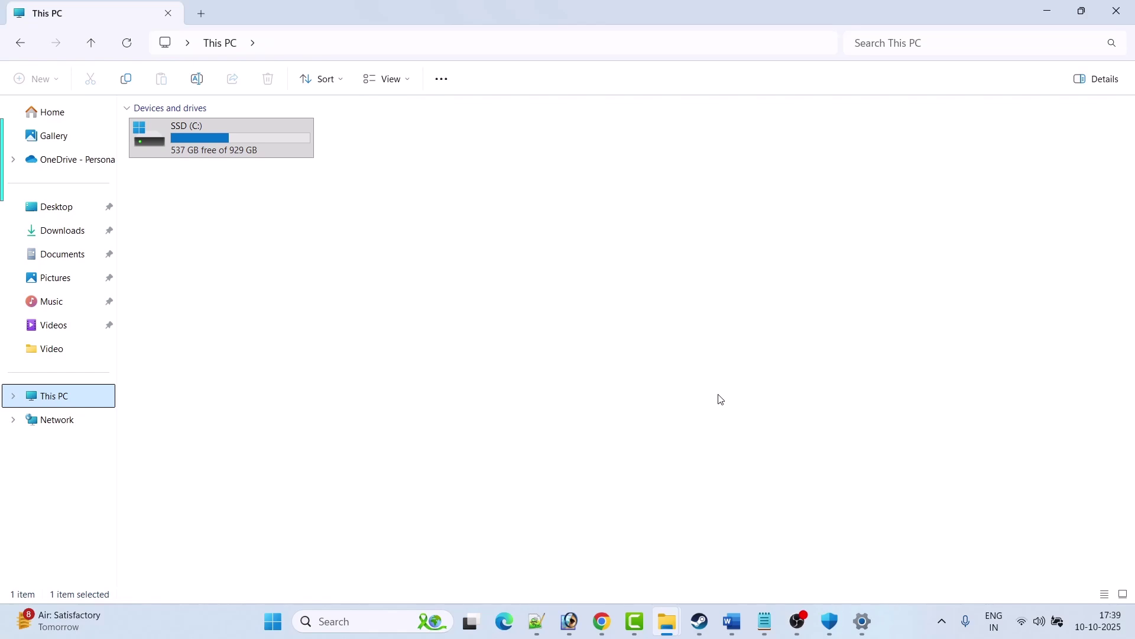
Browse to C:\Users\<profile>\AppData\Local and find the LittleNightmaresIII folder.
double_click(216, 146)
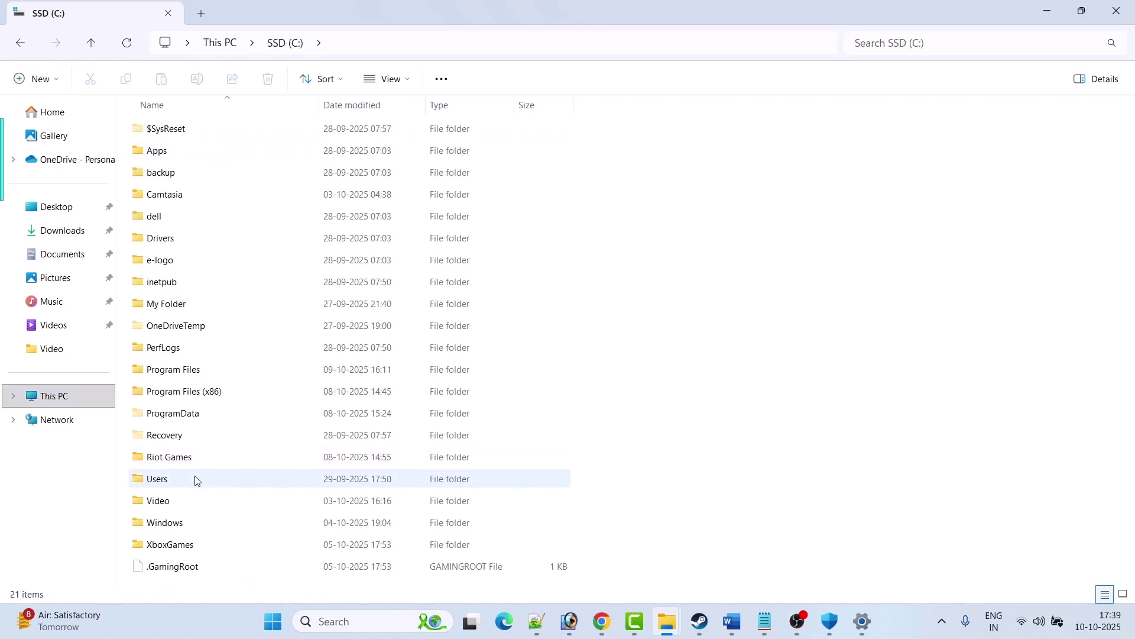
double_click(159, 480)
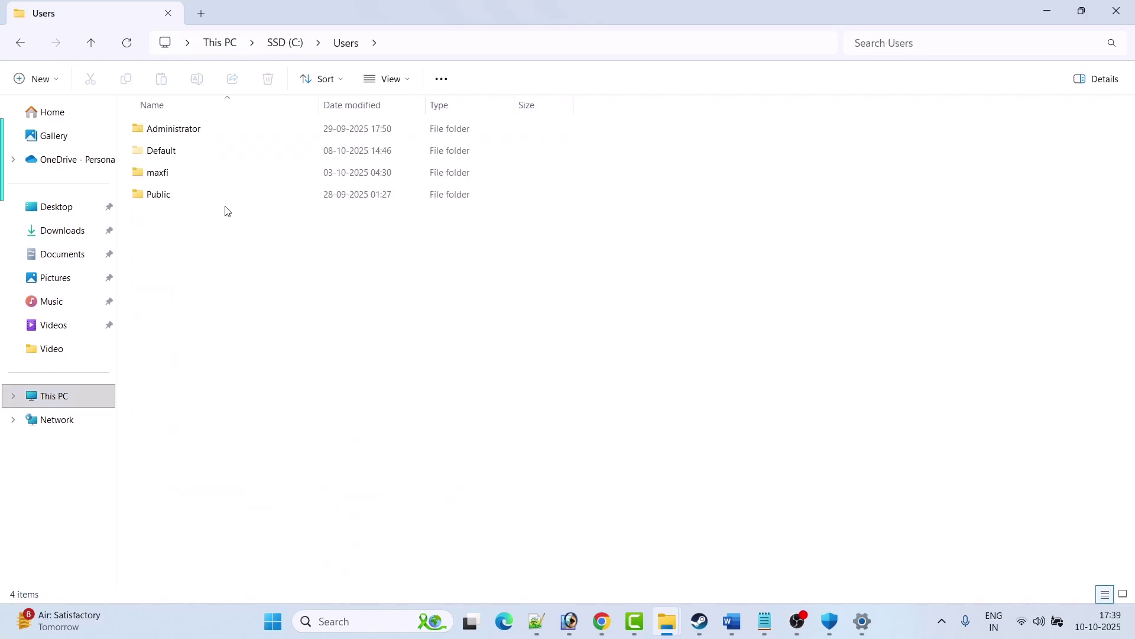
double_click(174, 178)
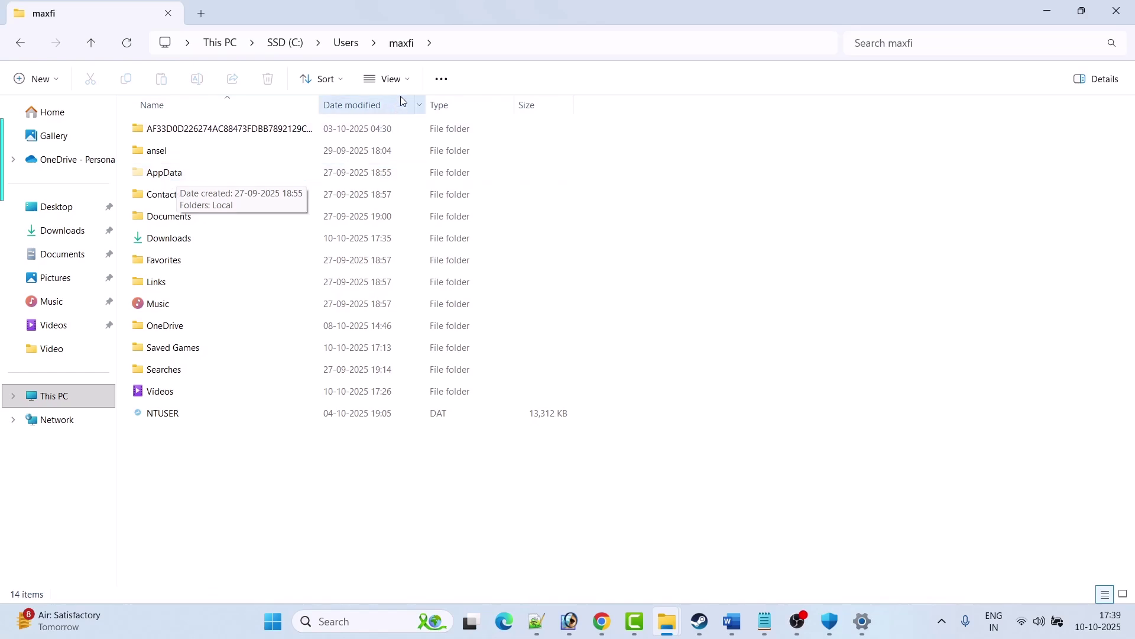
left_click(397, 80)
mouse_move(403, 357)
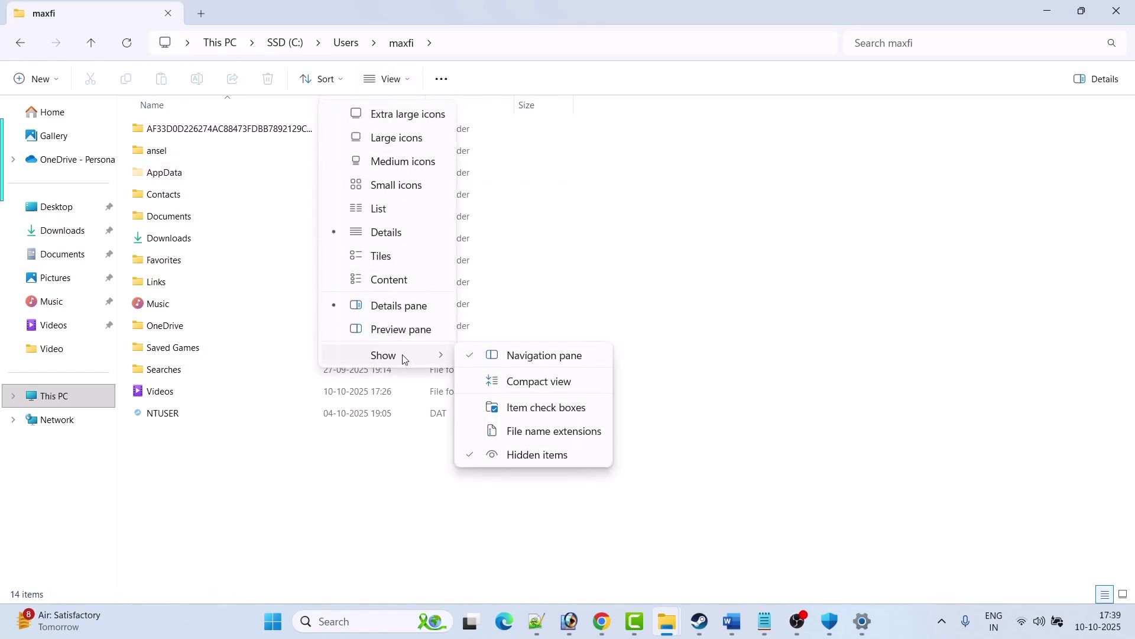
left_click(717, 431)
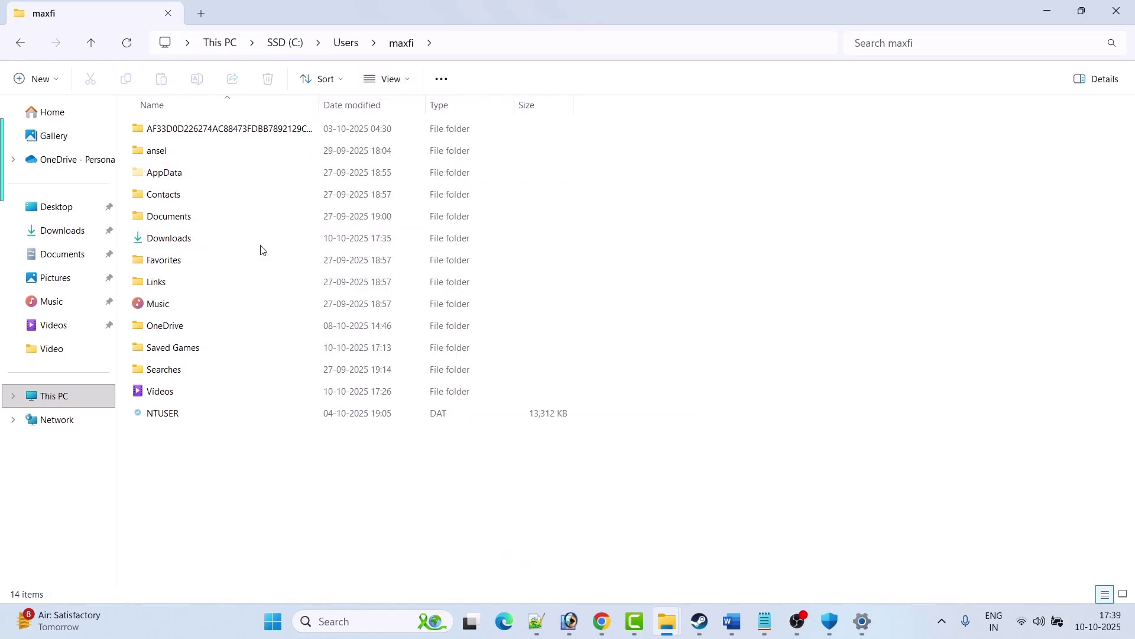
double_click(183, 175)
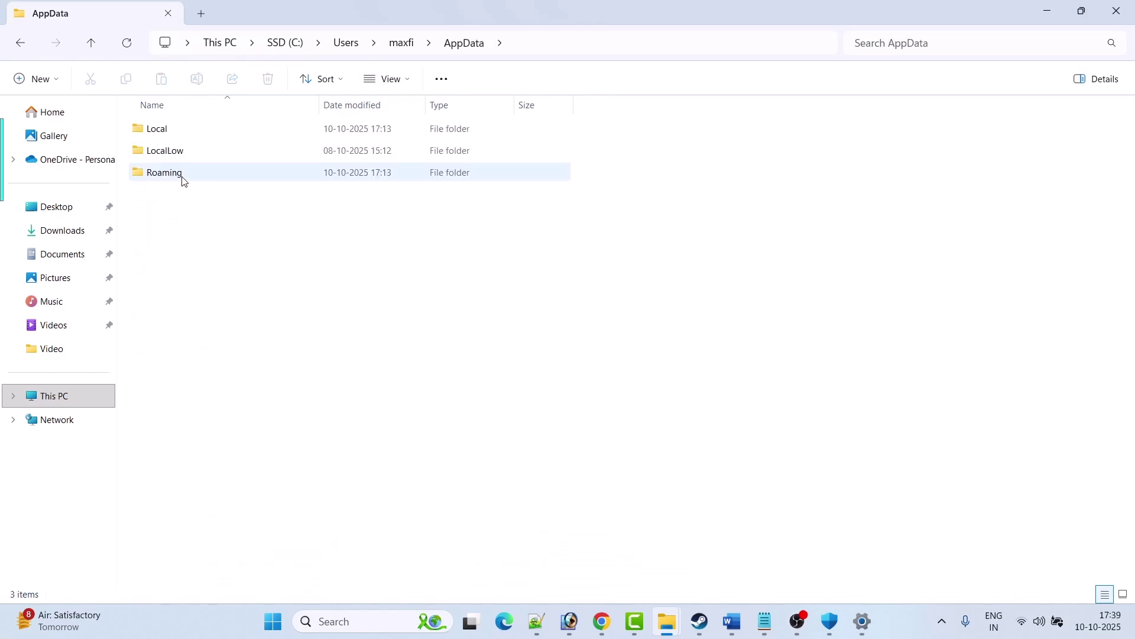
double_click(167, 131)
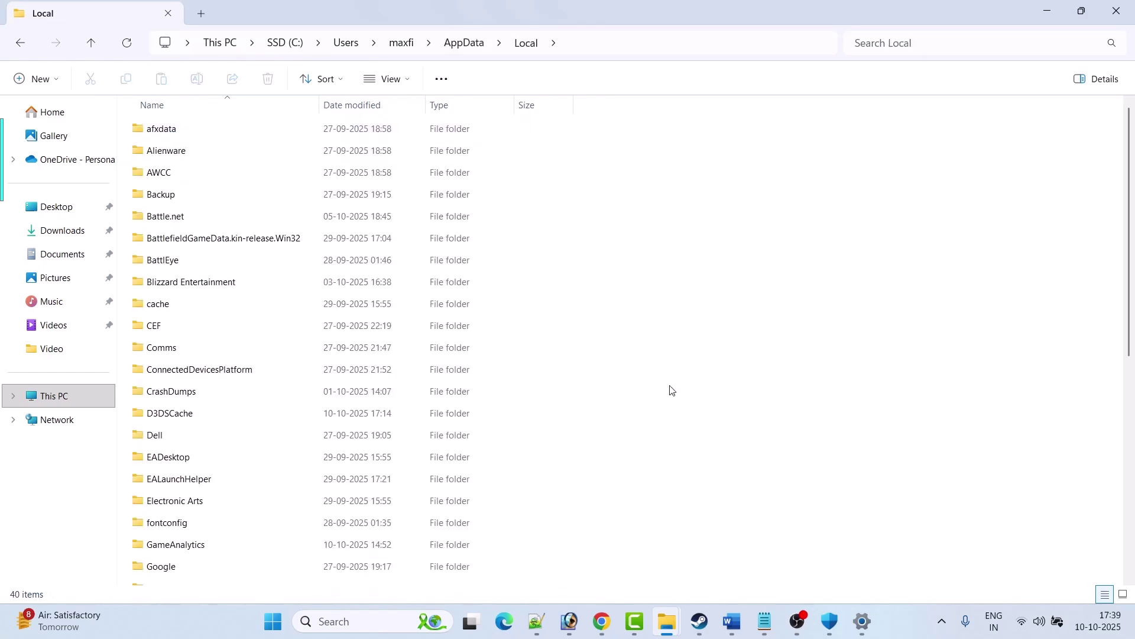
key("l")
key("l")
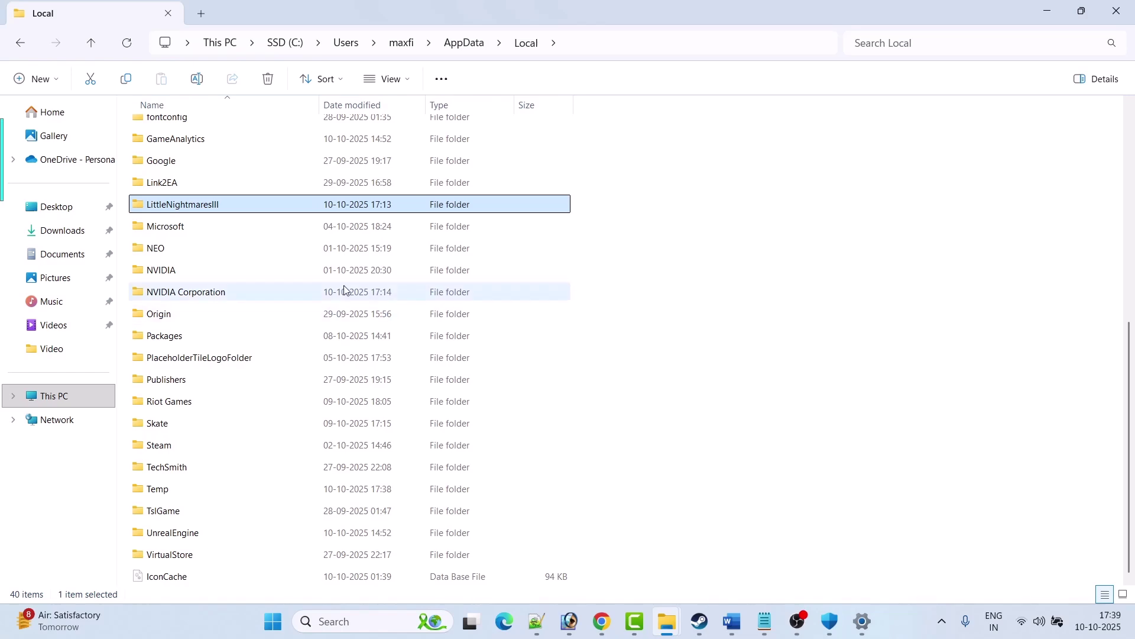
Copy the LittleNightmaresIII folder onto the desktop as a backup.
right_click(225, 203)
left_click(296, 221)
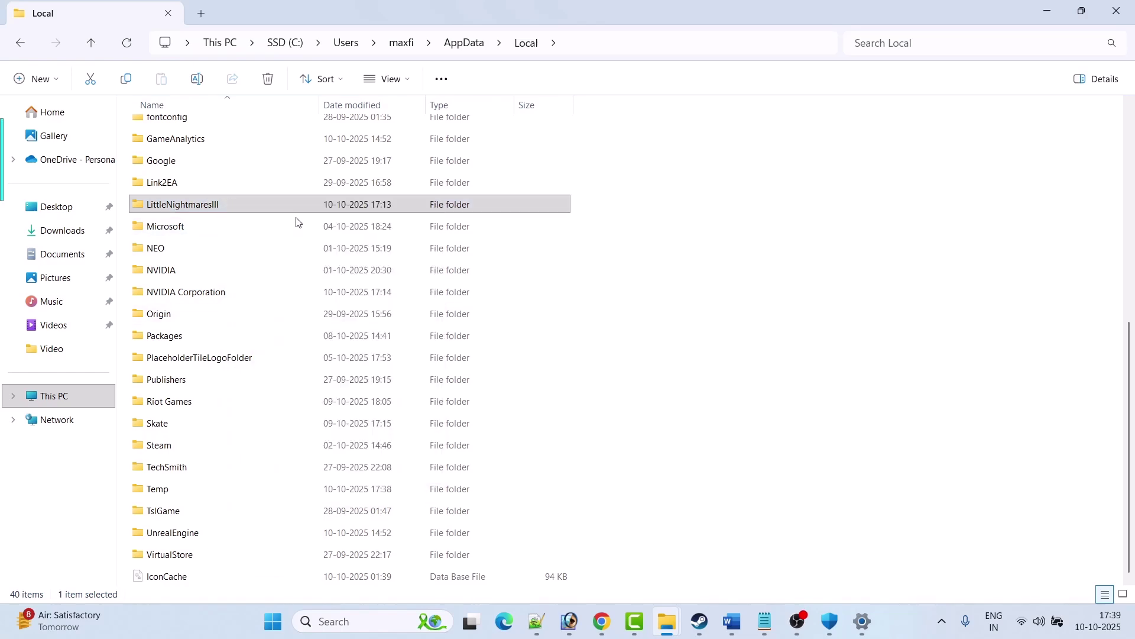
key("super+d")
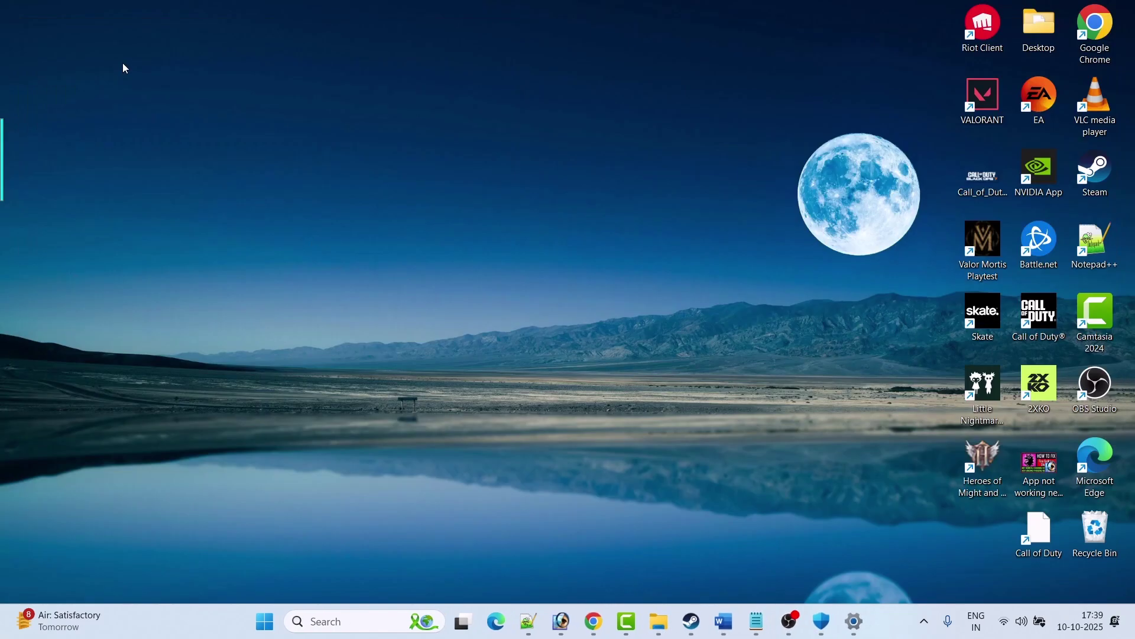
right_click(122, 63)
left_click(142, 81)
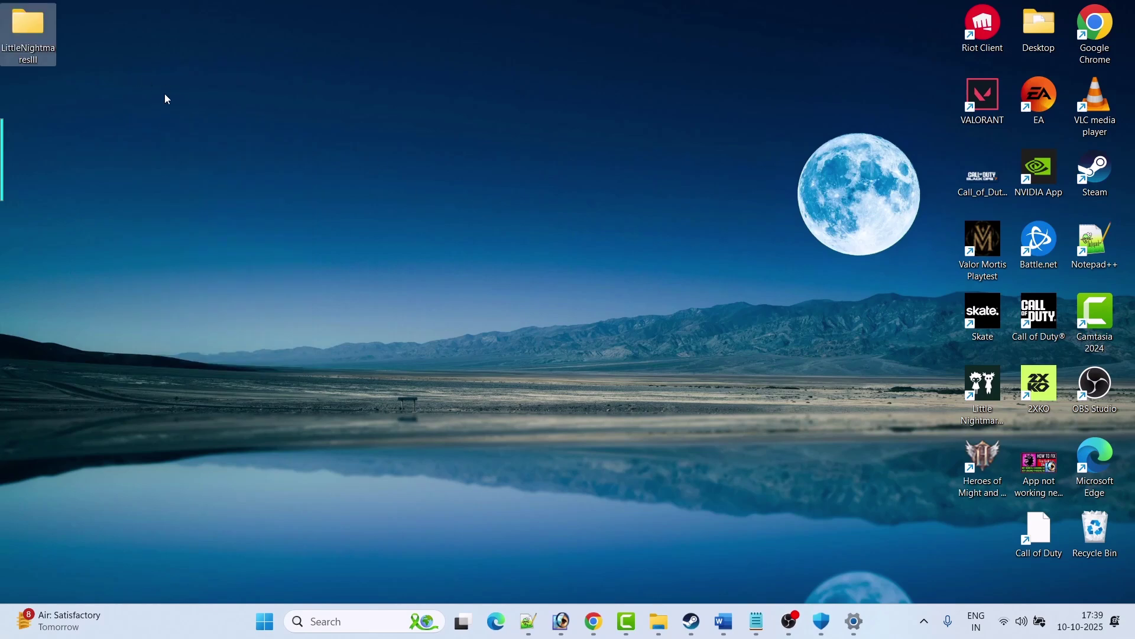
left_click(505, 265)
Delete the original LittleNightmaresIII folder from AppData\Local.
left_click(658, 613)
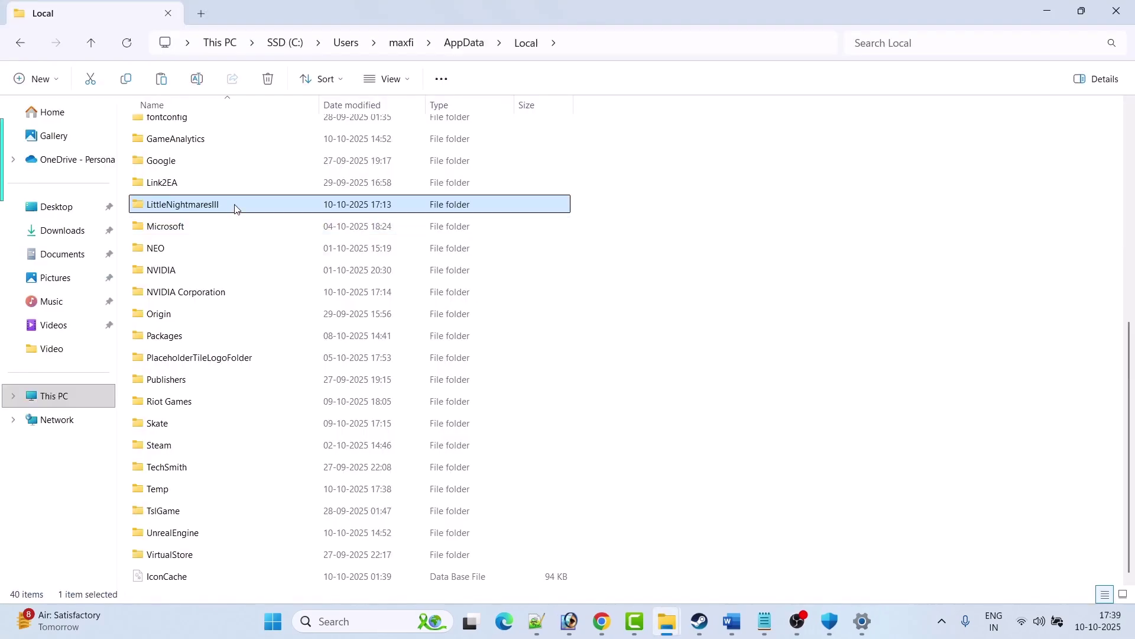
right_click(226, 201)
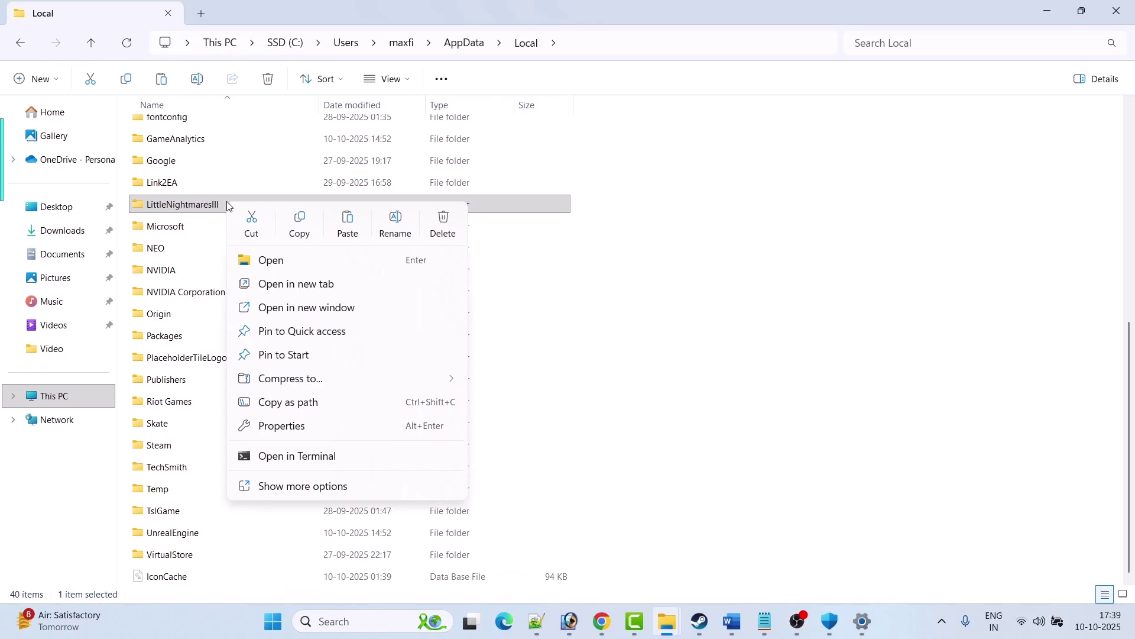
left_click(444, 222)
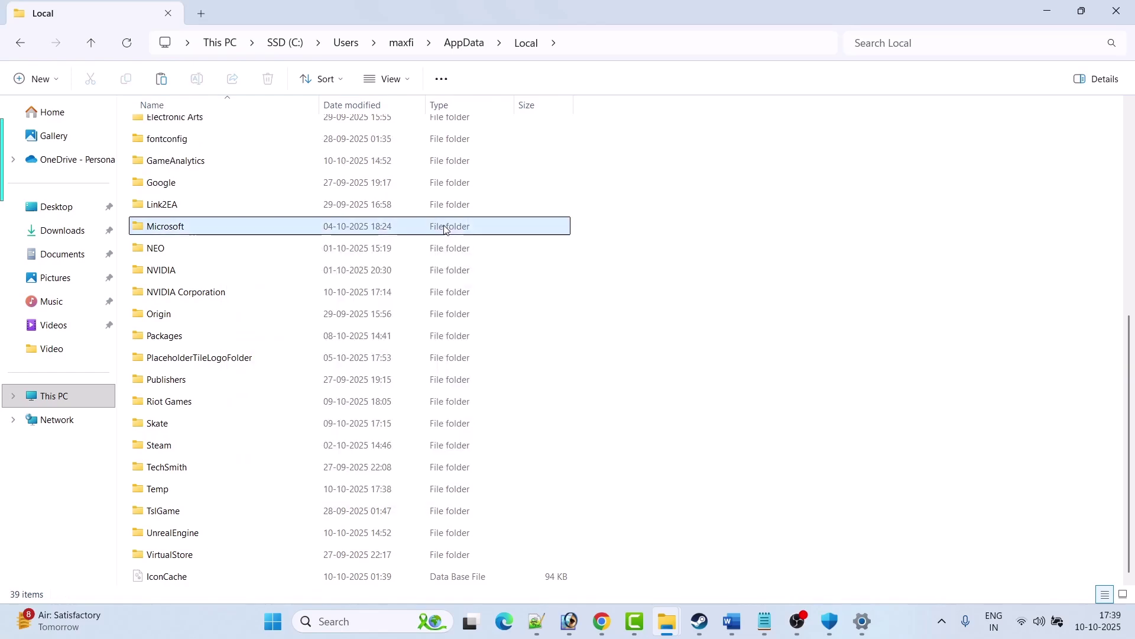
left_click(700, 621)
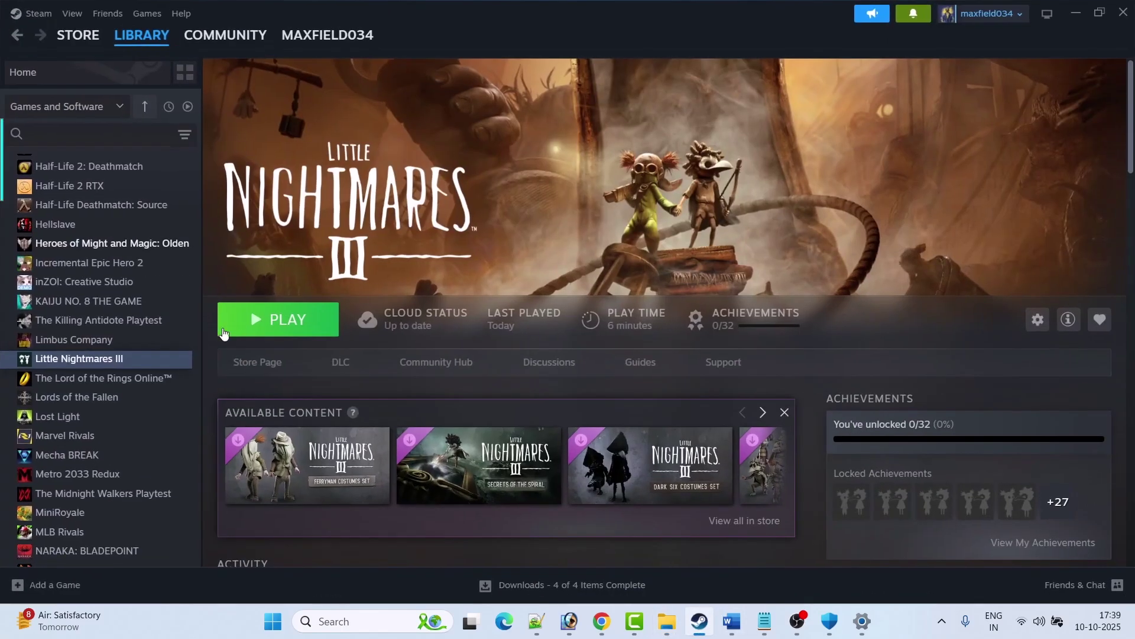
Turn off 'Enable the Steam Overlay while in-game' in Little Nightmares III's Properties.
left_click(732, 621)
scroll(444, 412, "down", 2)
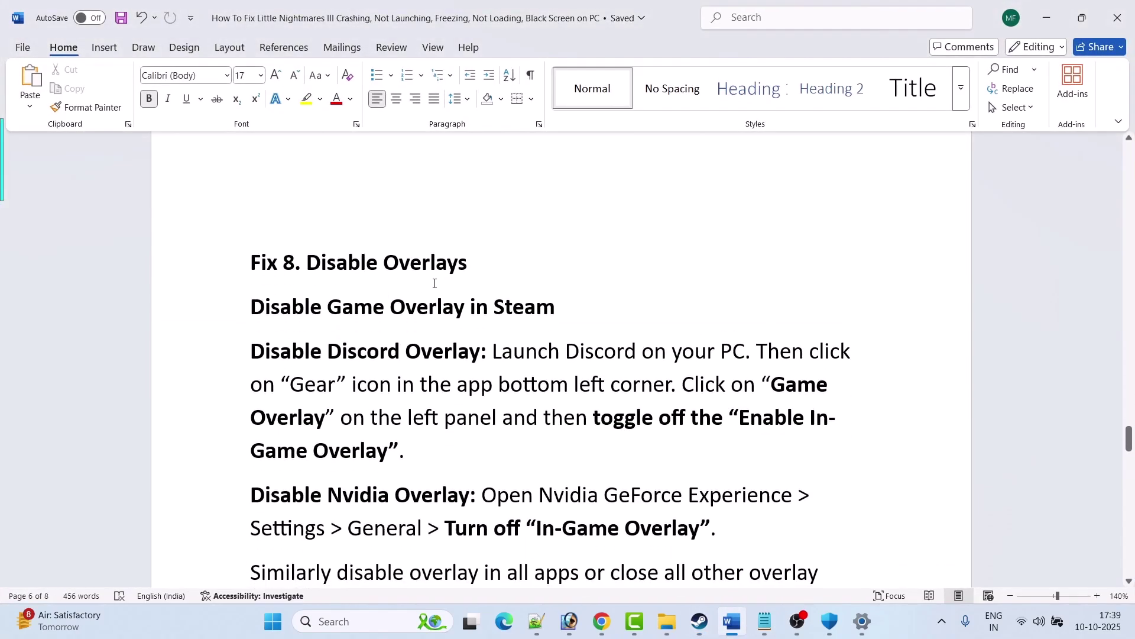
scroll(435, 283, "down", 1)
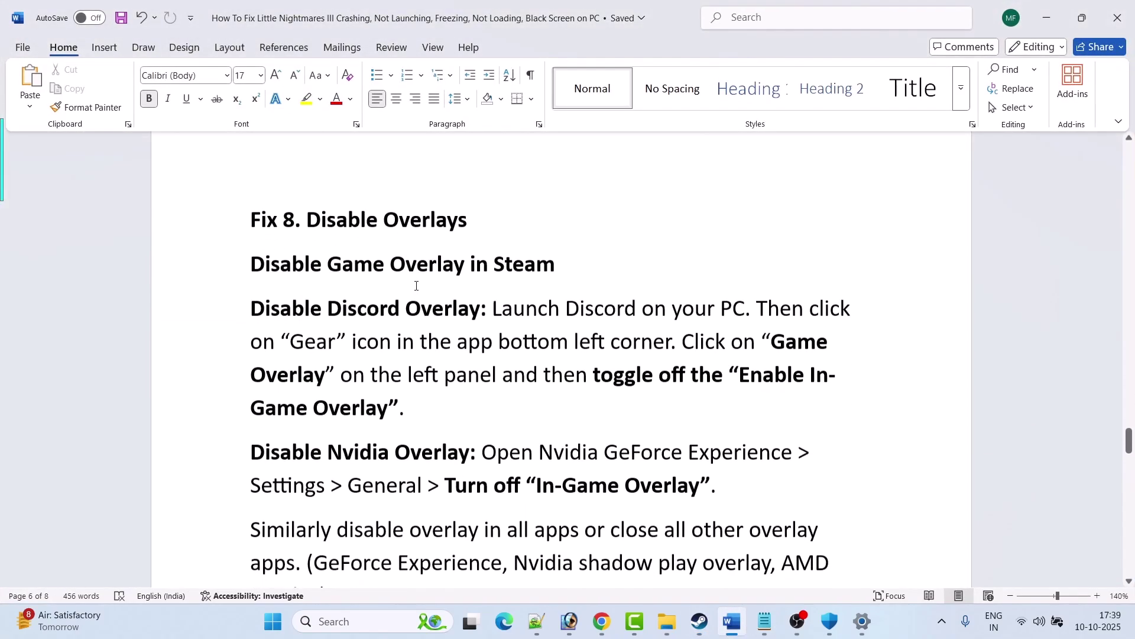
left_click(700, 621)
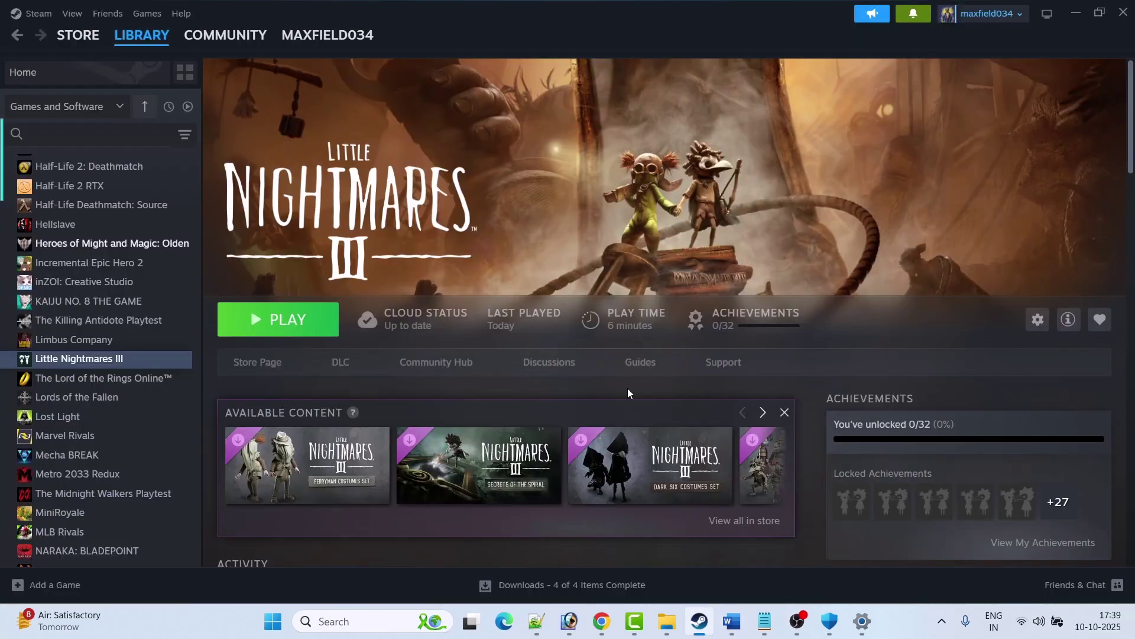
right_click(129, 361)
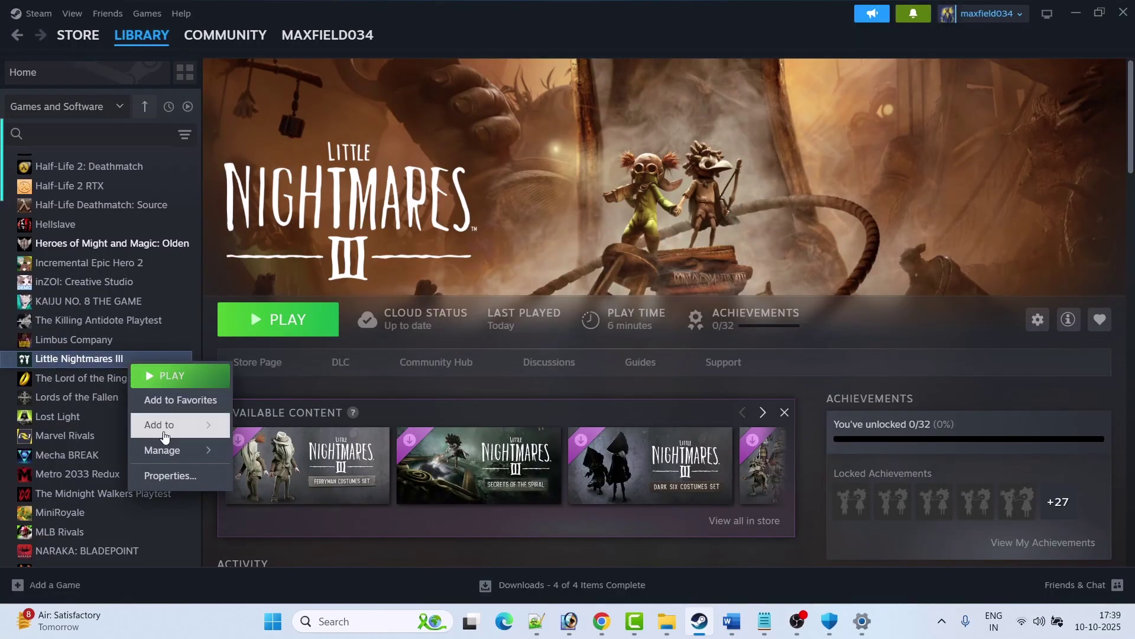
left_click(171, 475)
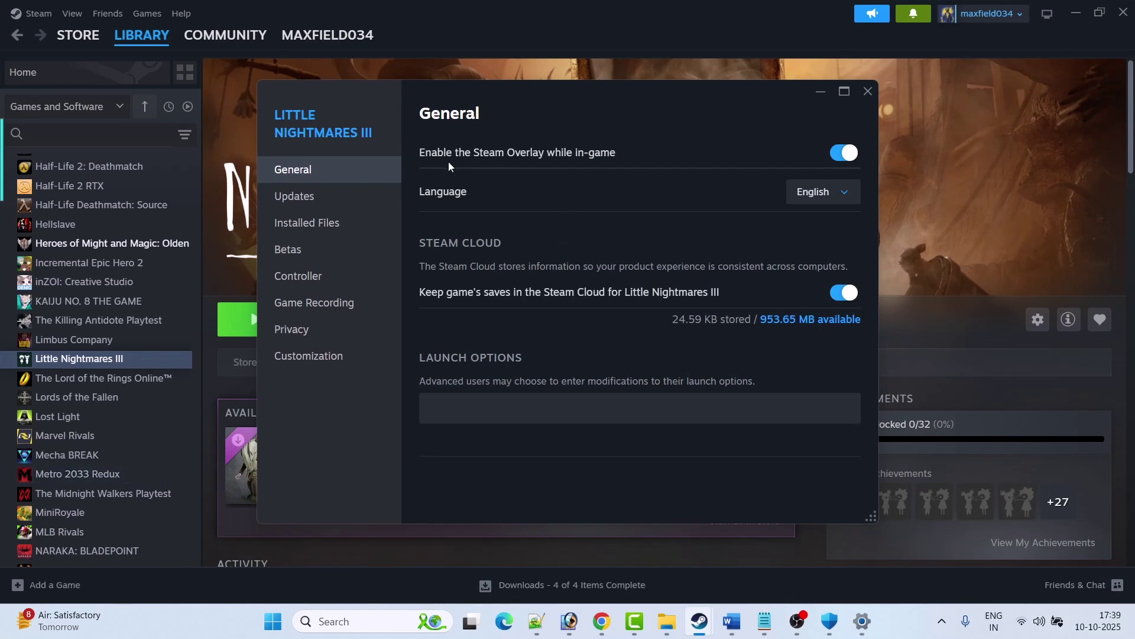
left_click(828, 153)
left_click(868, 92)
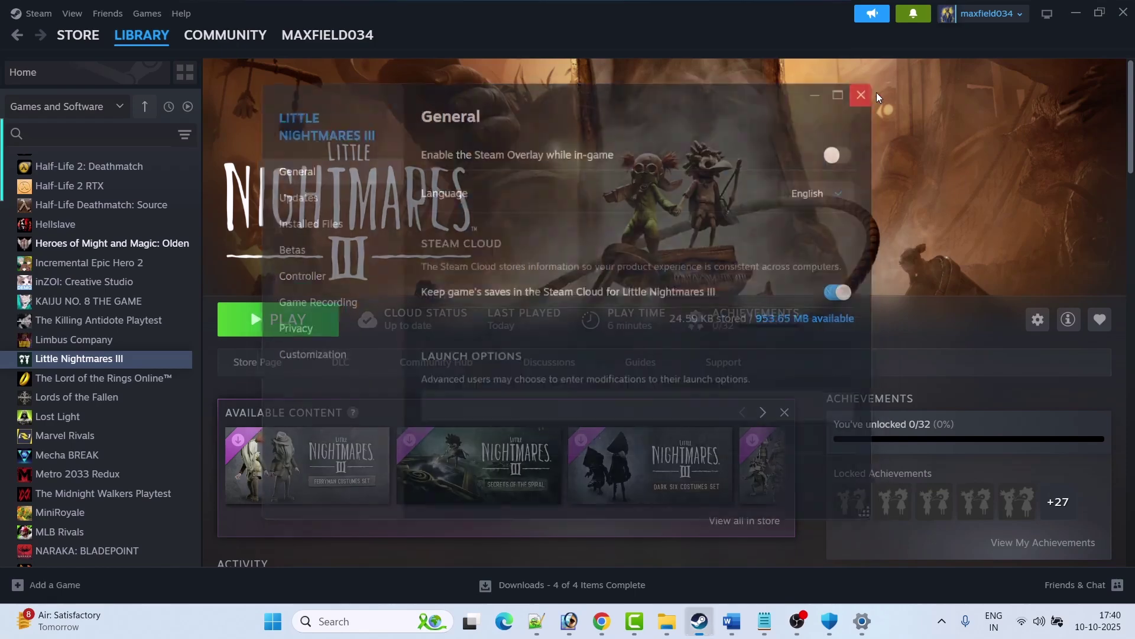
Read past the Fix 8 device-disconnect and Fix 9 task-ending tips to Fix 10.
left_click(732, 621)
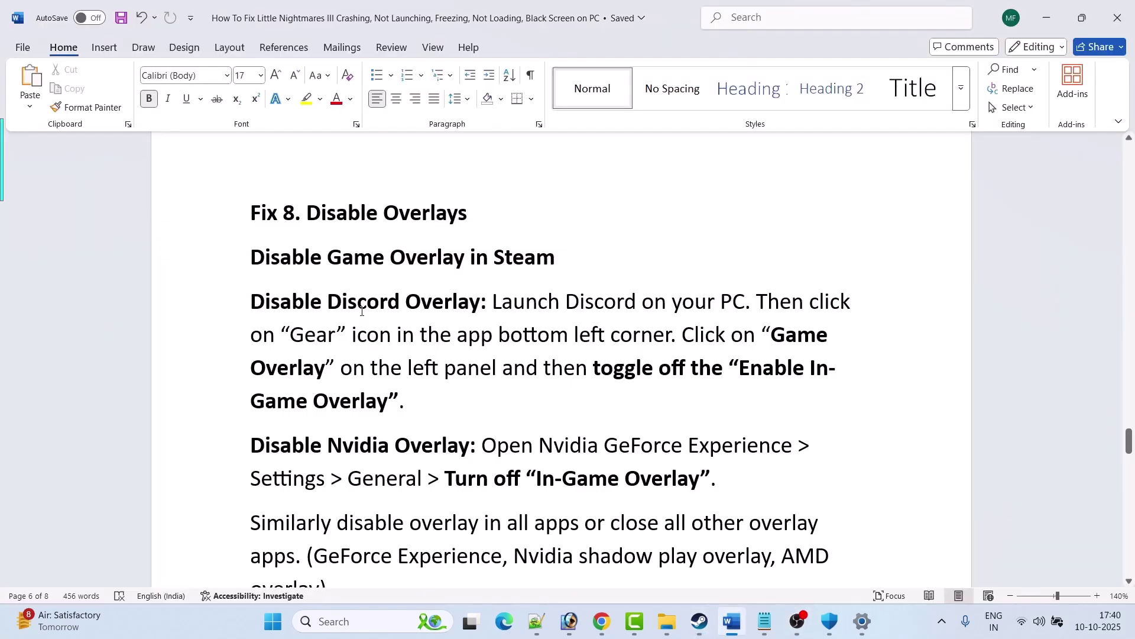
scroll(387, 271, "down", 1)
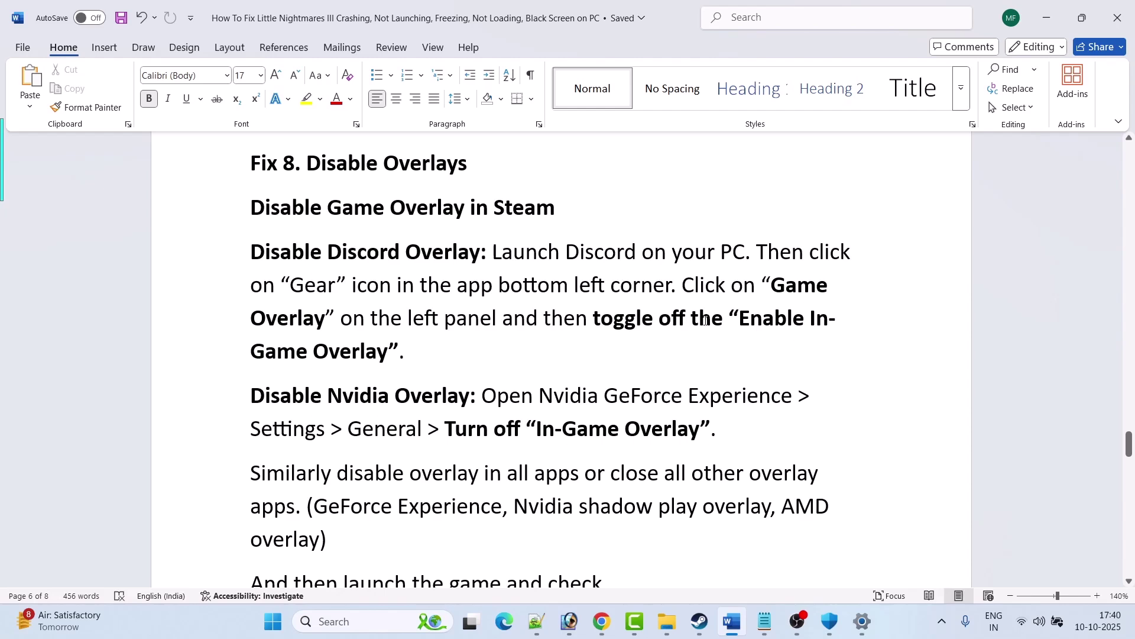
scroll(474, 361, "down", 3)
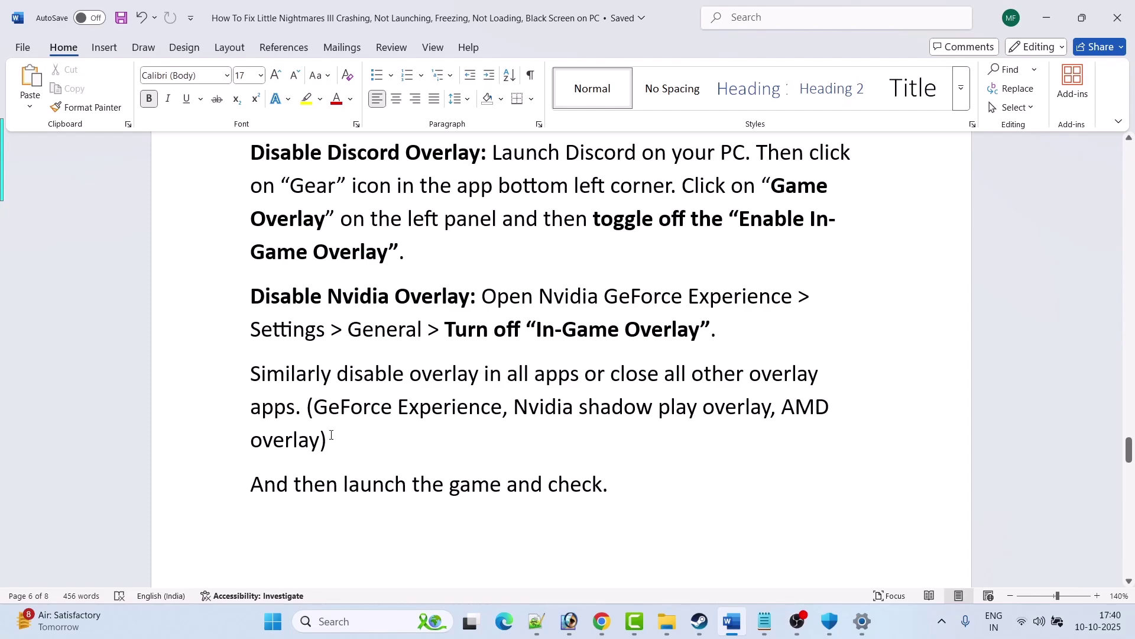
scroll(414, 449, "down", 1)
scroll(604, 453, "down", 3)
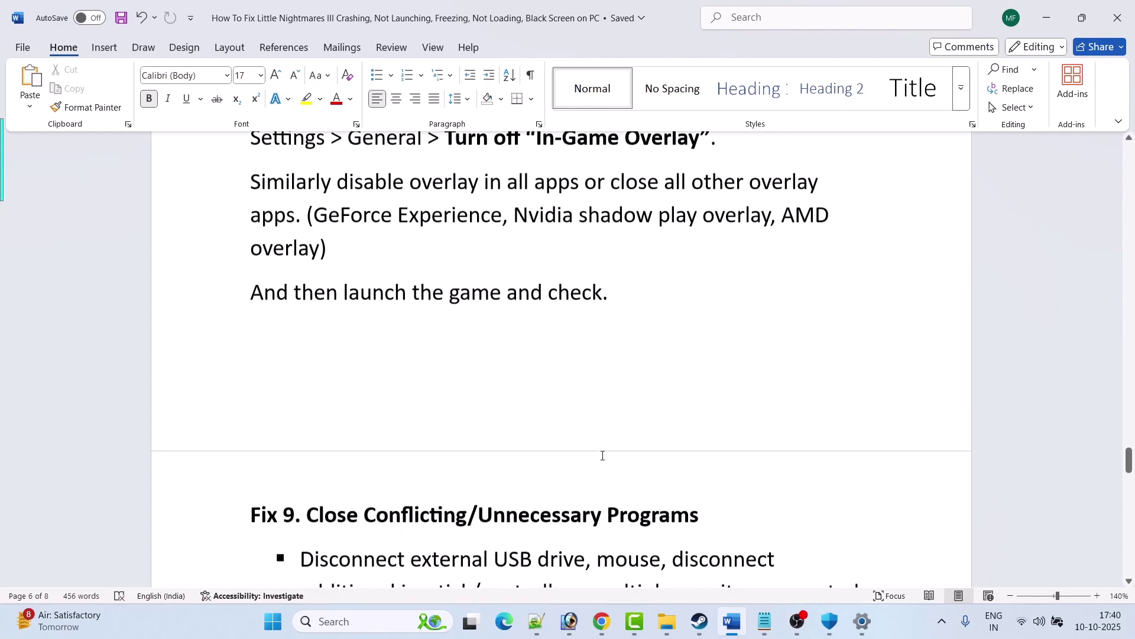
scroll(603, 455, "down", 5)
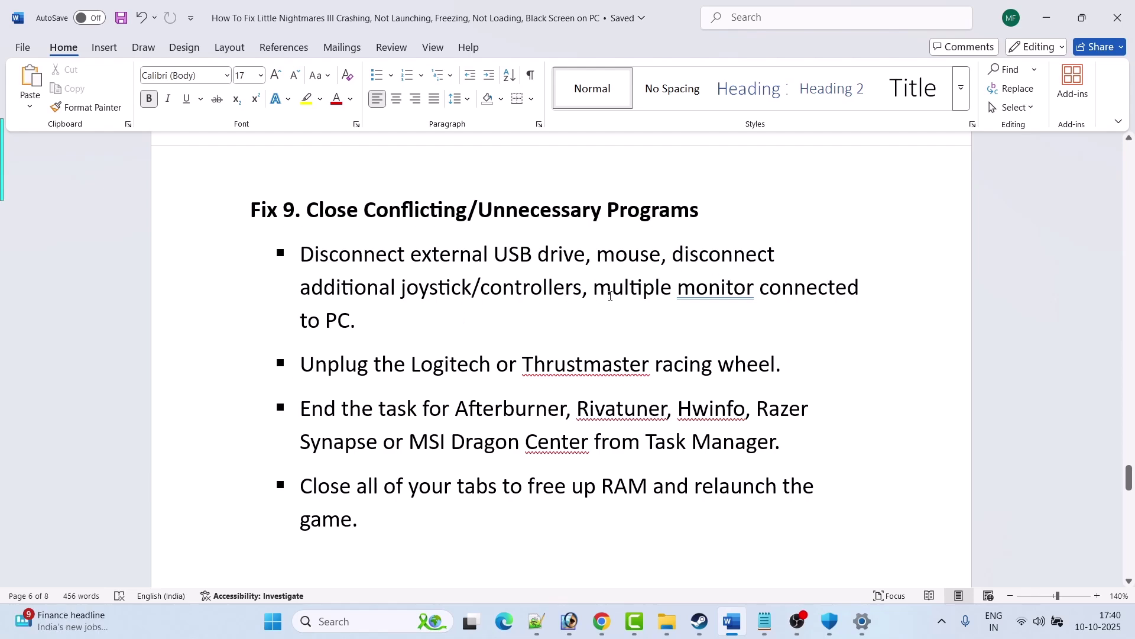
scroll(403, 342, "down", 3)
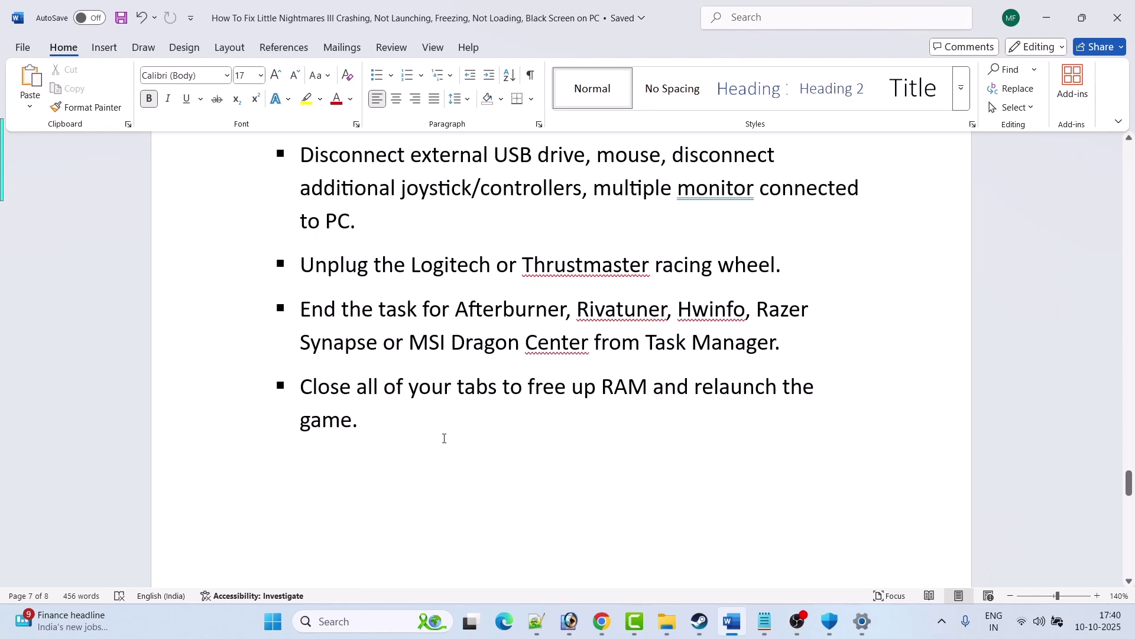
scroll(510, 431, "down", 5)
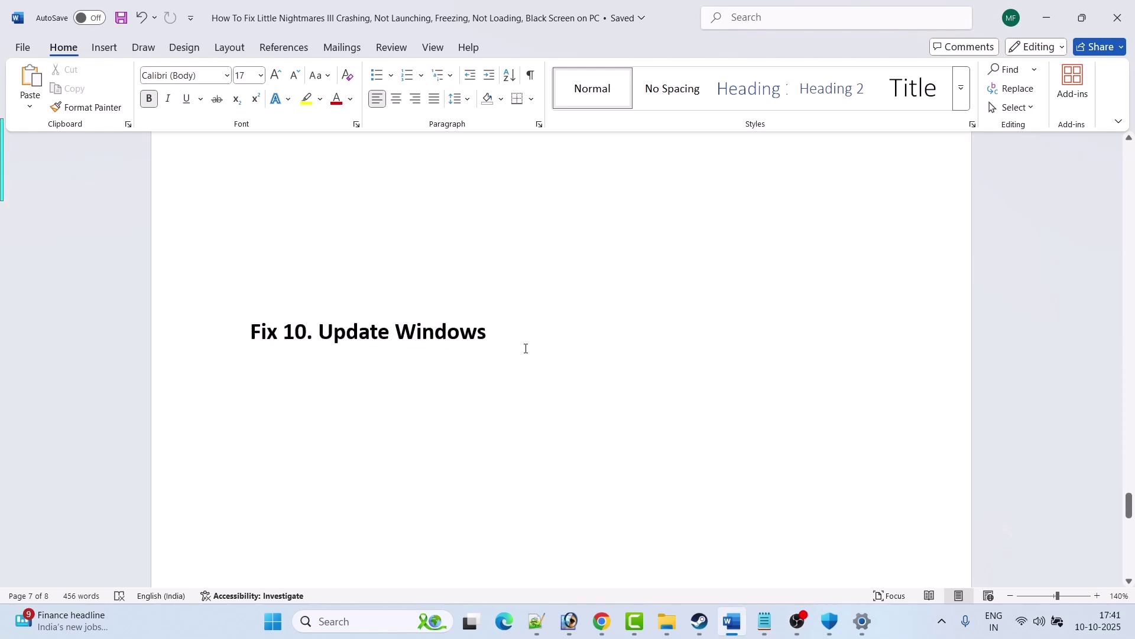
Start a Windows Update check in Settings, then return to the Steam library.
left_click(273, 621)
left_click(391, 255)
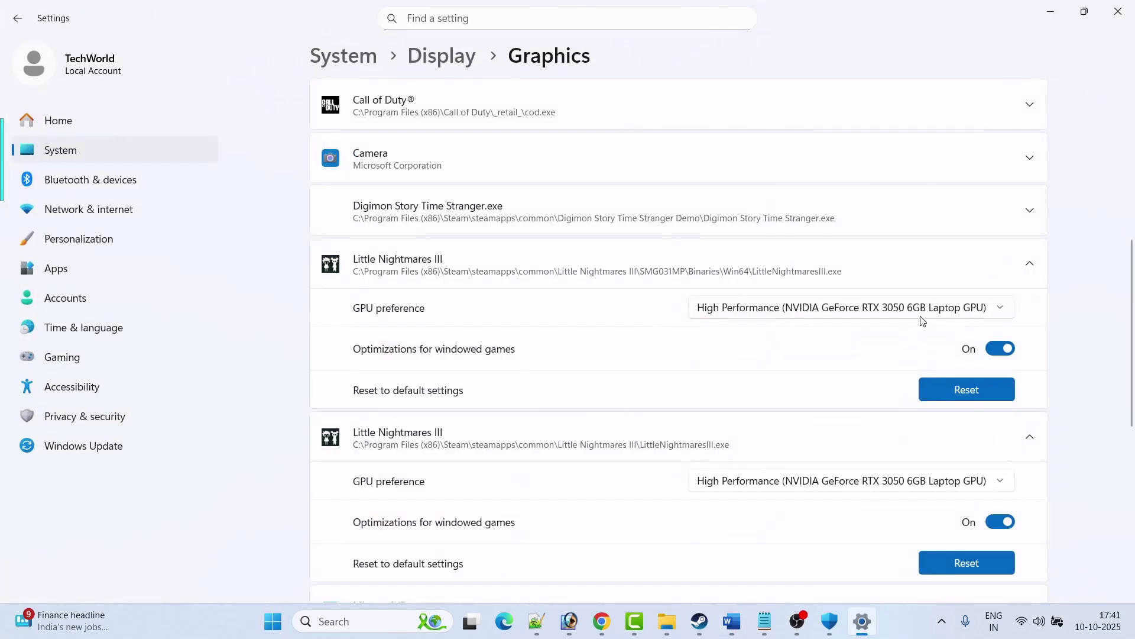
left_click(100, 457)
left_click(984, 125)
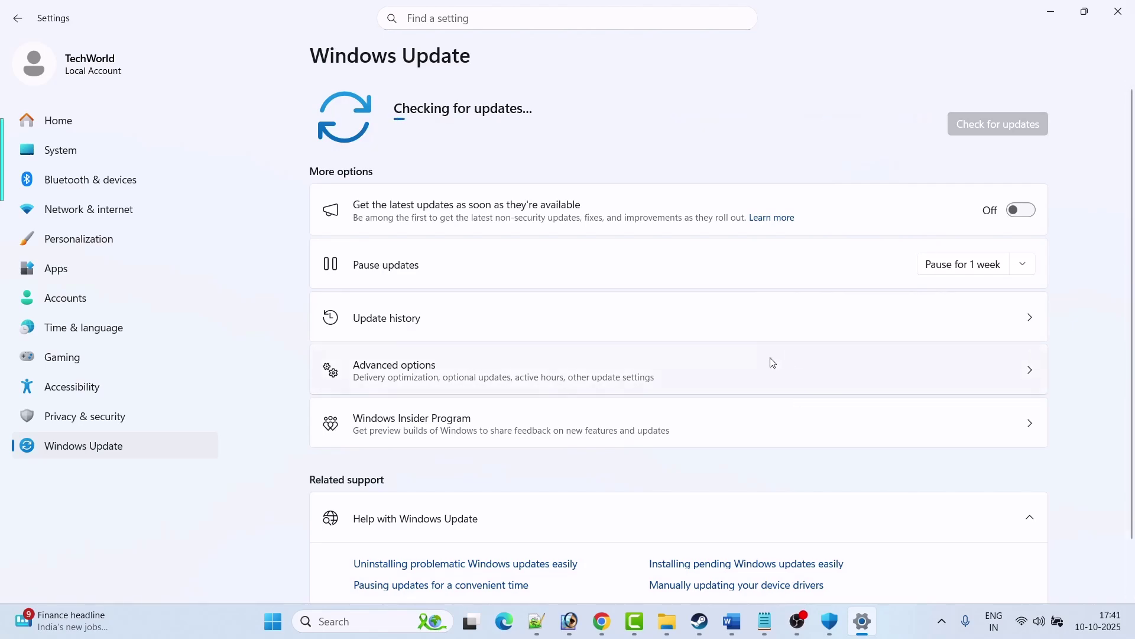
left_click(702, 627)
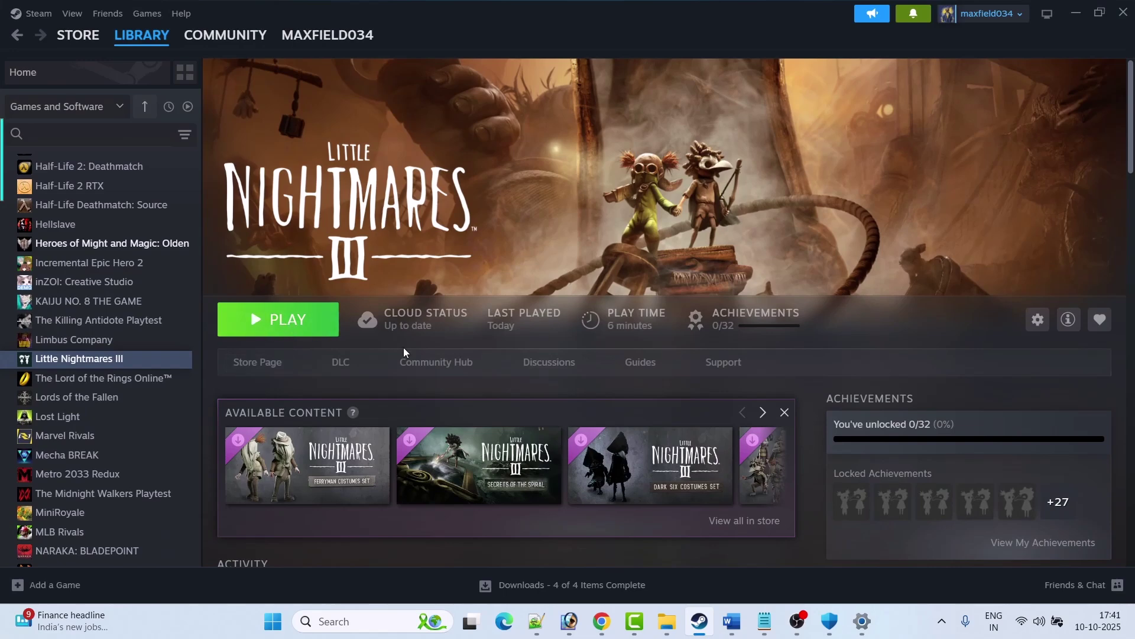
Scroll down the Word guide to the next fix, then go back to Steam.
left_click(731, 622)
scroll(538, 426, "down", 1)
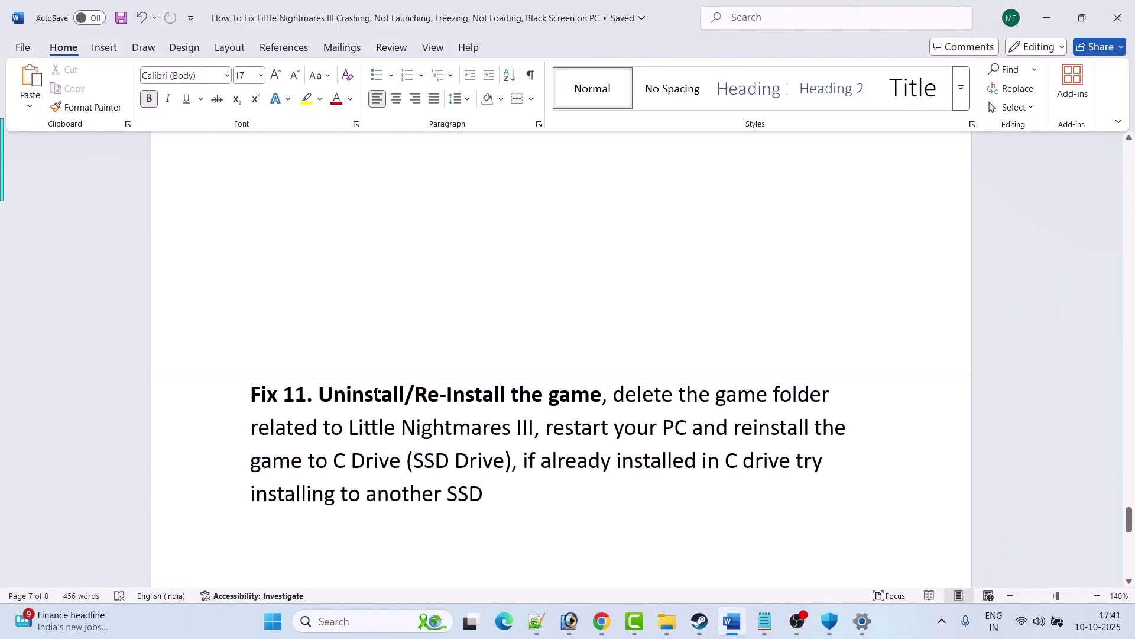
left_click(701, 622)
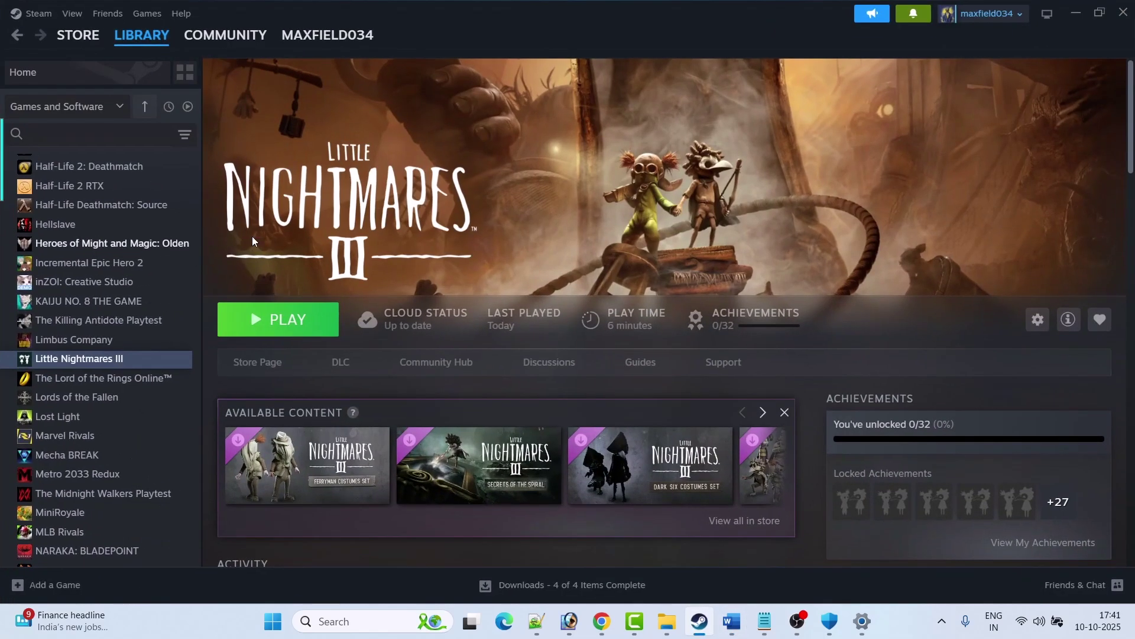
Uninstall Little Nightmares III through Manage > Uninstall and confirm it.
right_click(130, 361)
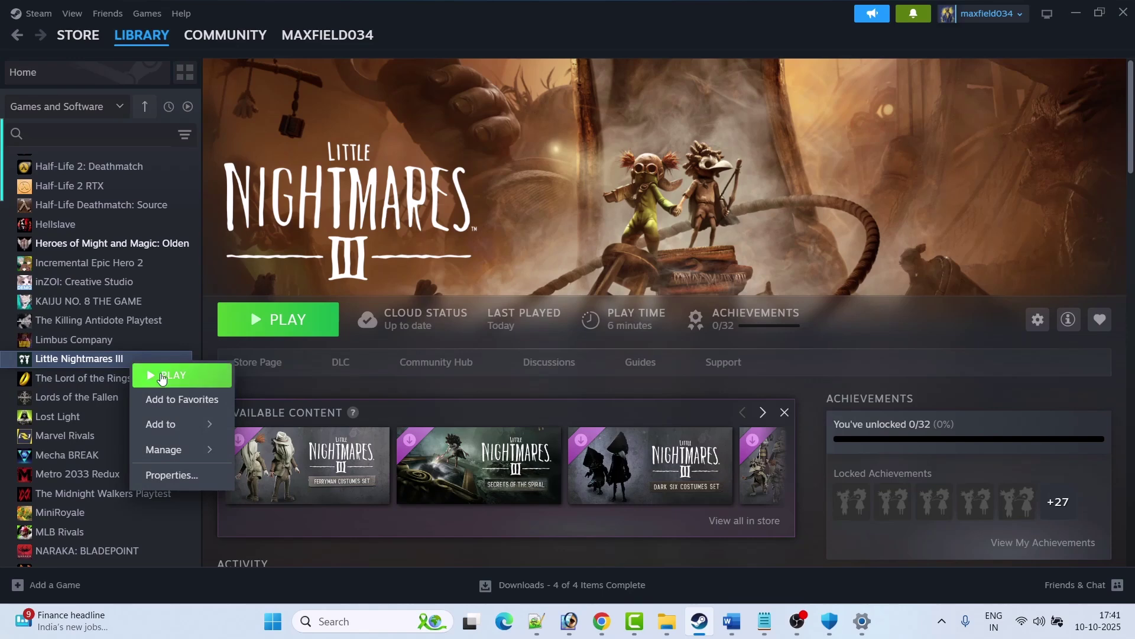
mouse_move(160, 449)
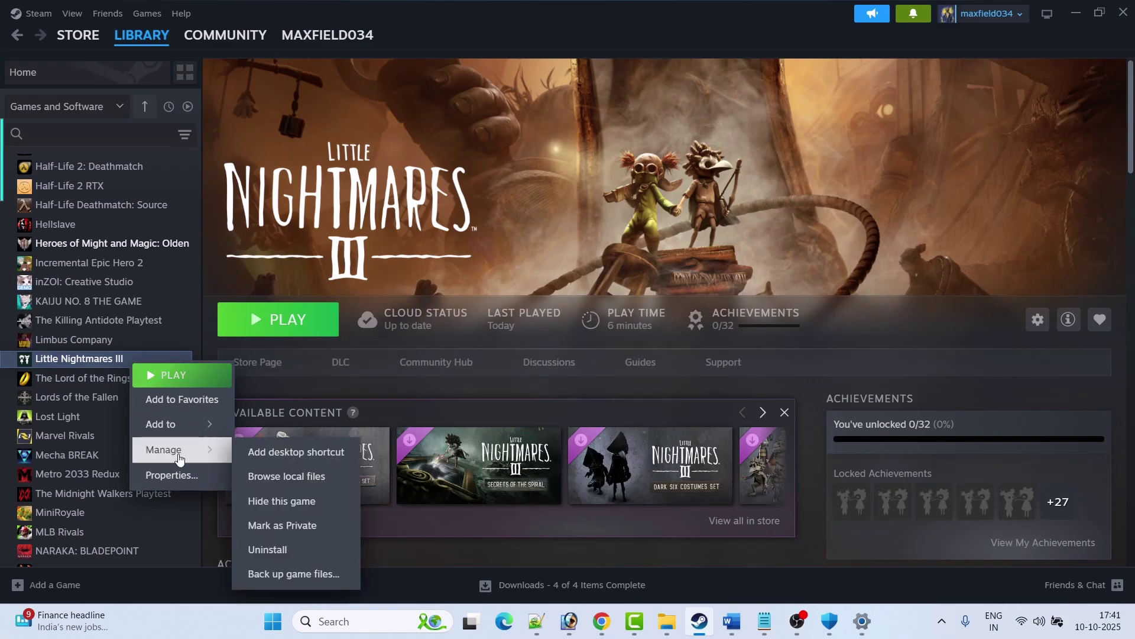
left_click(286, 547)
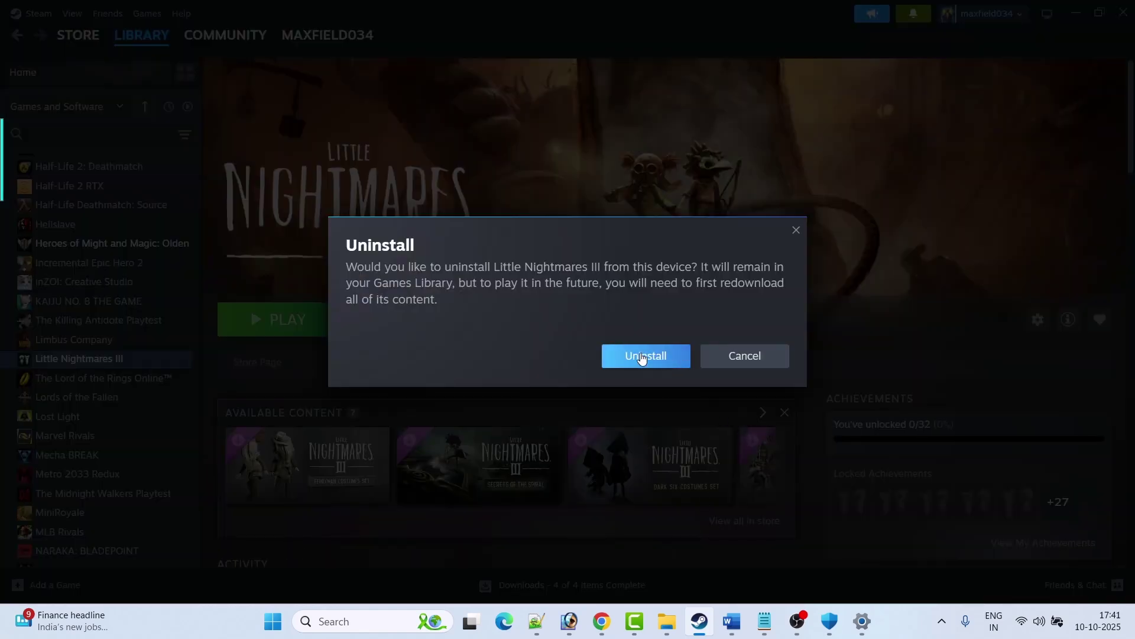
left_click(641, 357)
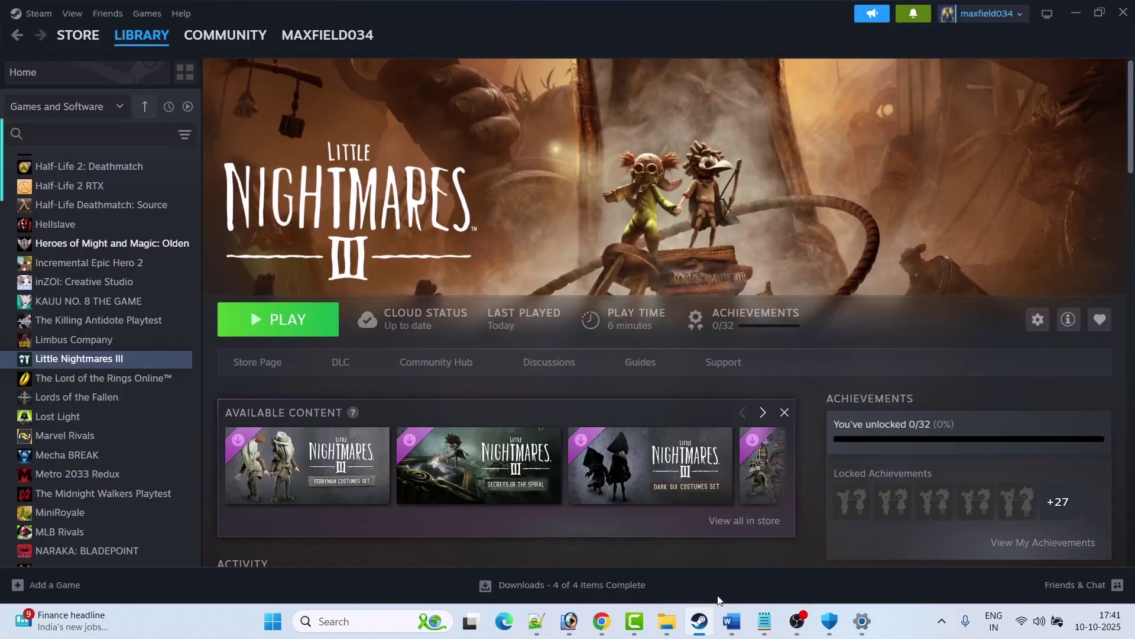
left_click(737, 626)
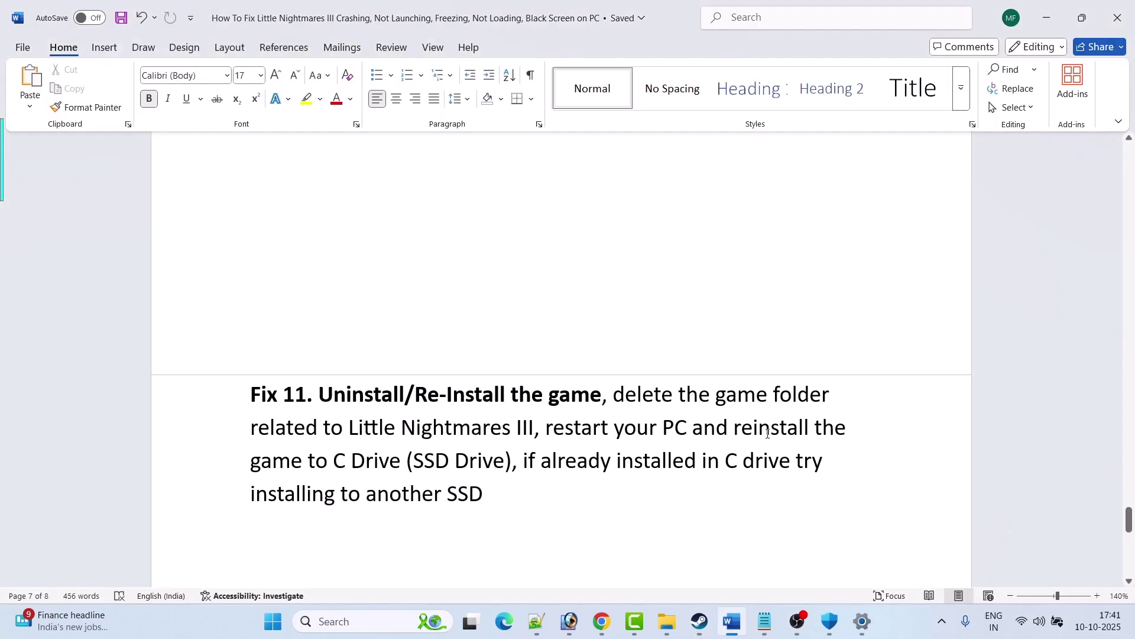
Highlight the SSD advice and 'installed in C drive' in Fix 11, briefly checking Steam.
left_click_drag(351, 469, 506, 469)
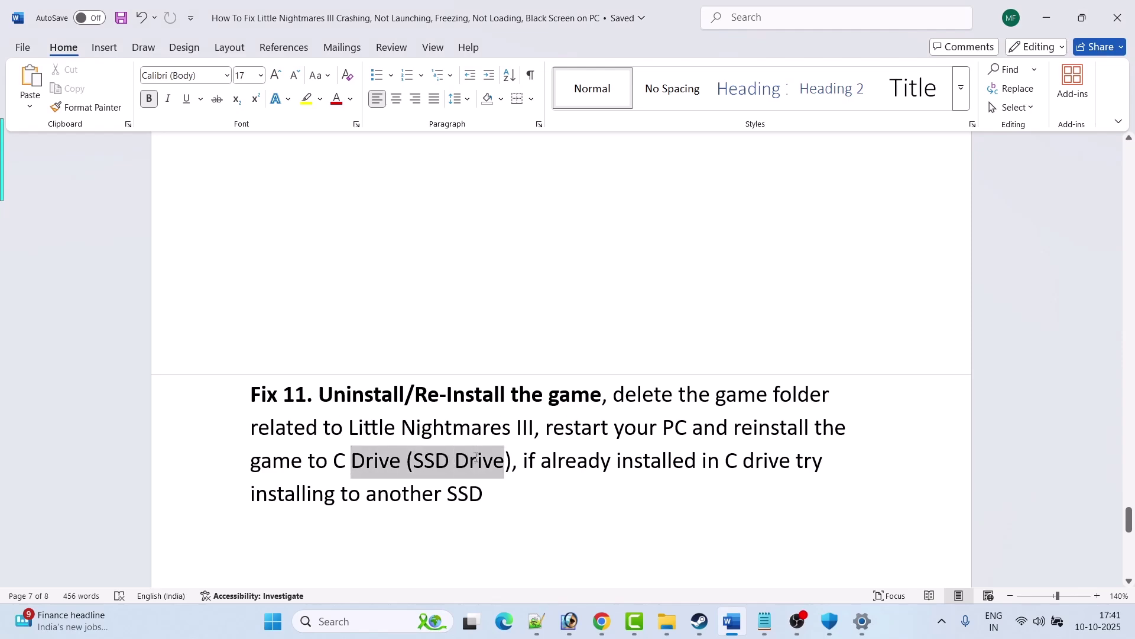
left_click(562, 515)
left_click_drag(617, 469, 797, 470)
left_click(322, 512)
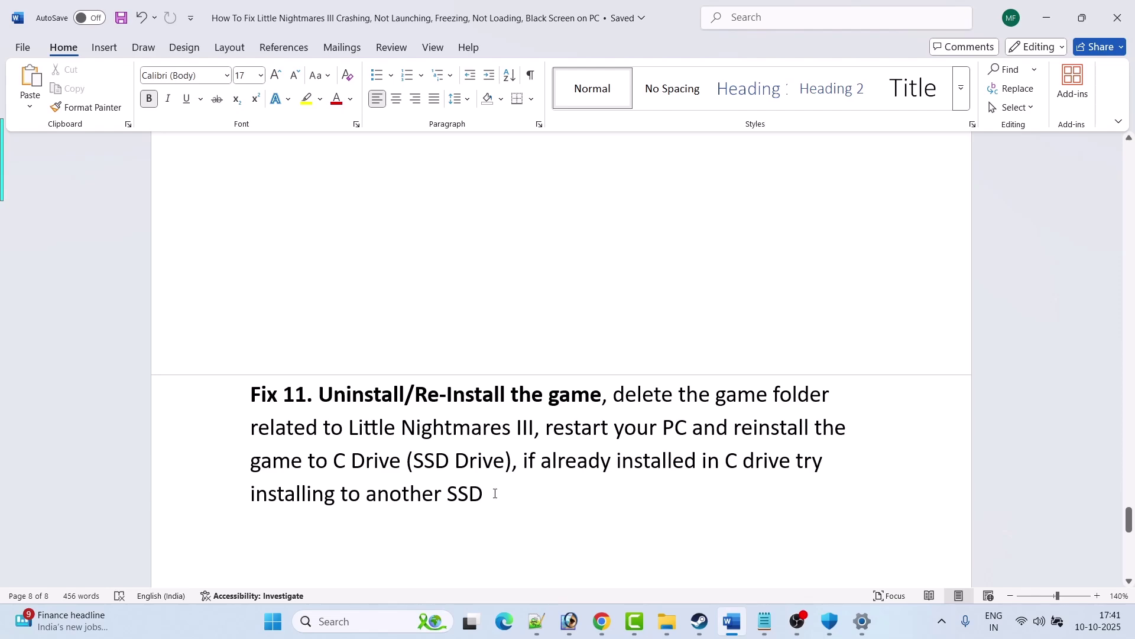
left_click(699, 621)
left_click(732, 621)
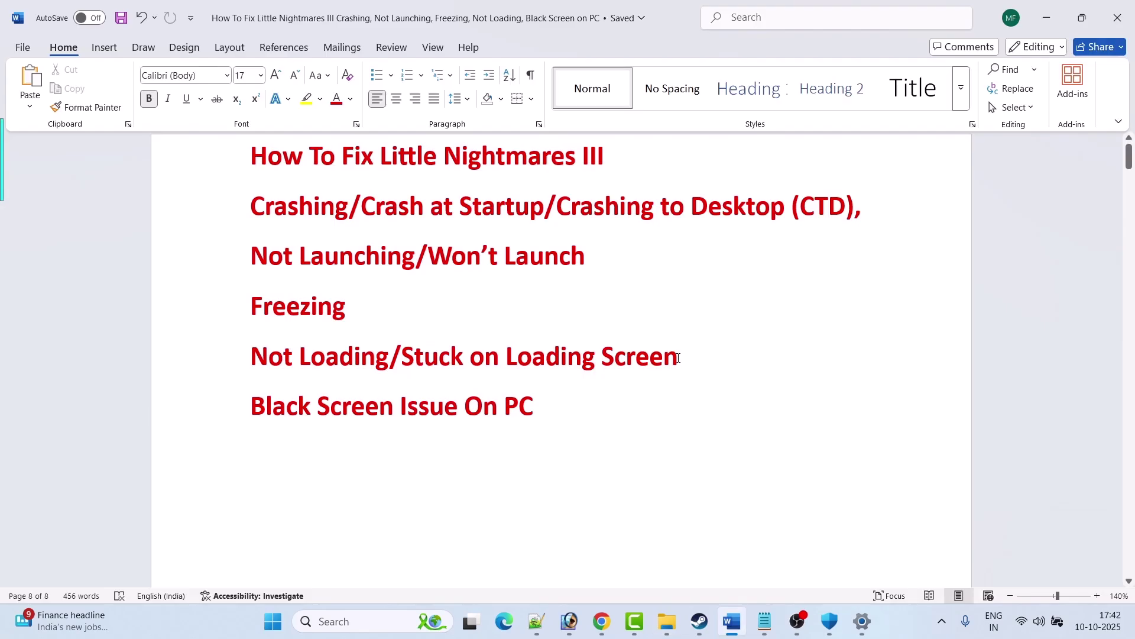